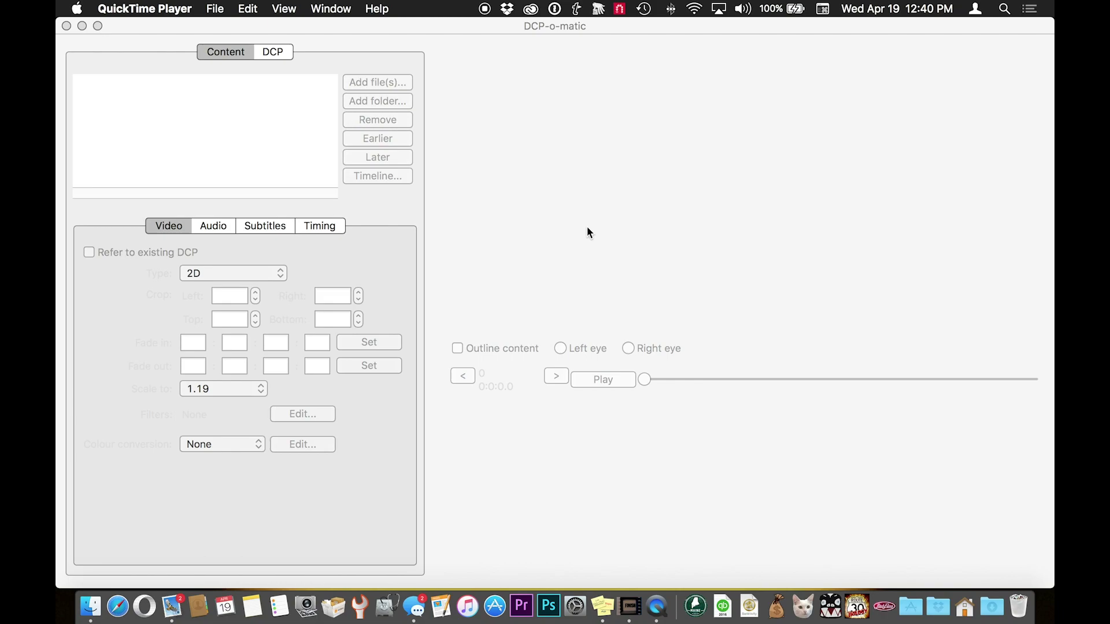
Step: Activate the empty DCP-o-matic project window and open its File menu
click(515, 126)
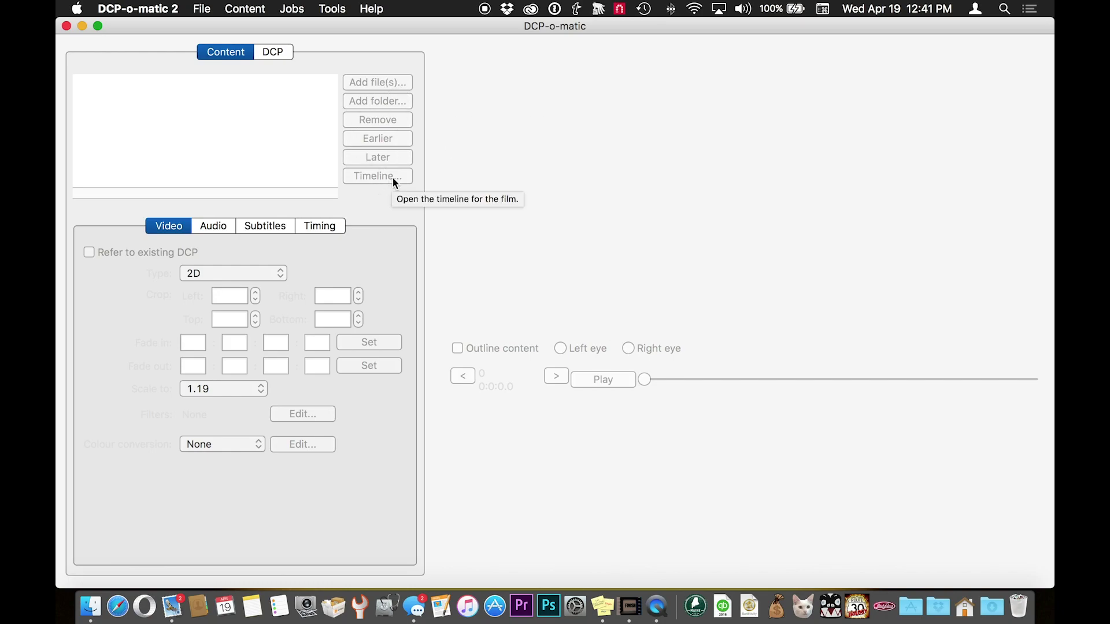
click(199, 8)
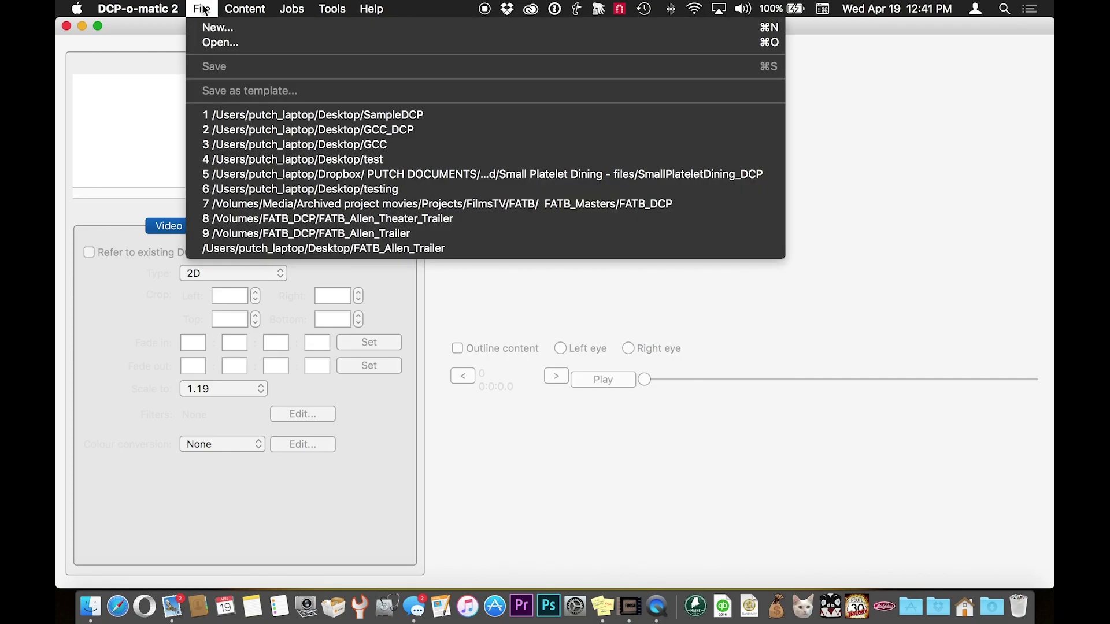
click(201, 30)
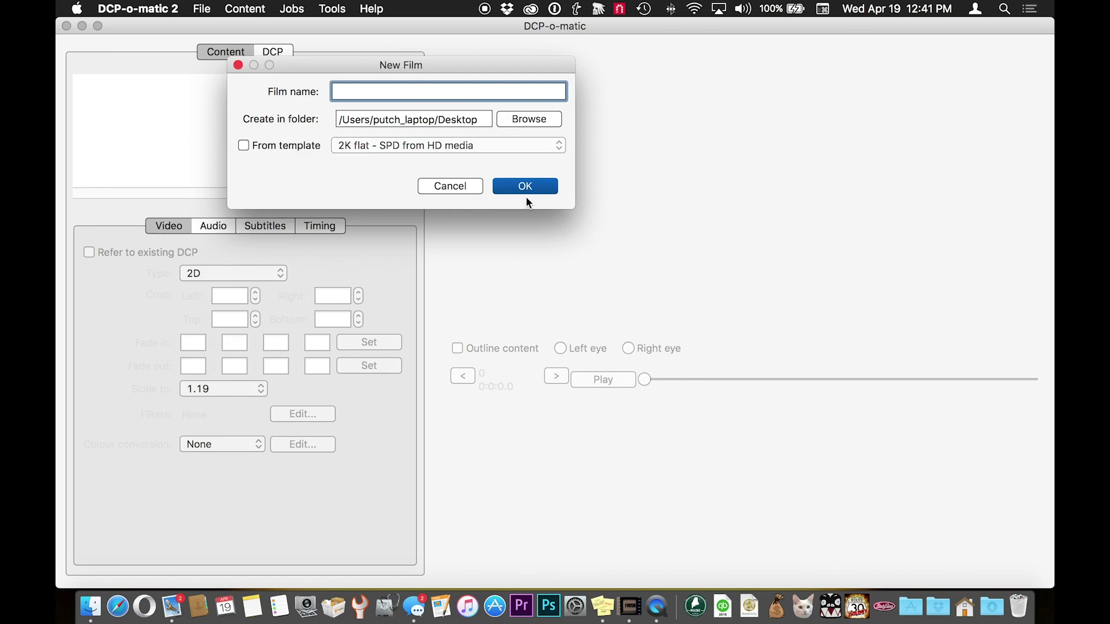
text(SampleDCP)
click(243, 145)
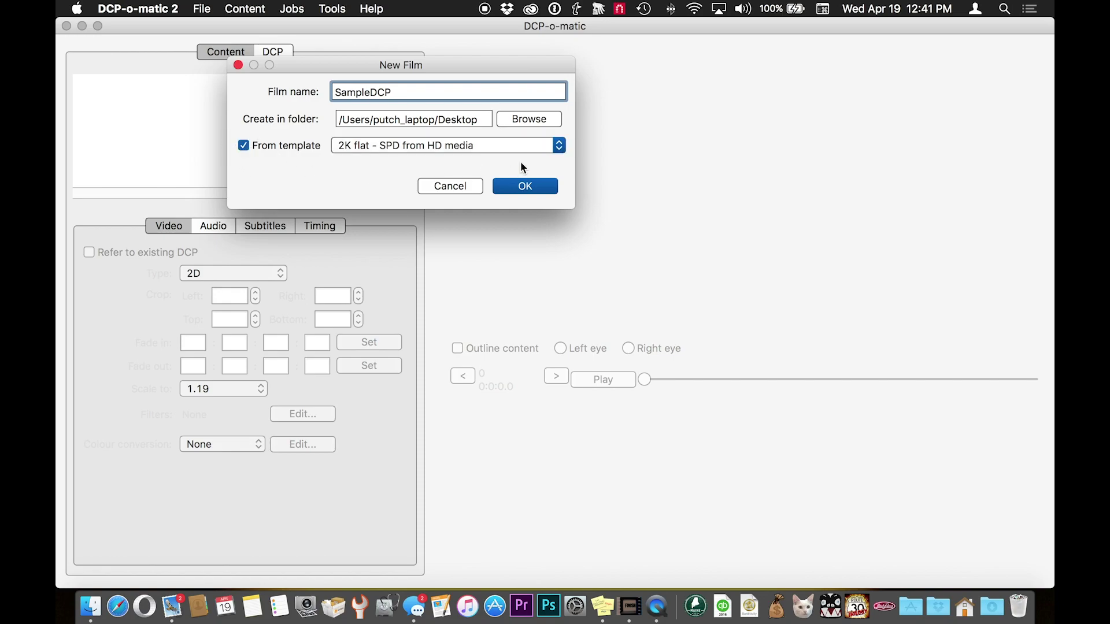
click(558, 146)
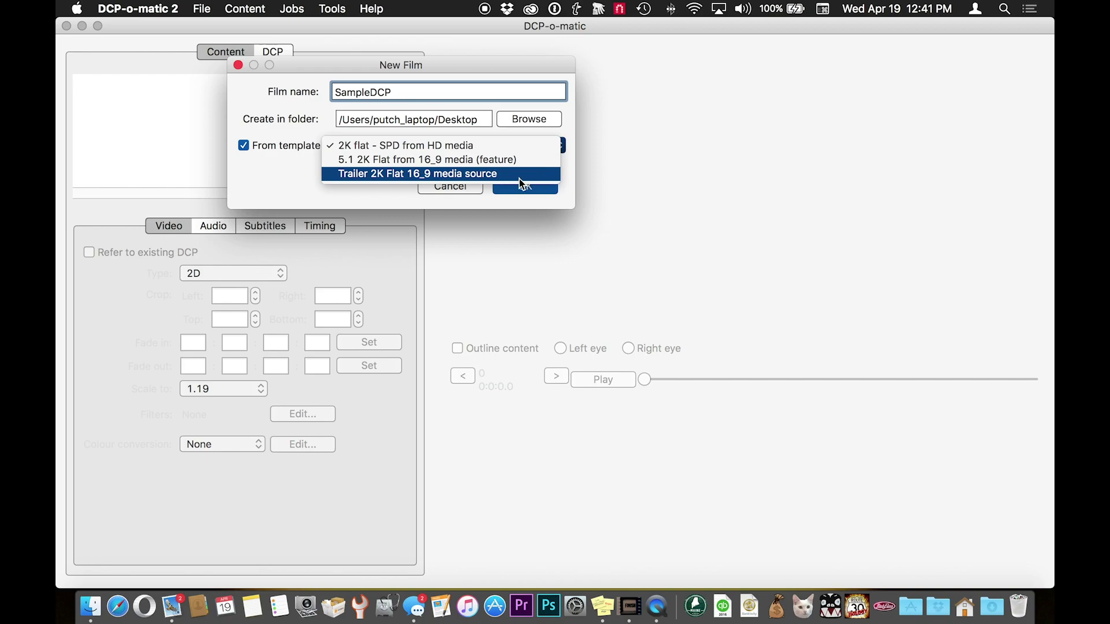
click(247, 168)
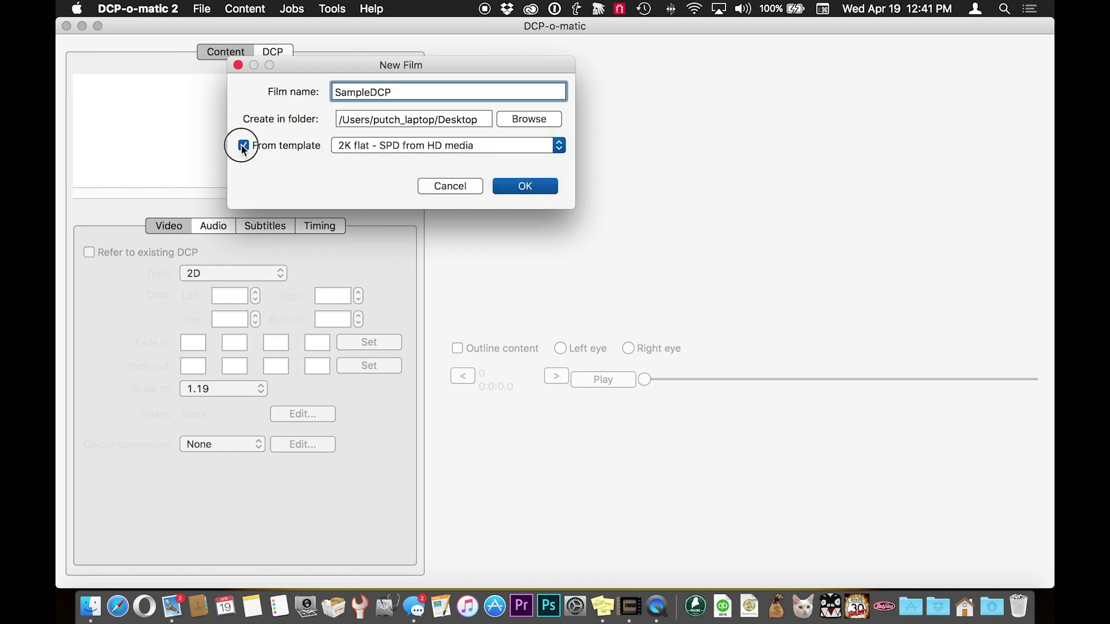
click(243, 146)
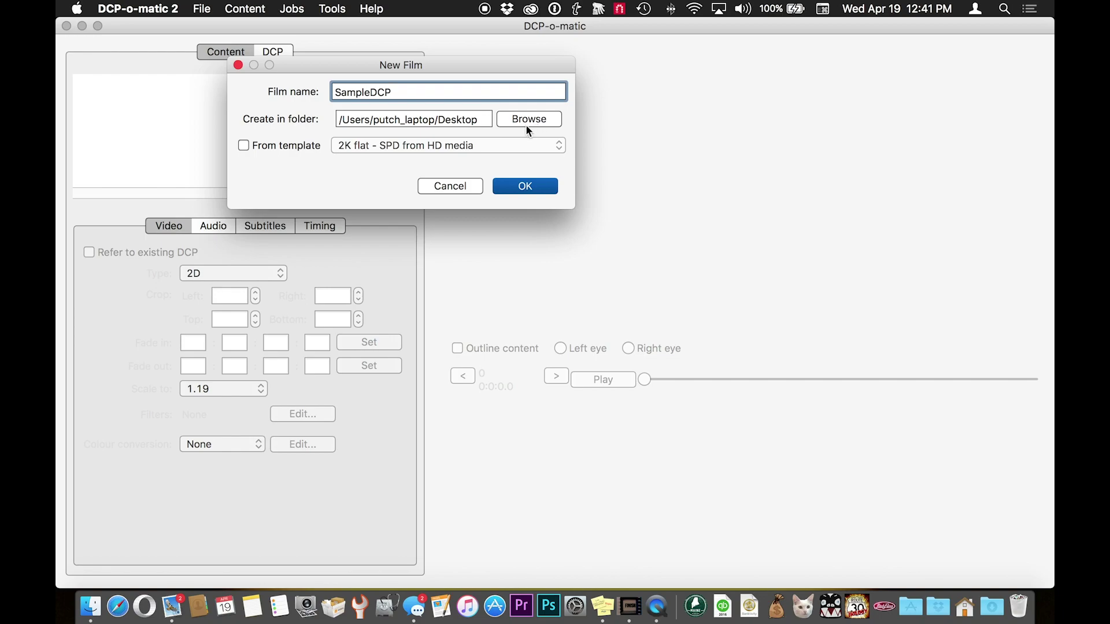
click(526, 186)
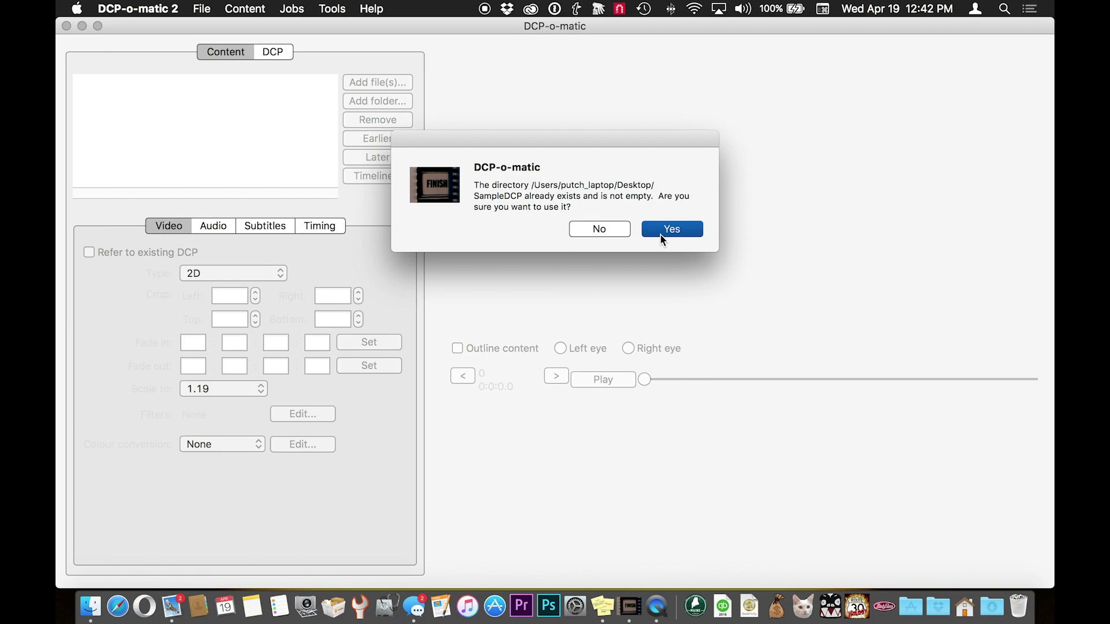
Step: Decline reusing the SampleDCP folder and create a new film named Sample_Dcp on the Desktop
click(614, 229)
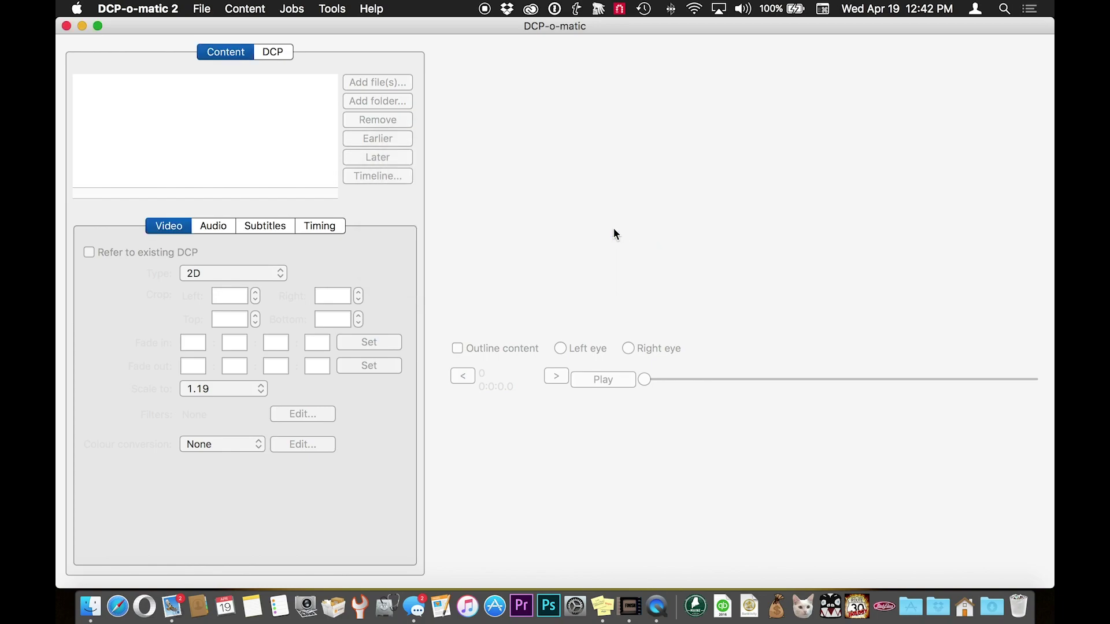
click(210, 8)
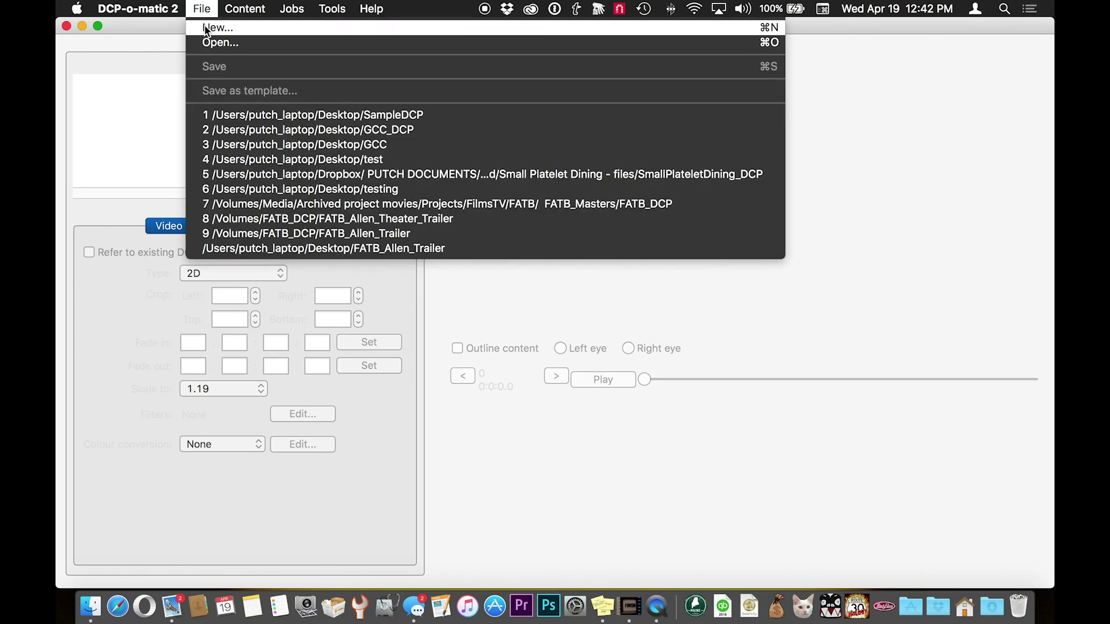
click(207, 28)
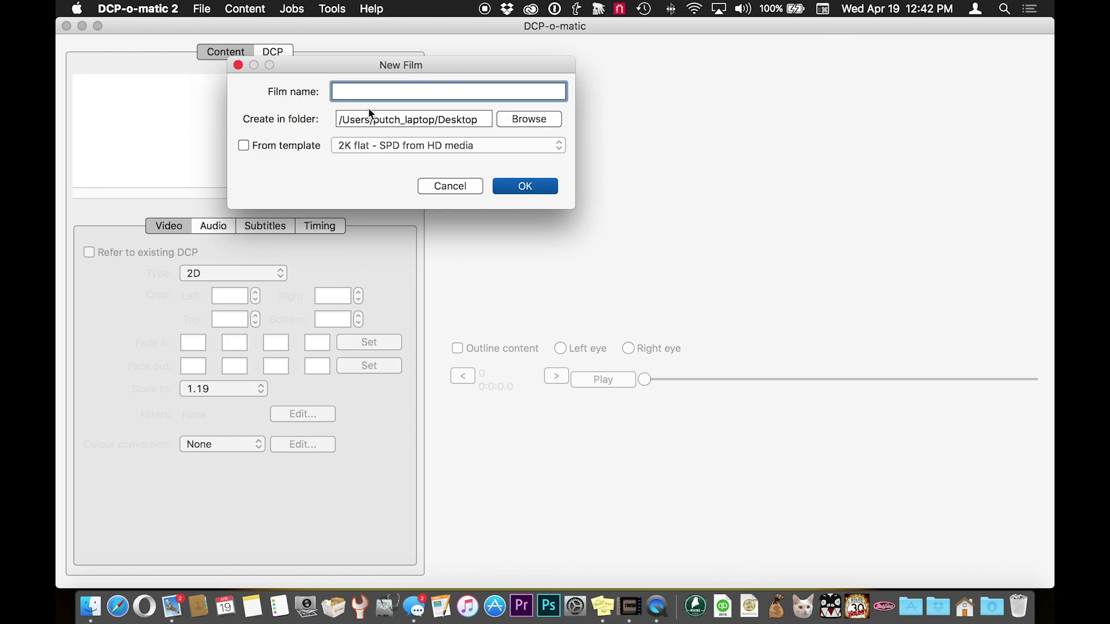
text(SampleDC)
key(BackSpace)
key(BackSpace)
text(_Dcp)
click(524, 188)
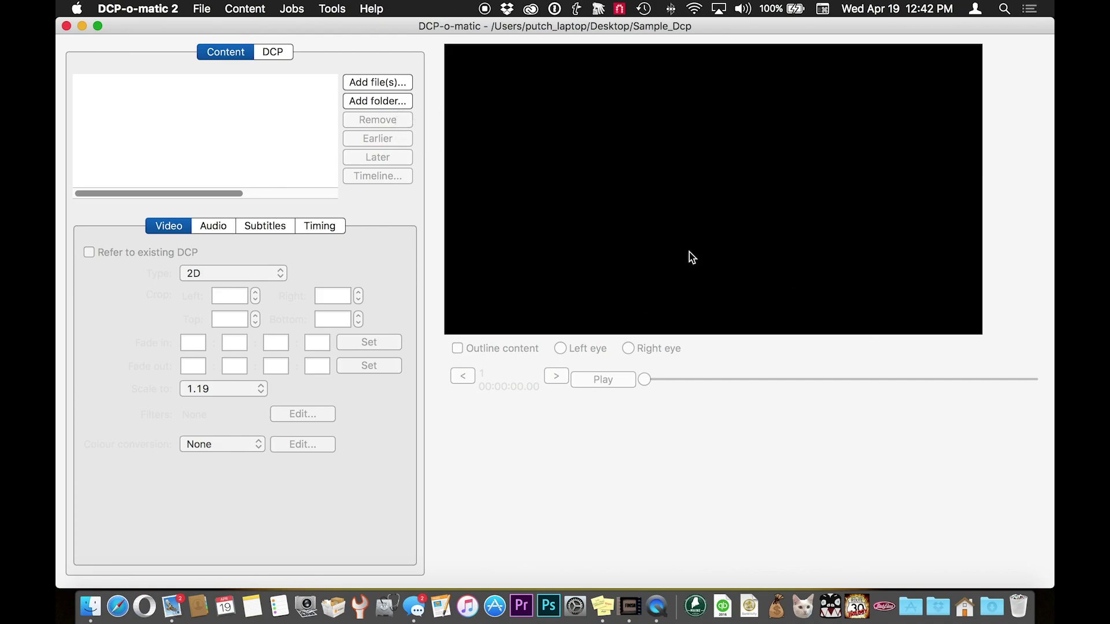
Step: Add SampleDCP.mov from the Desktop as the film's content
click(384, 82)
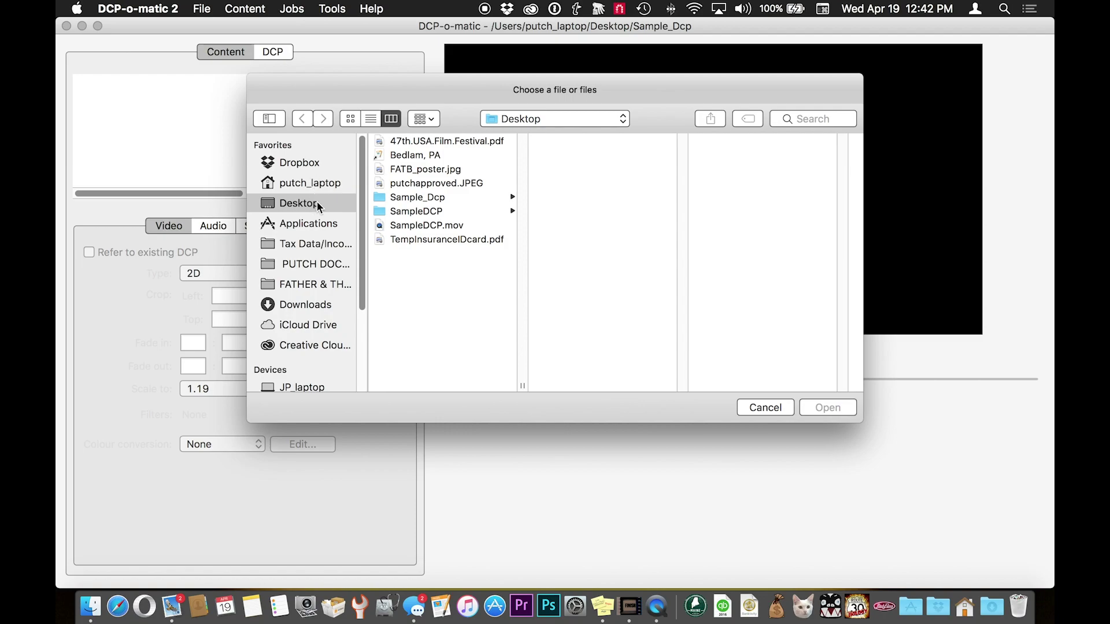
click(428, 225)
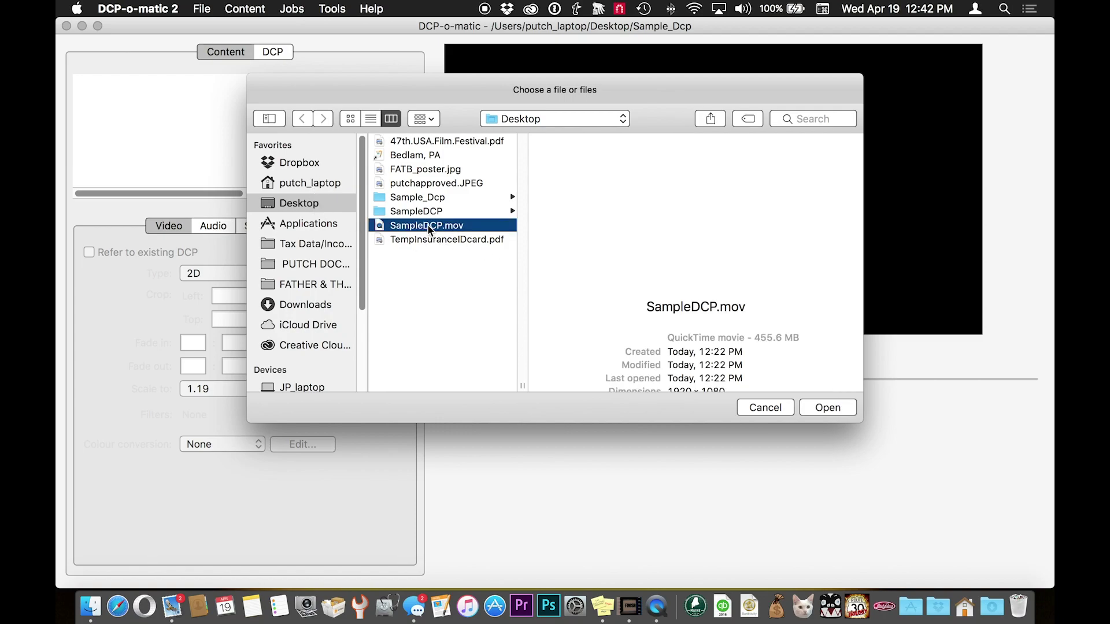
click(837, 411)
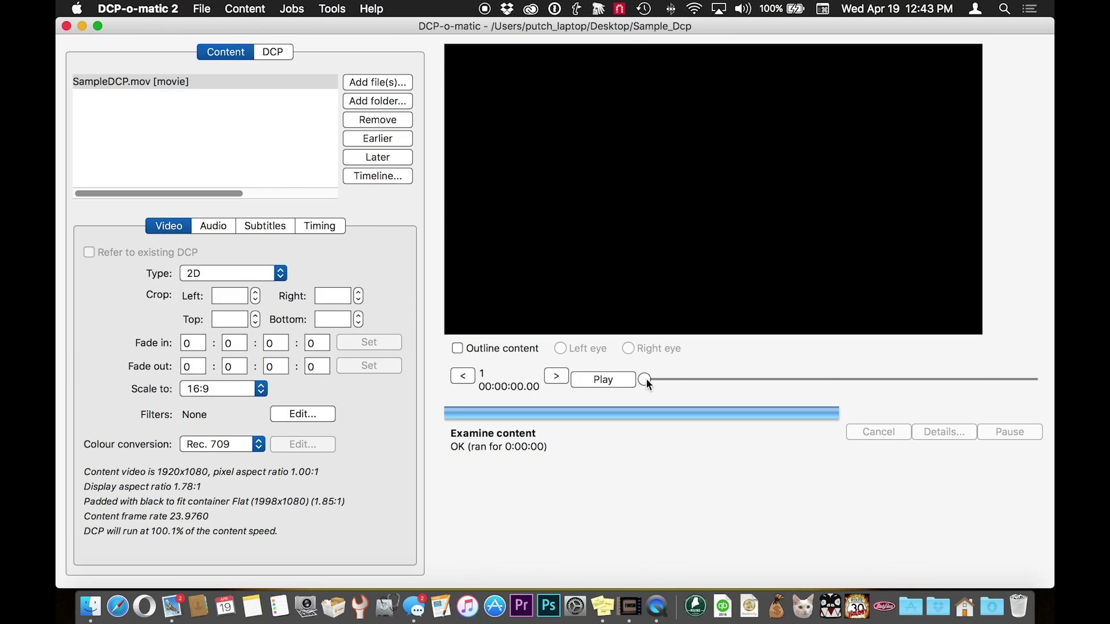
Step: Preview the movie at about 16 seconds, try Flat scaling, then scale it back to 16:9
drag(646, 379, 899, 389)
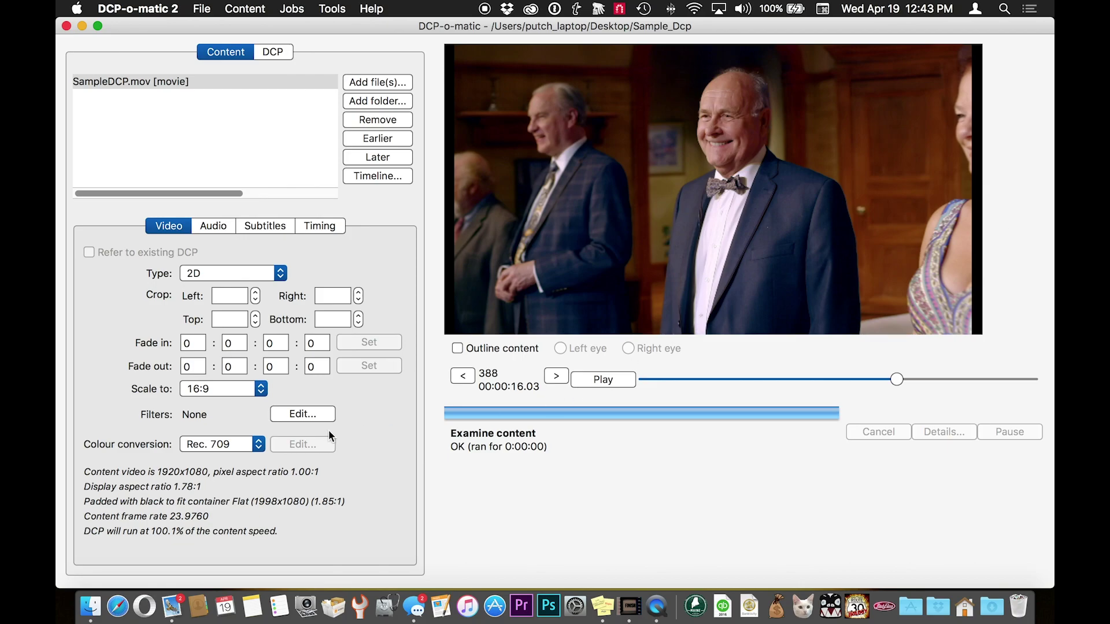
click(261, 389)
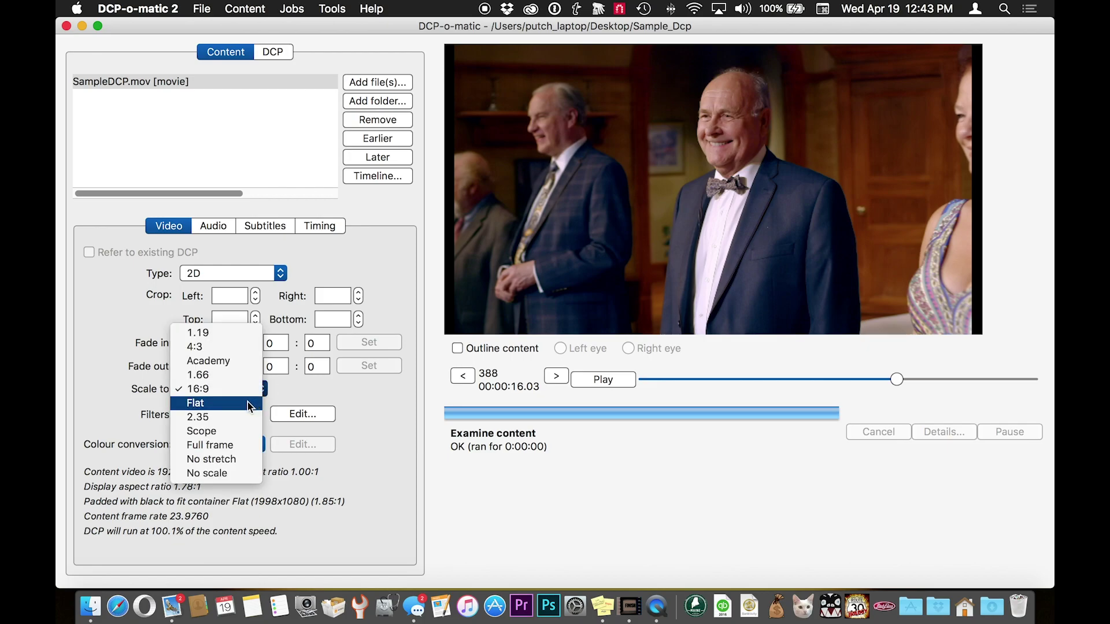
click(250, 403)
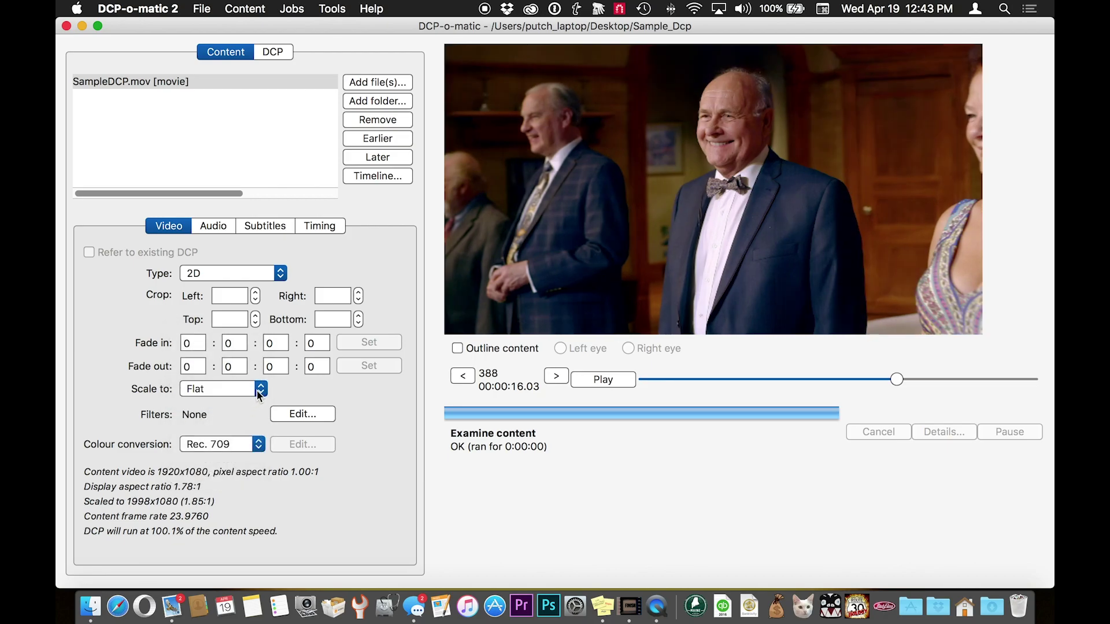
click(258, 393)
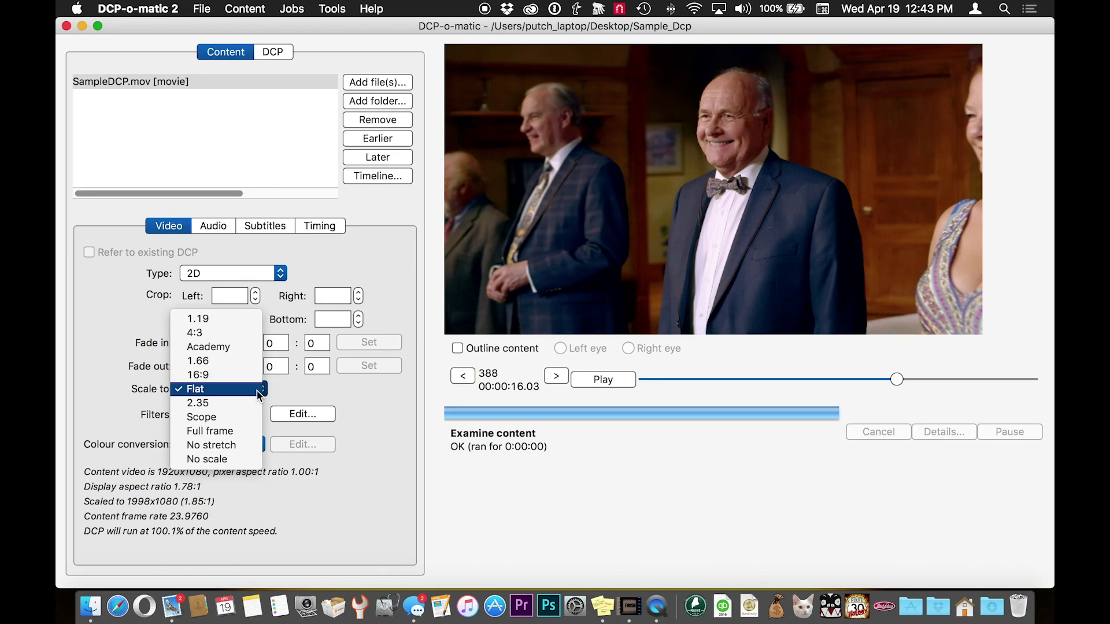
click(251, 381)
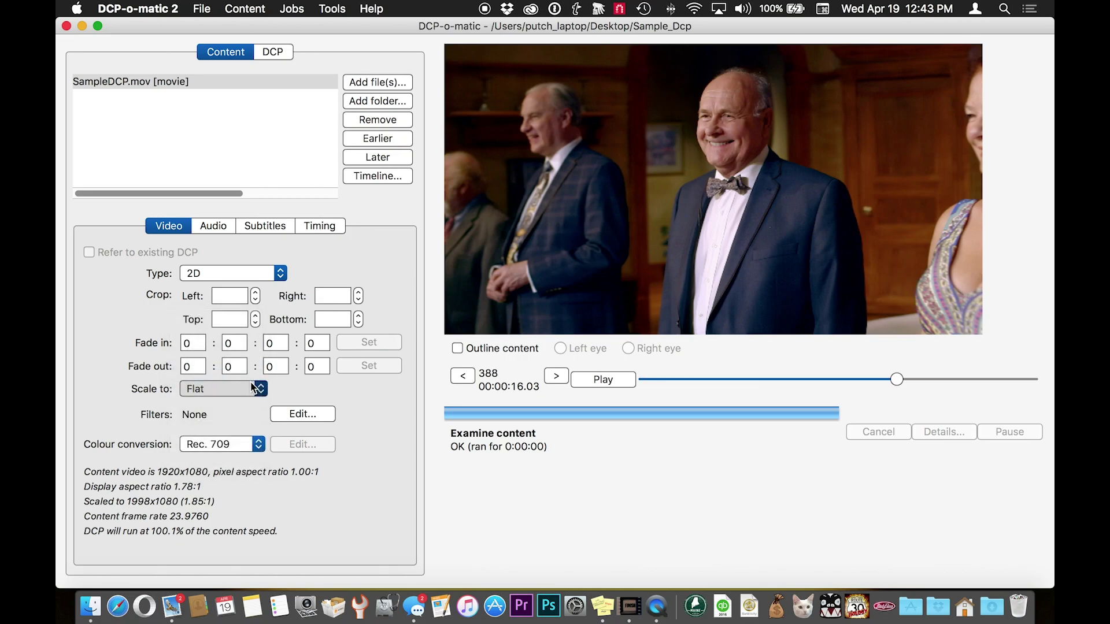
click(253, 387)
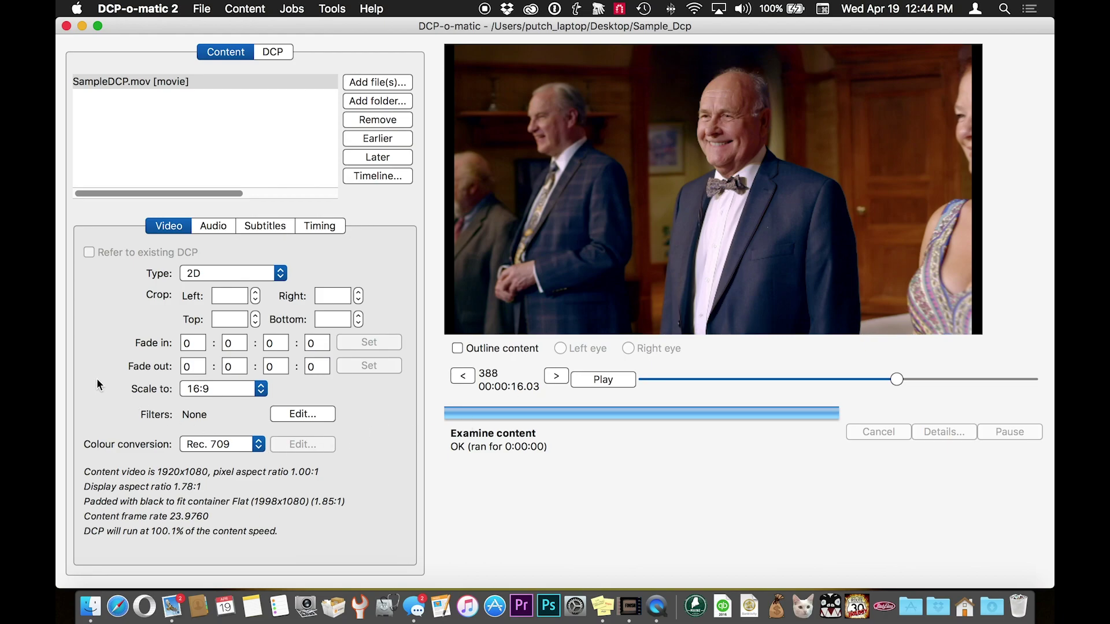
Step: Keep the video type 2D and try the 2.35 and Scope scaling ratios
click(281, 274)
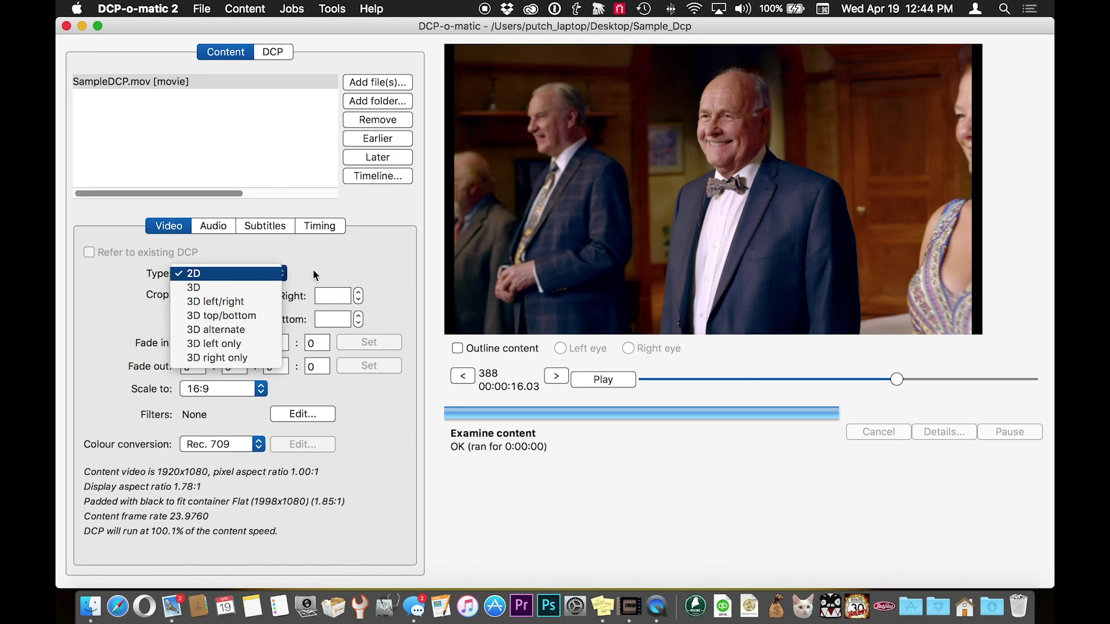
click(313, 269)
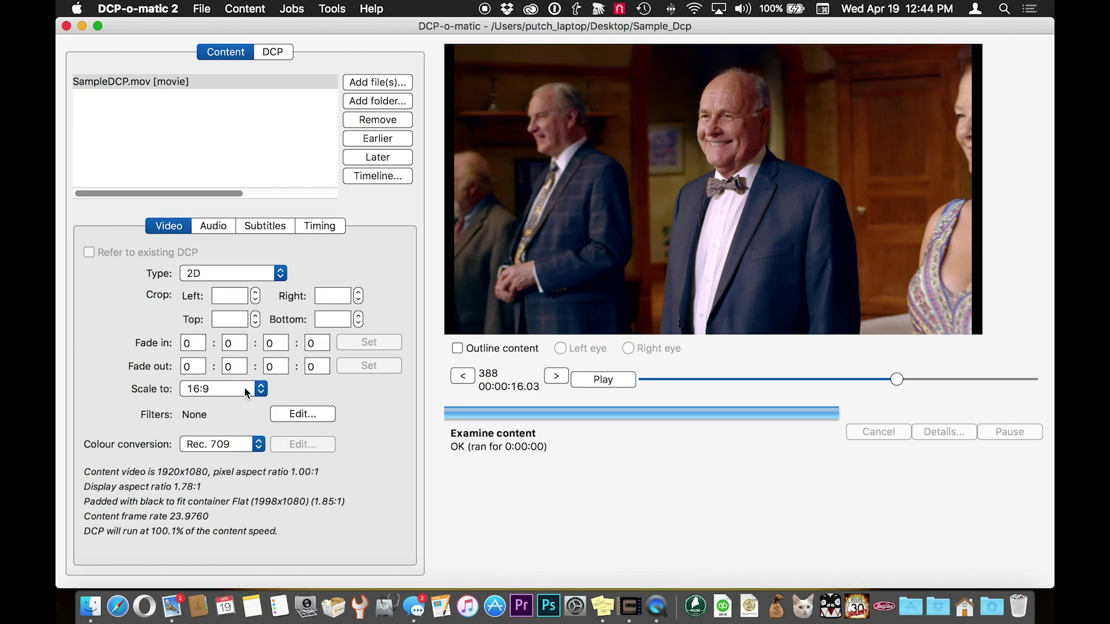
click(259, 391)
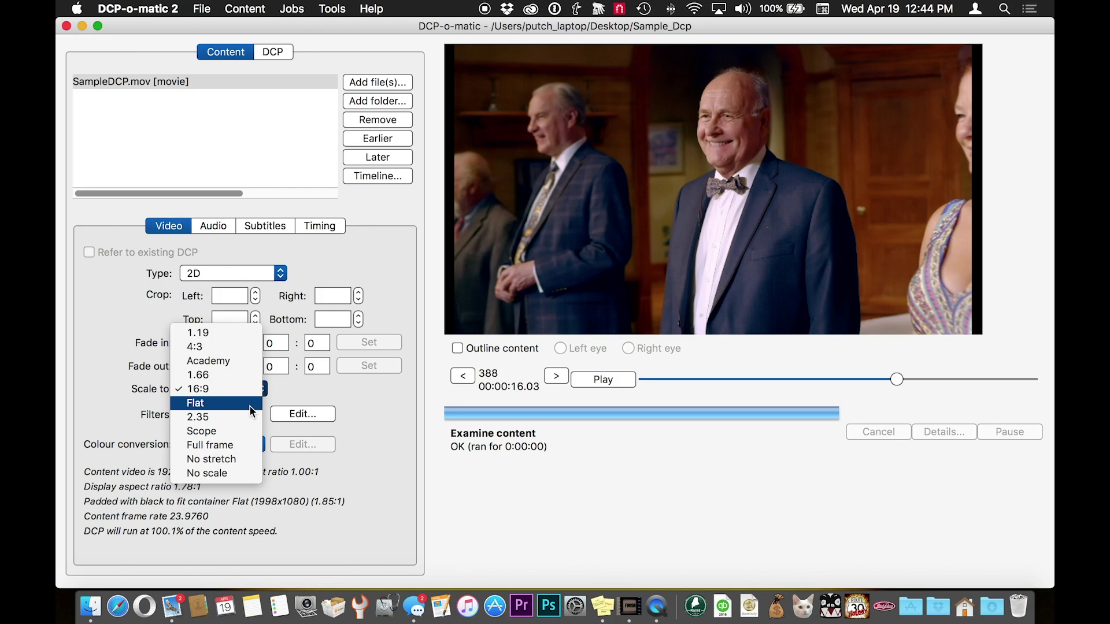
click(250, 418)
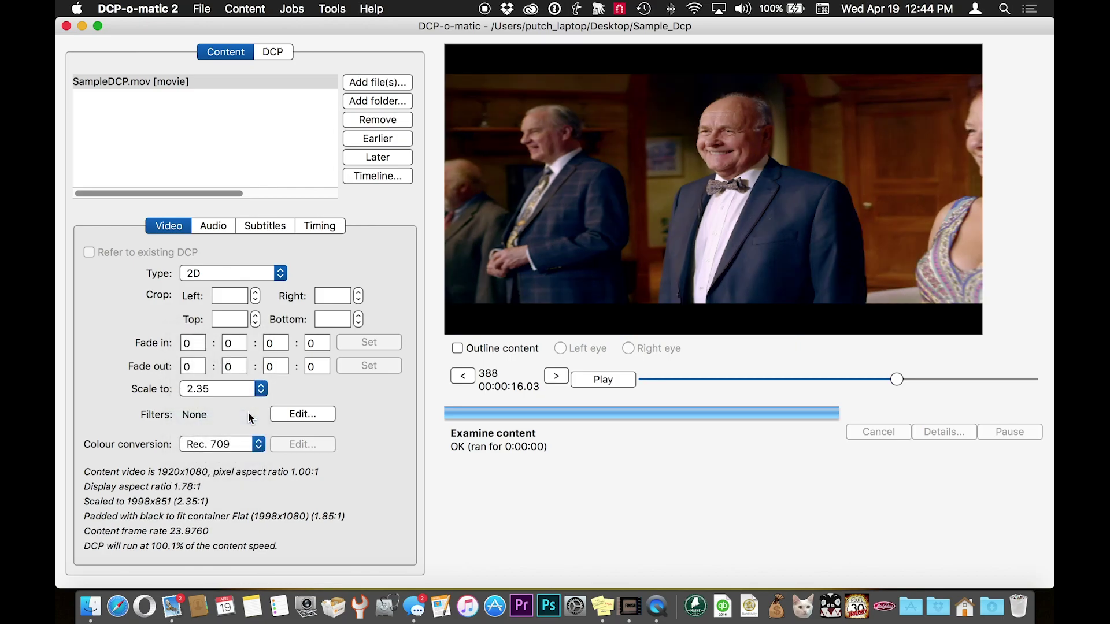
click(261, 396)
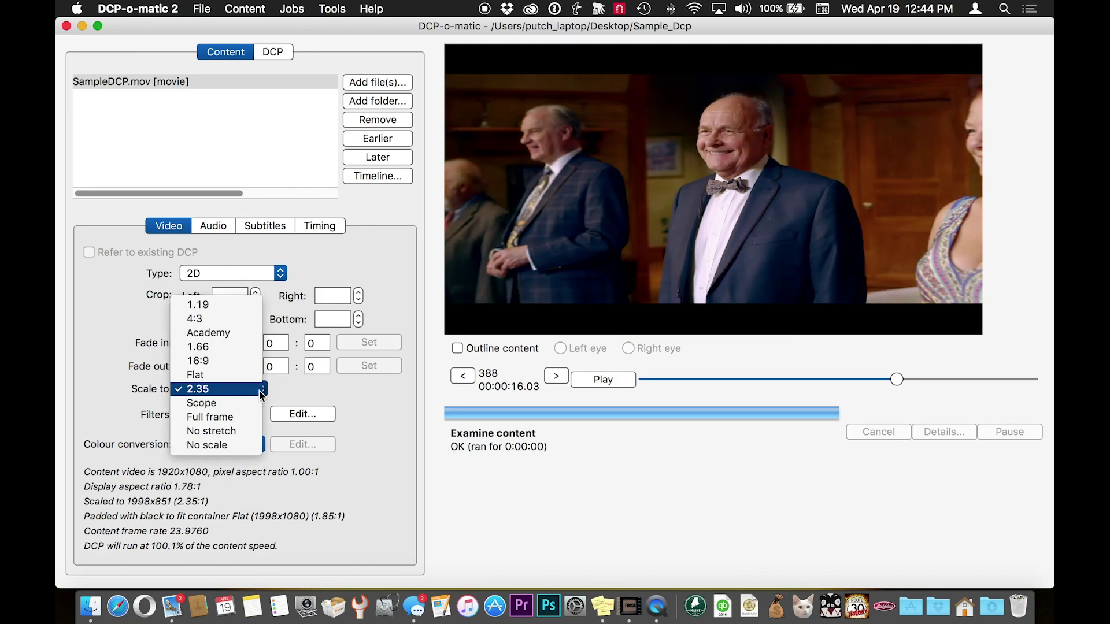
click(254, 404)
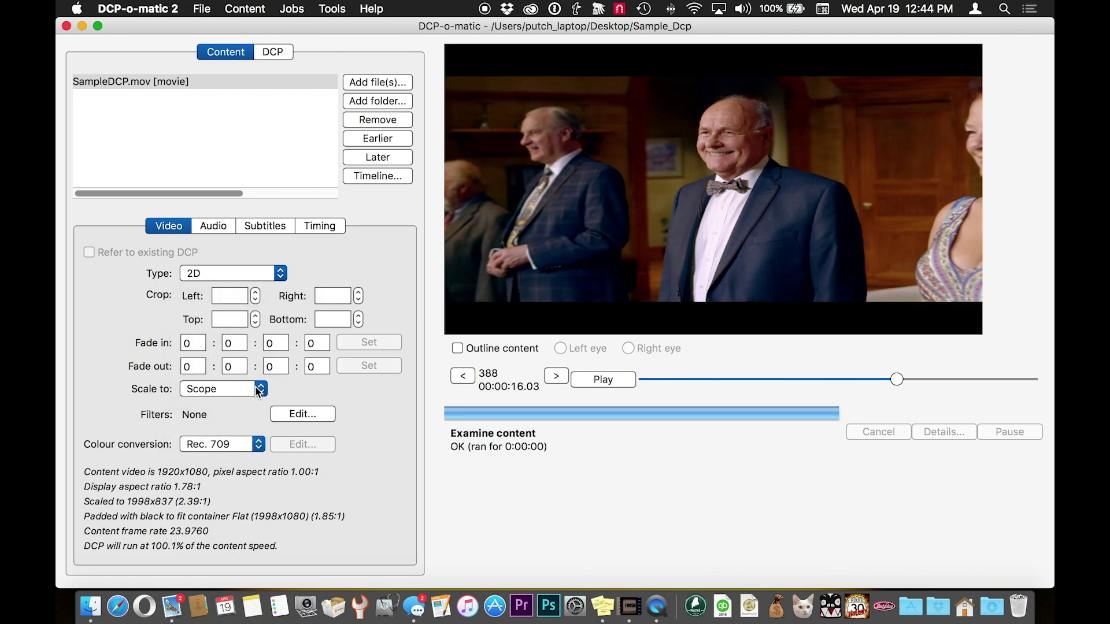
Step: Try Full frame, Academy and 4:3 scaling, settling on 16:9
click(258, 393)
click(254, 403)
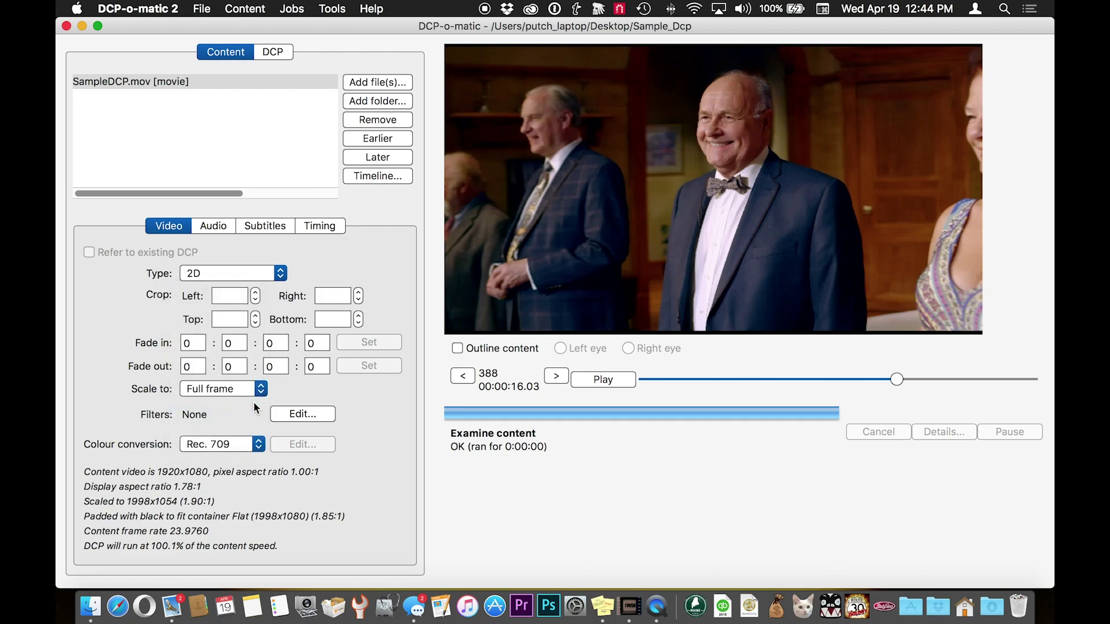
click(259, 389)
click(237, 304)
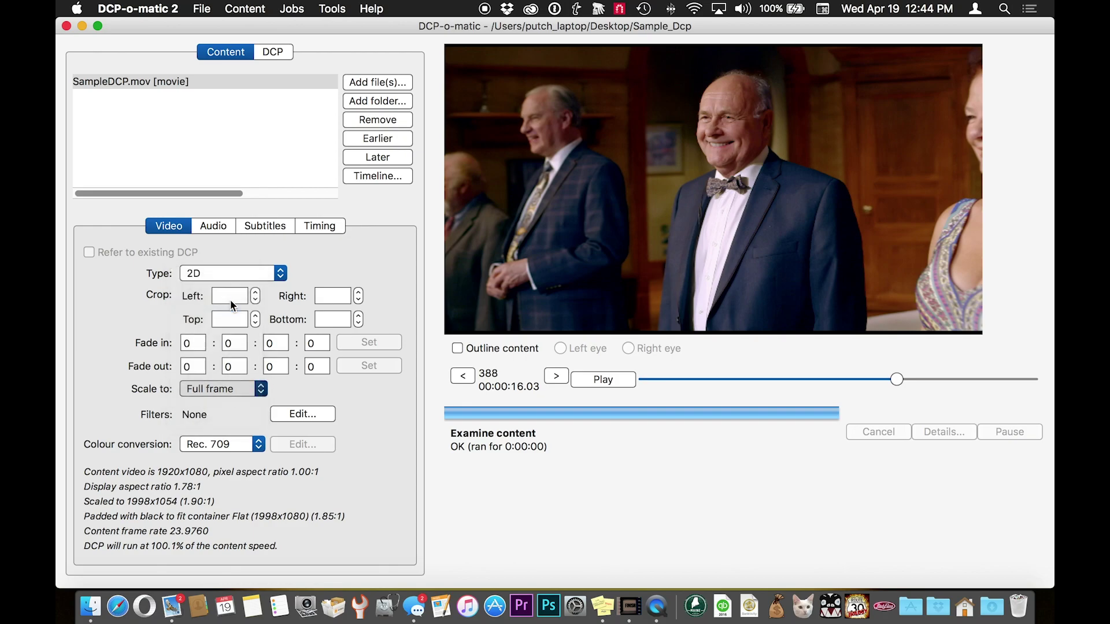
click(261, 392)
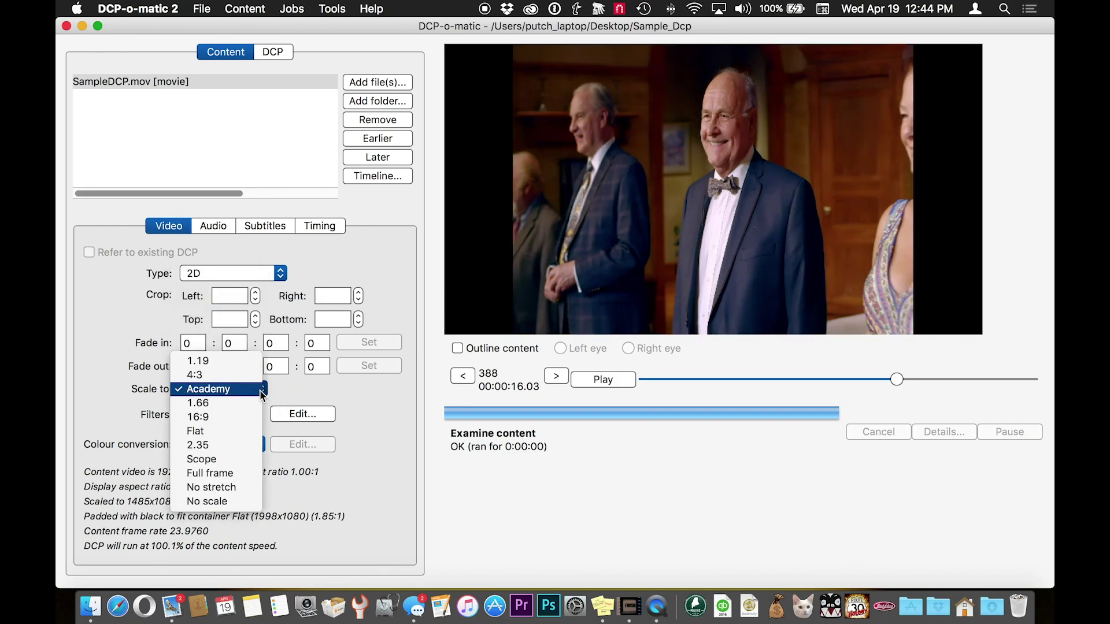
click(255, 380)
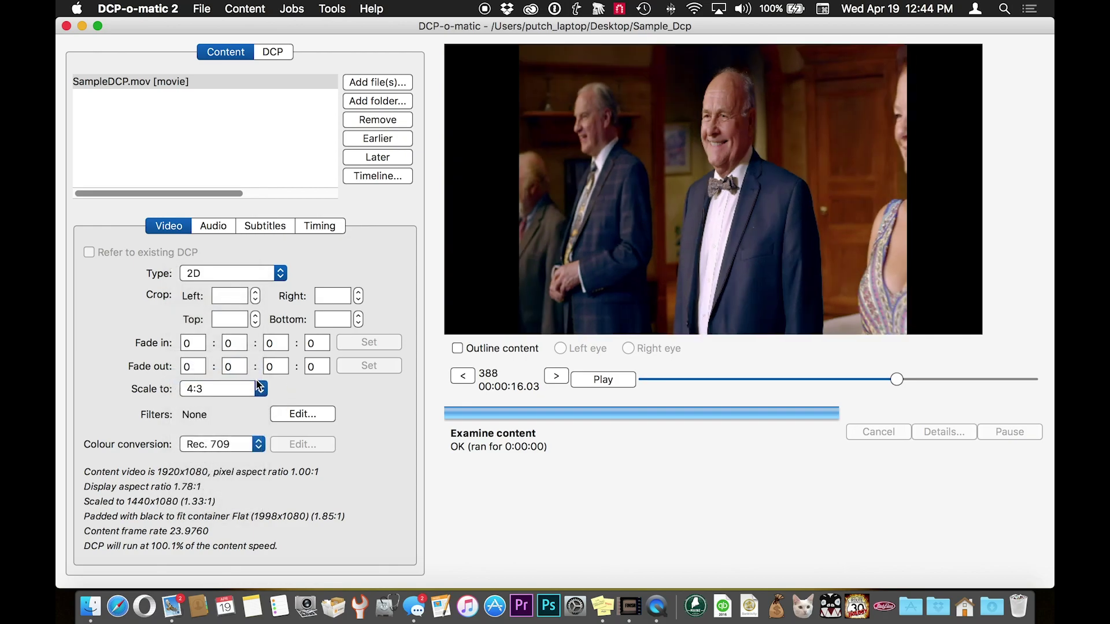
click(260, 393)
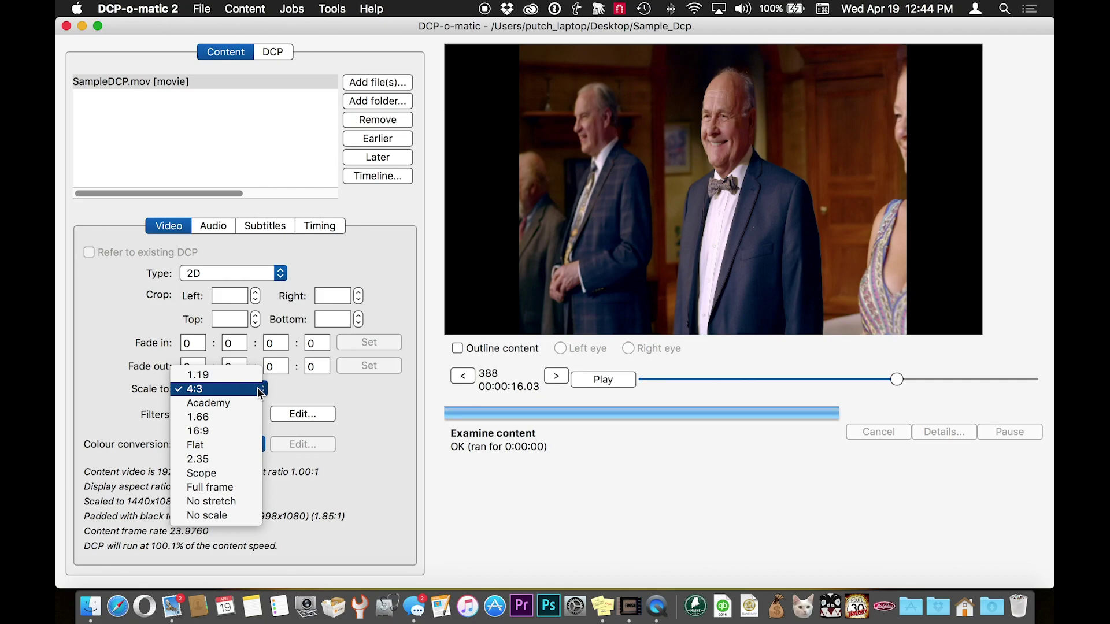
click(248, 430)
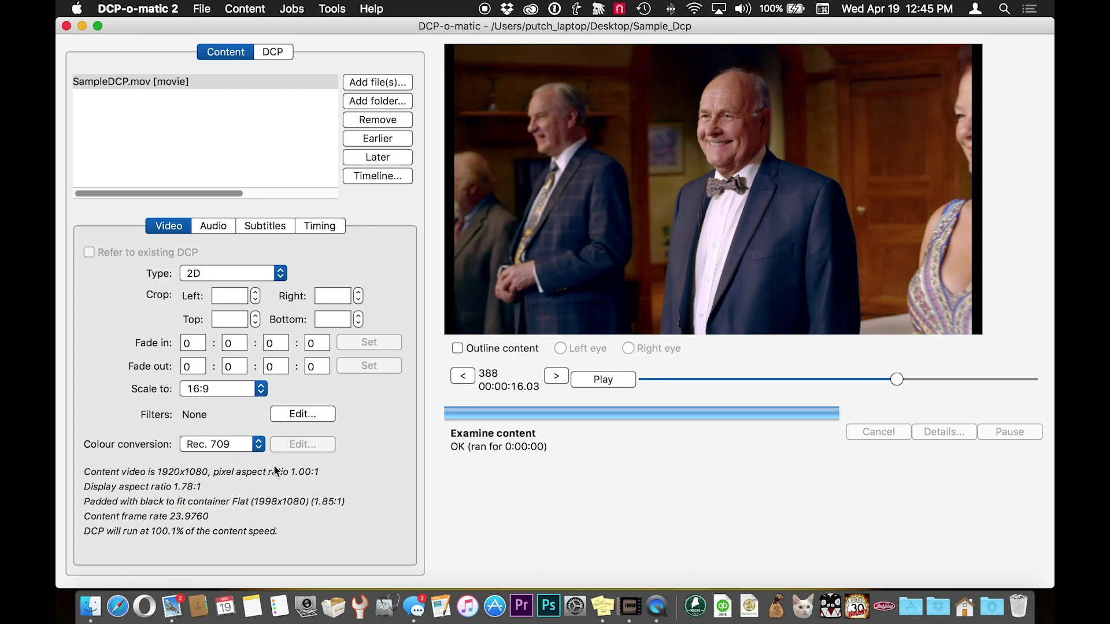
Step: Toggle colour conversion to None and back to Rec. 709, then view the content's audio settings
click(259, 445)
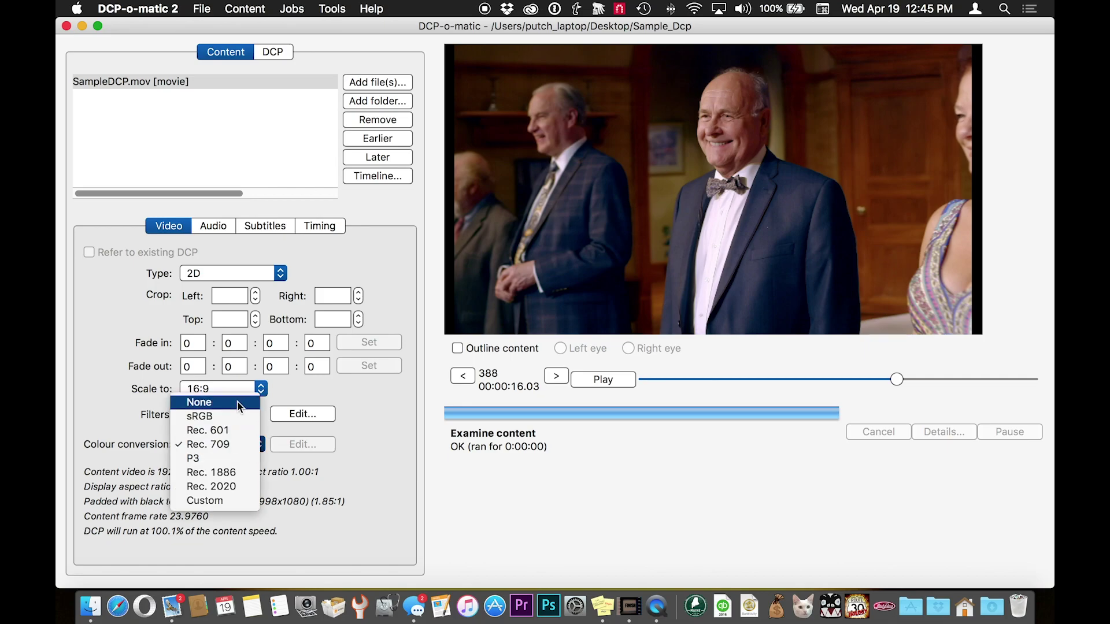
click(237, 402)
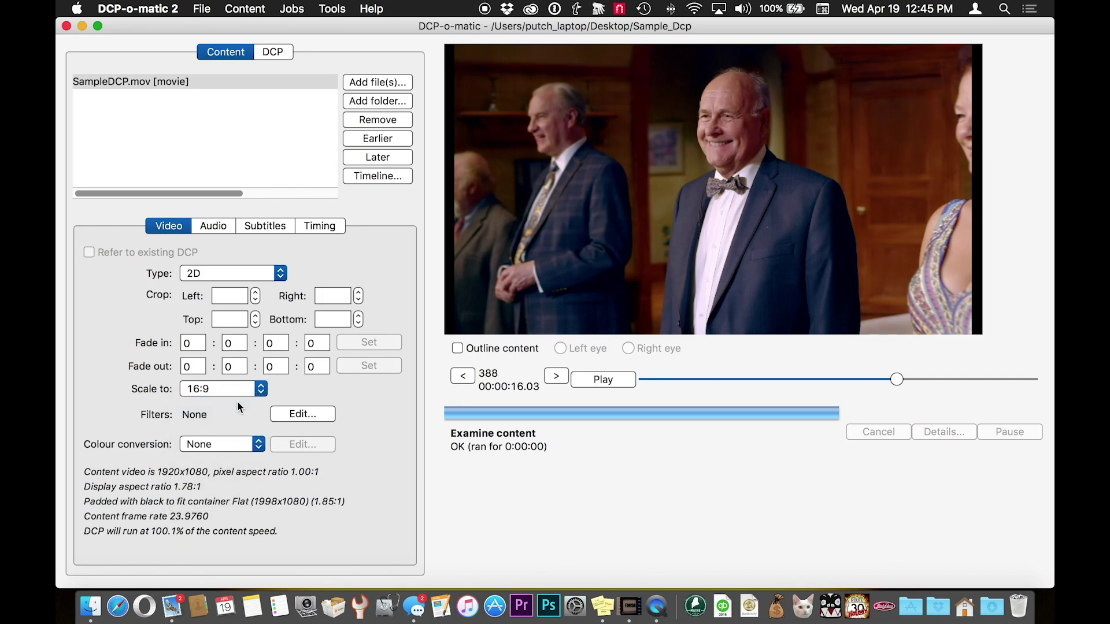
click(259, 445)
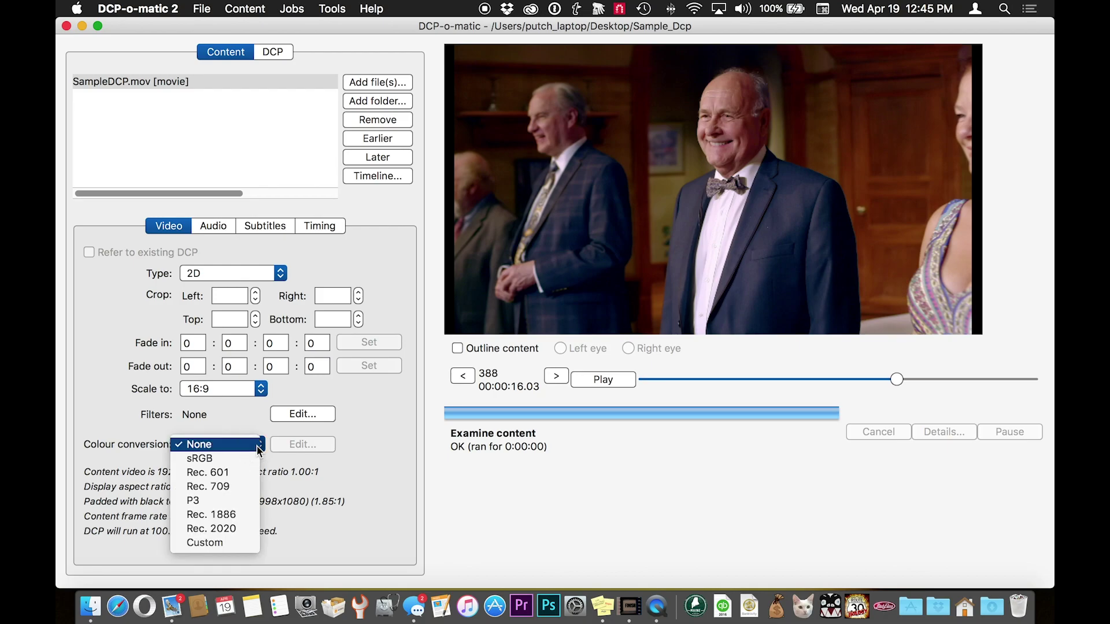
click(242, 487)
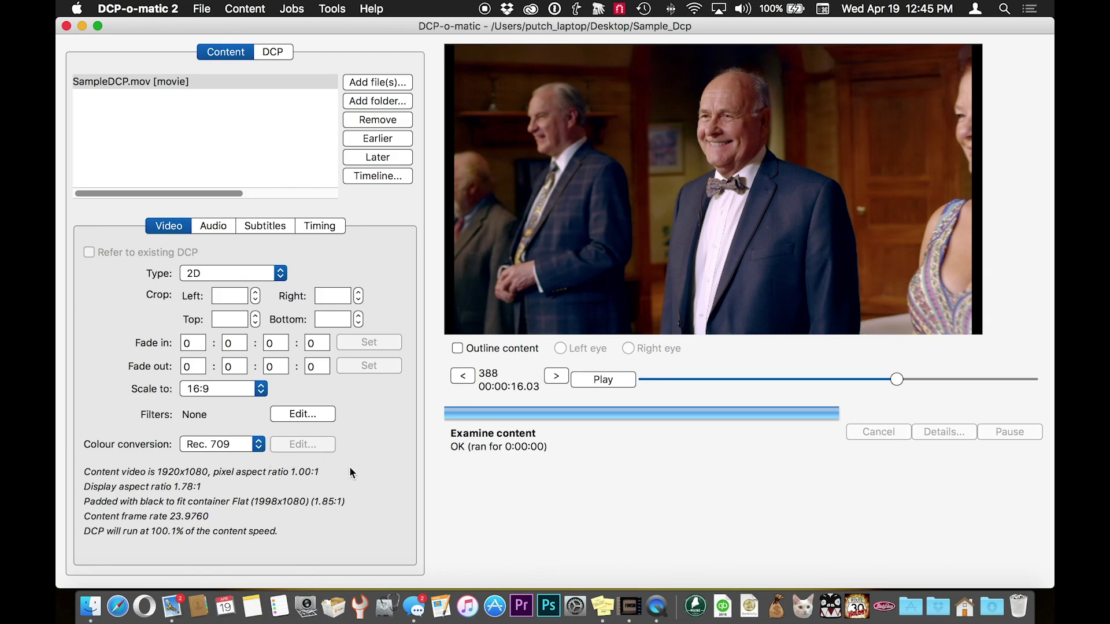
click(255, 448)
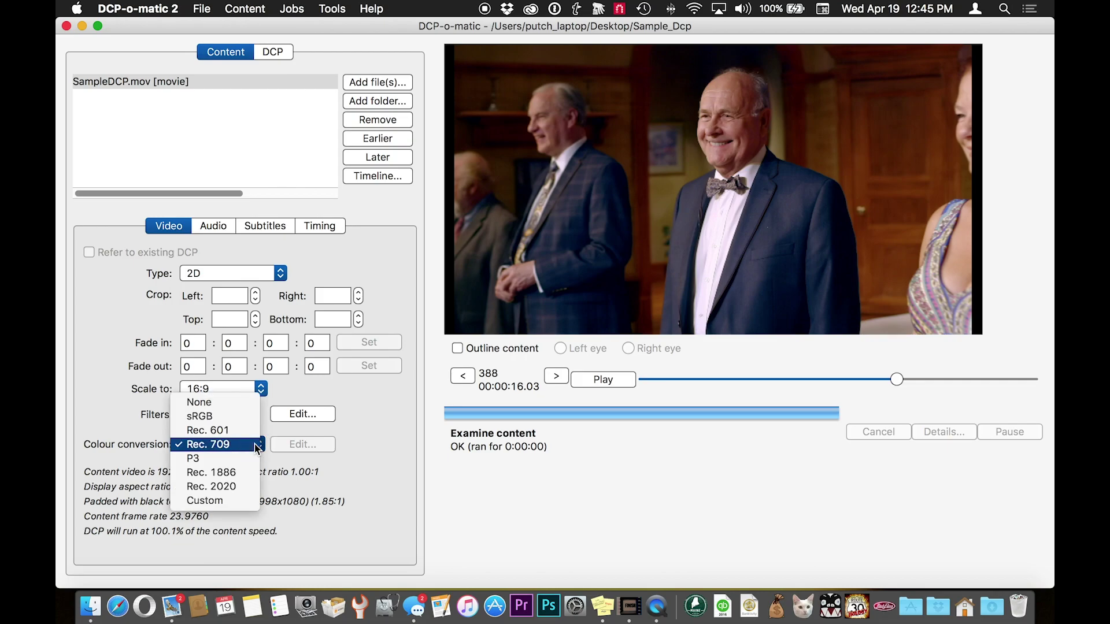
click(372, 442)
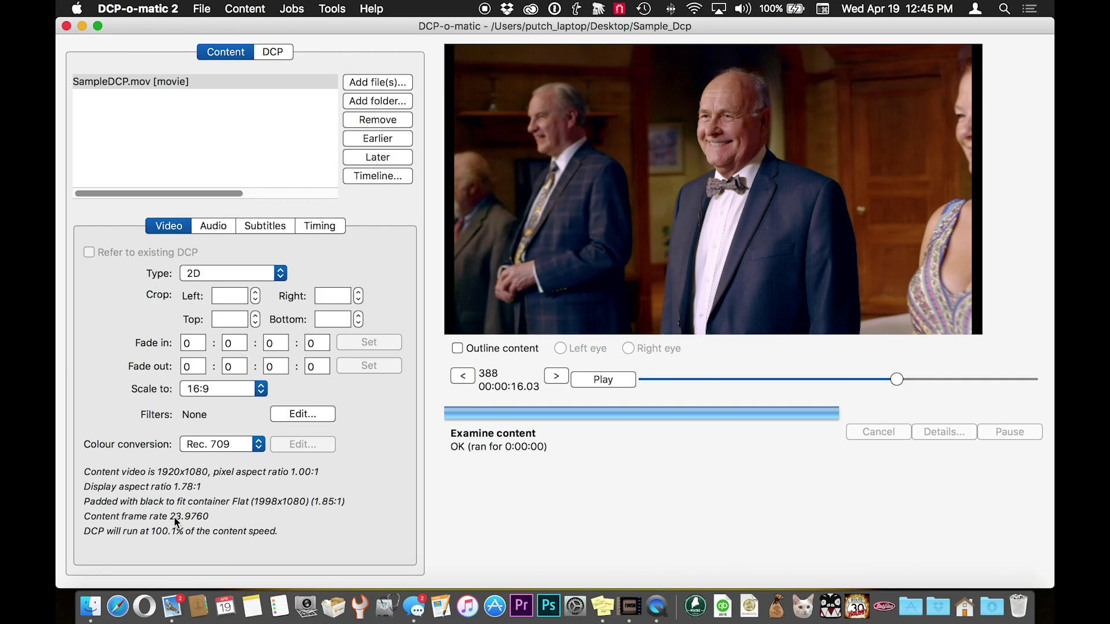
click(213, 225)
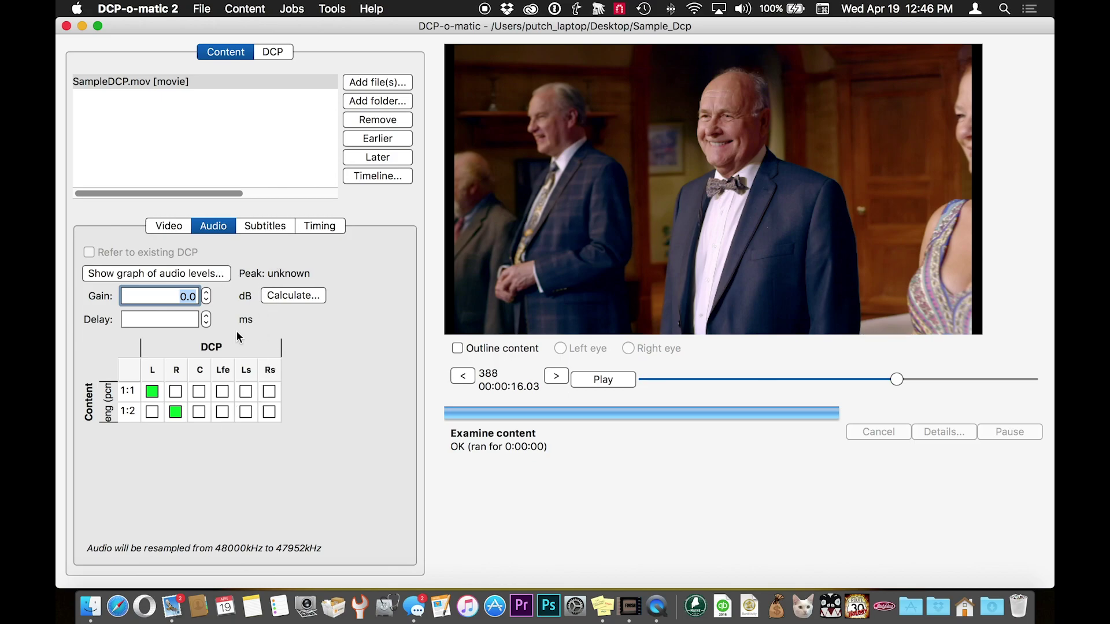
Step: Look through the Subtitles and Timing settings, return to Video, and preview frame 390
click(274, 227)
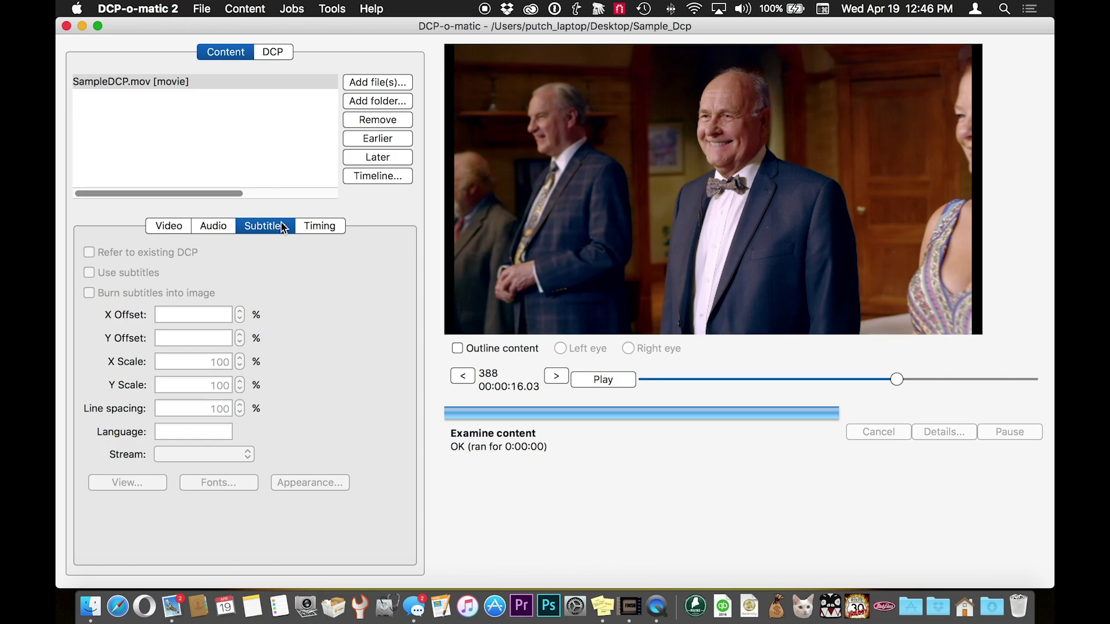
click(338, 226)
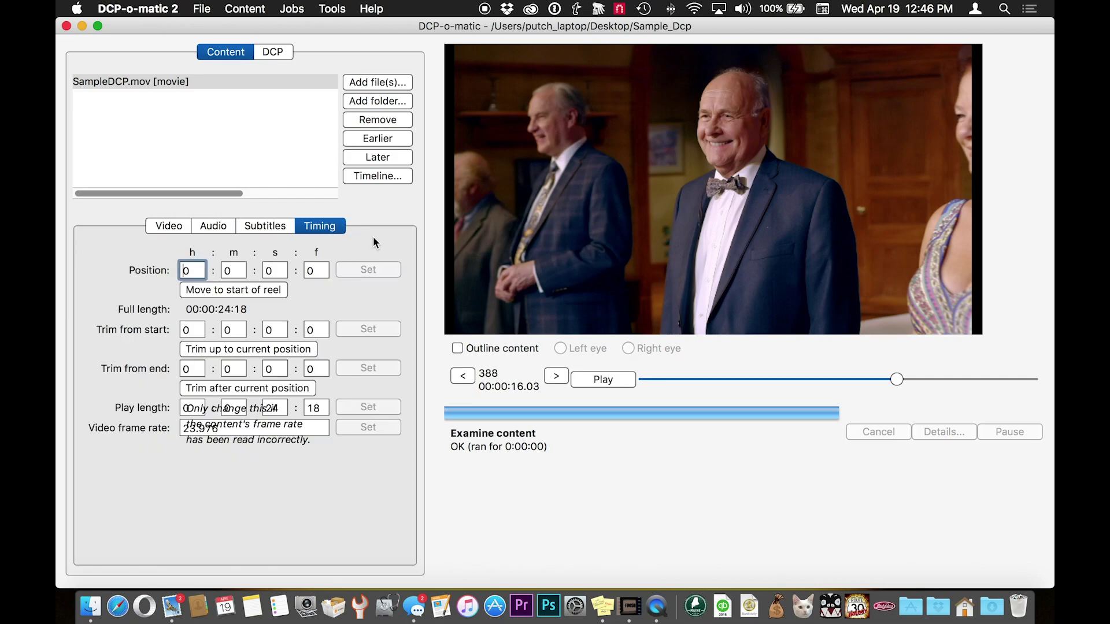
click(153, 227)
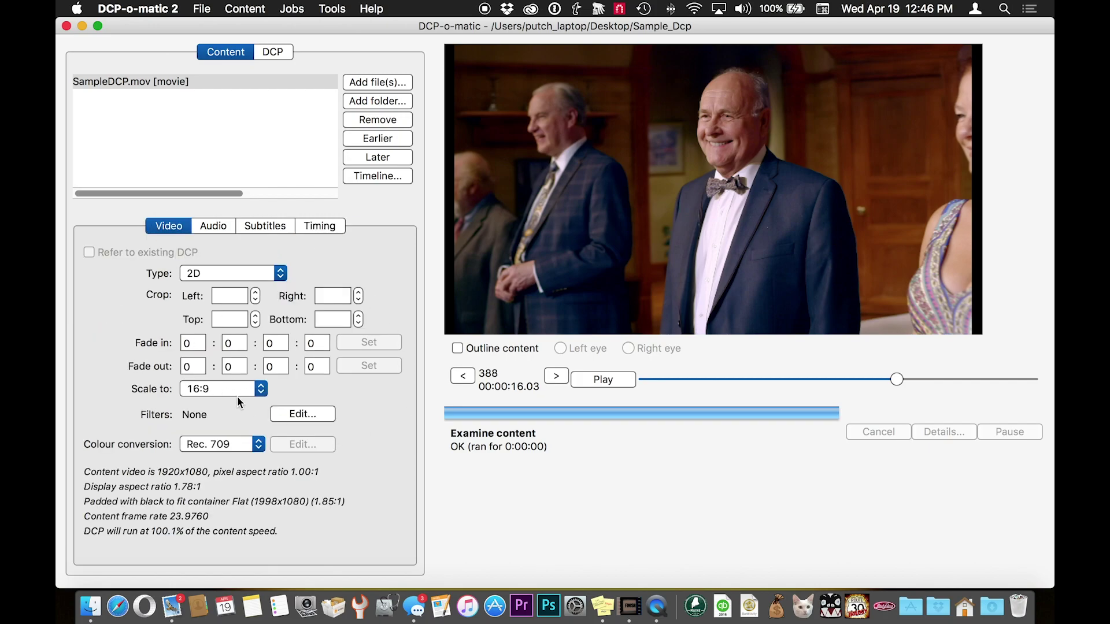
mouse_move(895, 379)
mouse_down()
mouse_move(805, 379)
mouse_move(898, 379)
mouse_up()
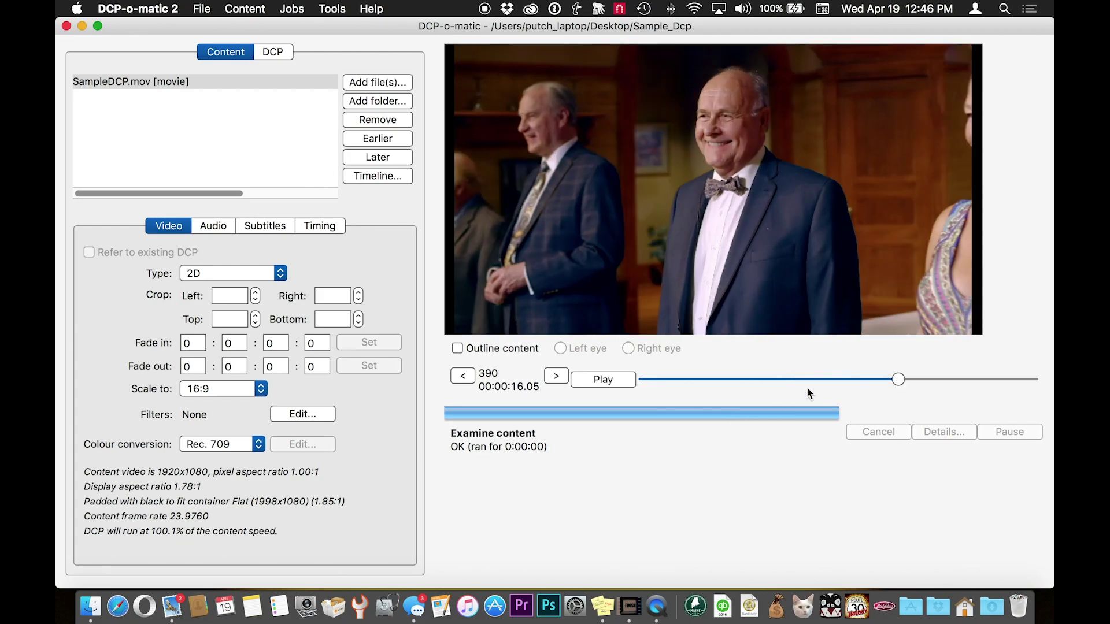
Step: Show the DCP settings and turn off ISDCF naming so the DCP is named Sample_Dcp
click(275, 52)
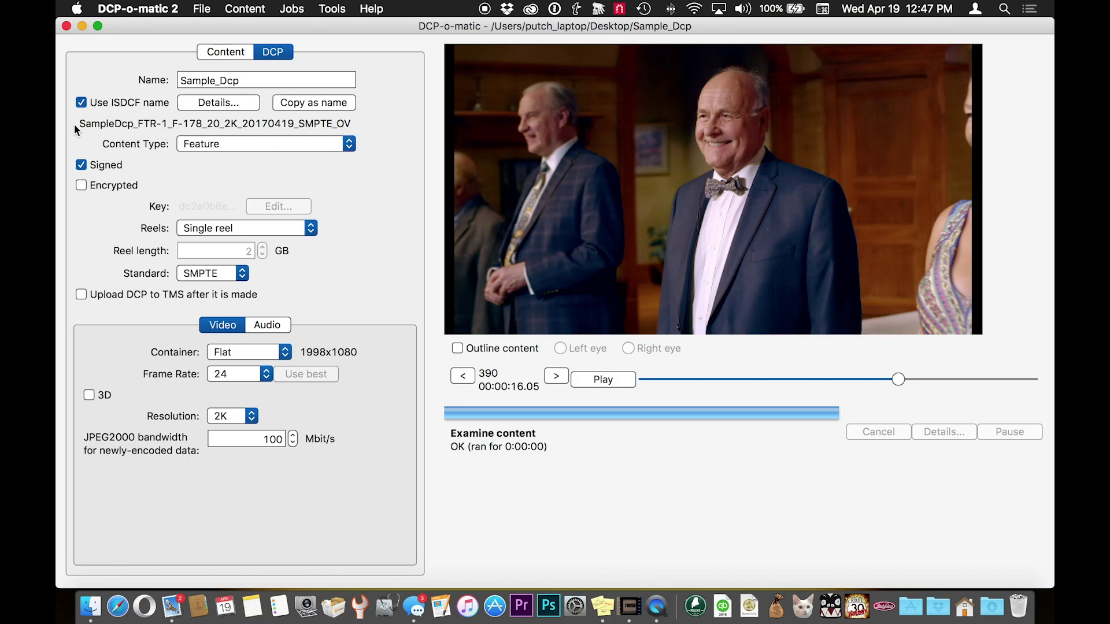
click(81, 101)
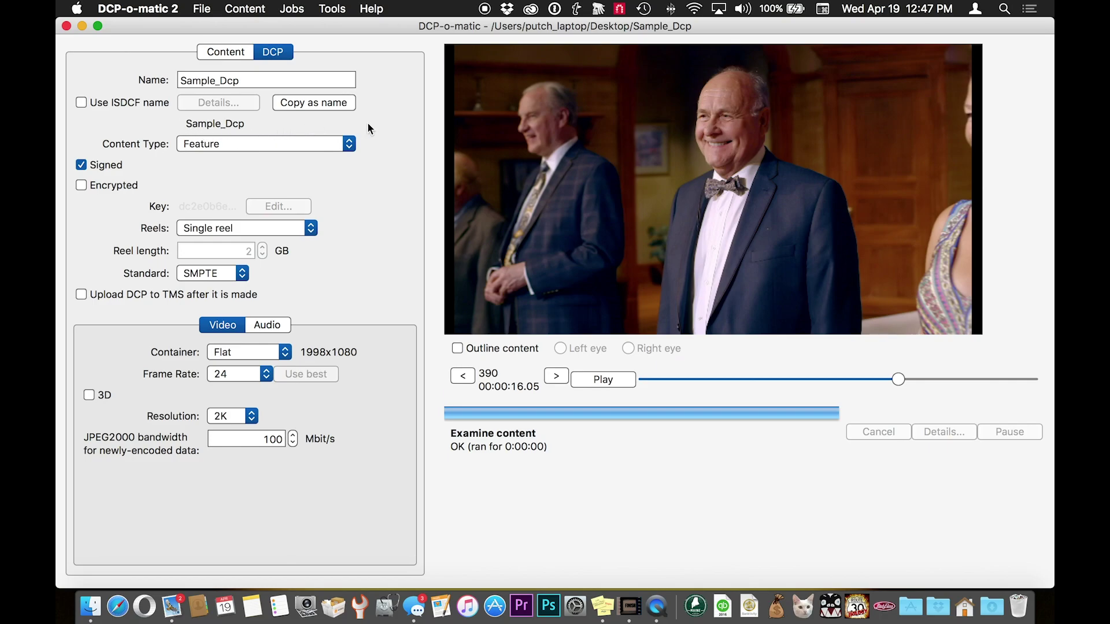
Step: Change the DCP content type from Feature to Trailer
click(348, 146)
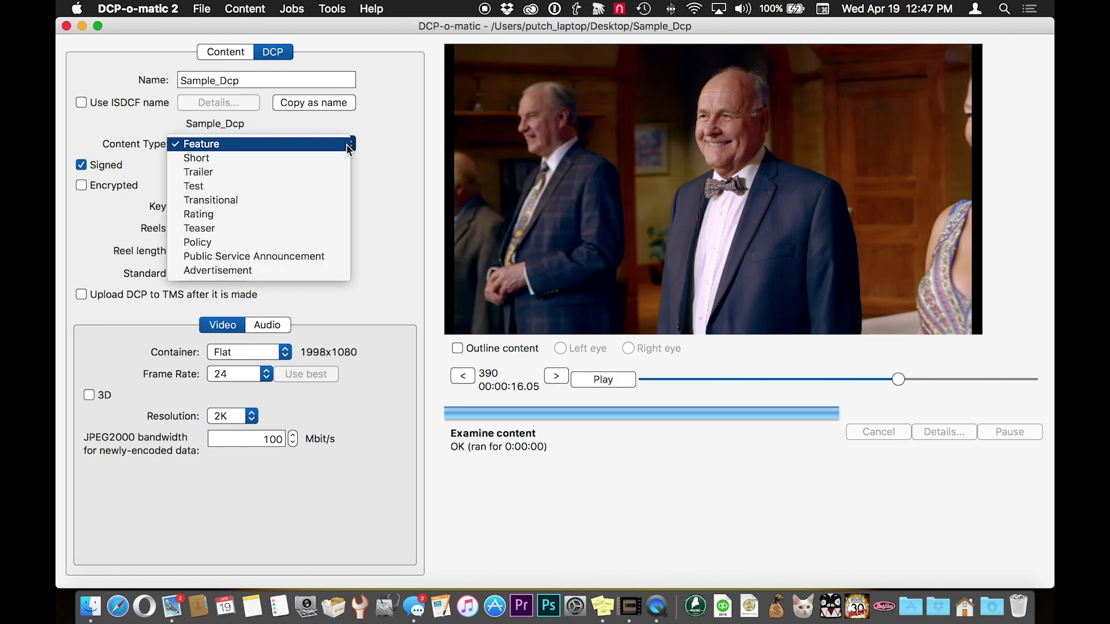
click(330, 172)
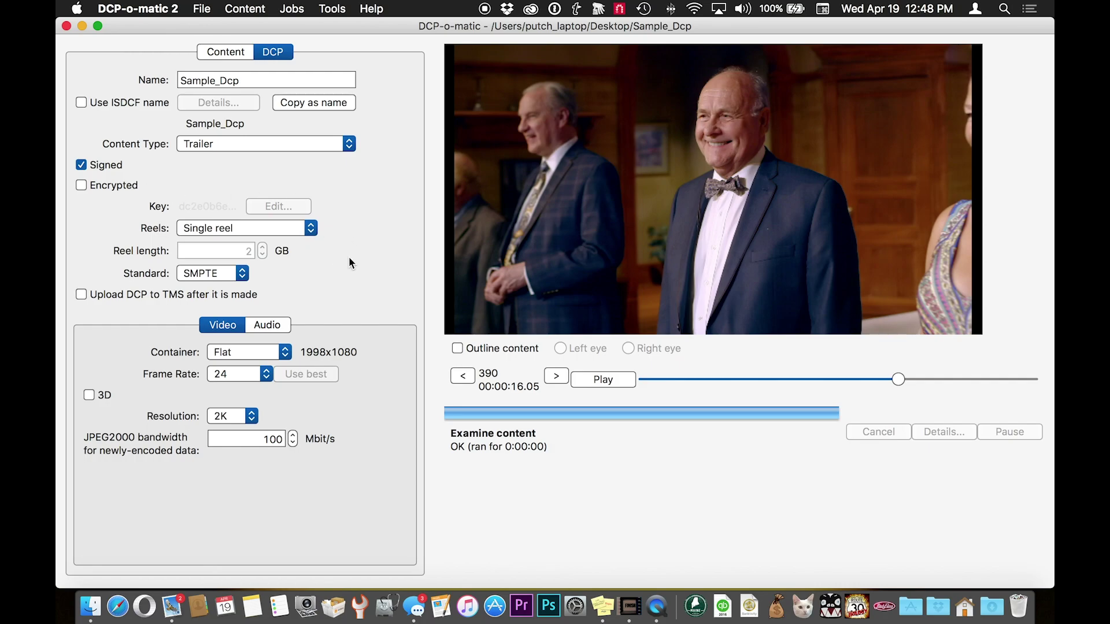
Step: Keep SMPTE, Flat, 24 fps and 2K unchanged, then view the DCP's 5.1 audio settings
click(240, 273)
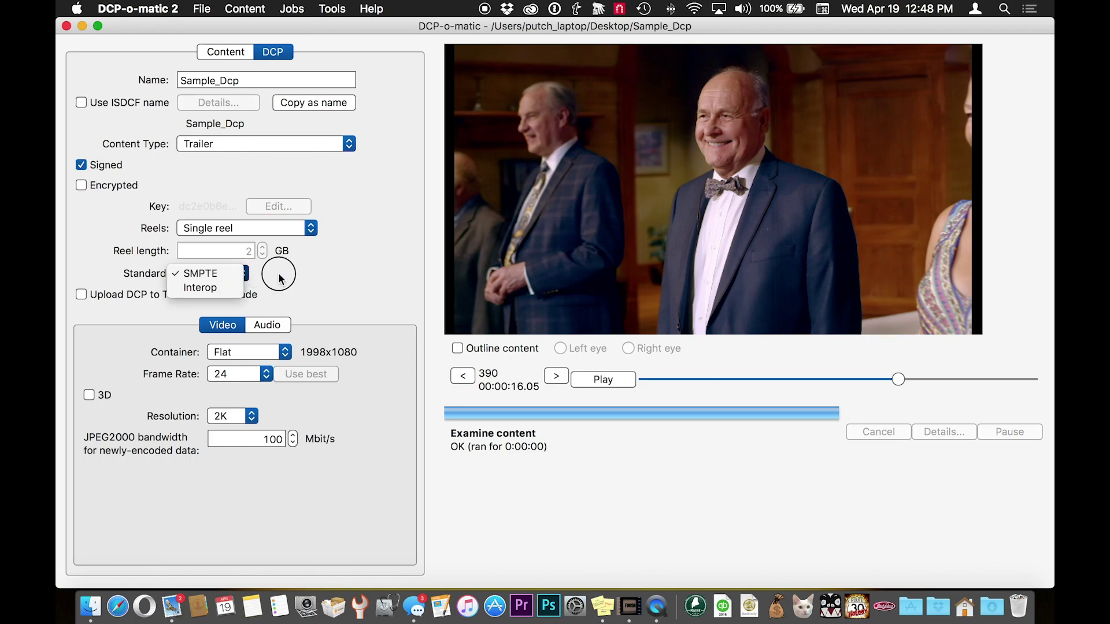
click(280, 279)
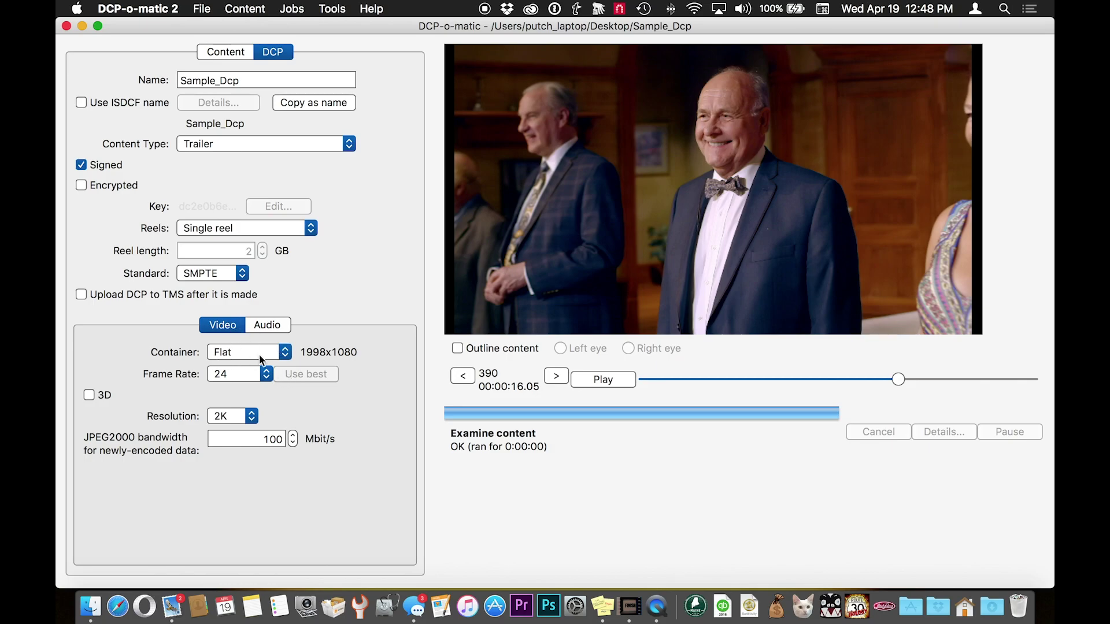
click(283, 355)
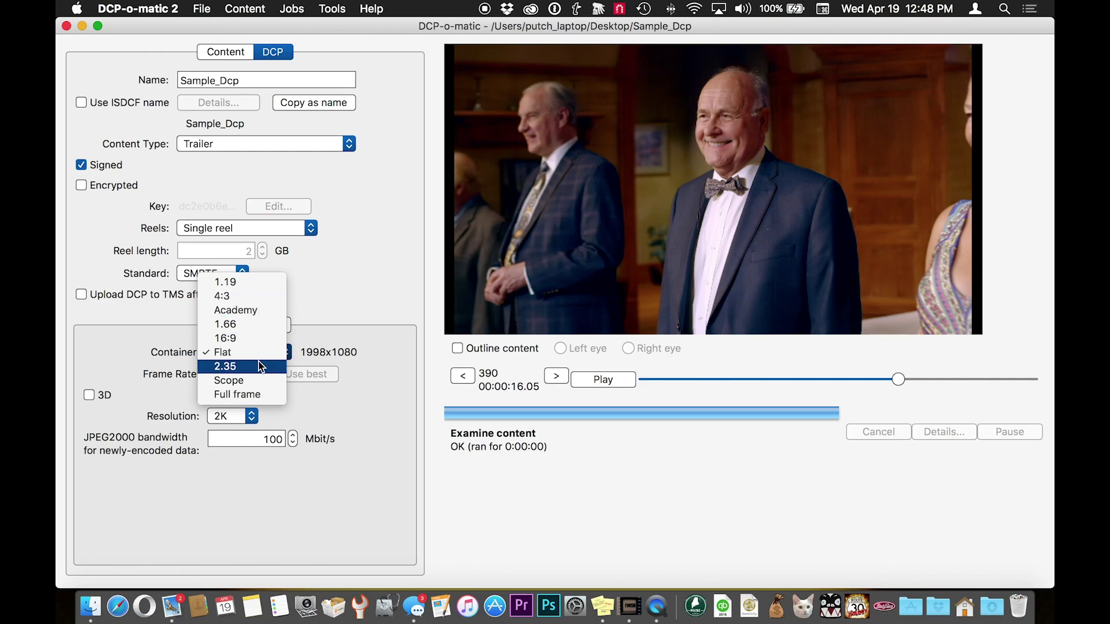
click(384, 342)
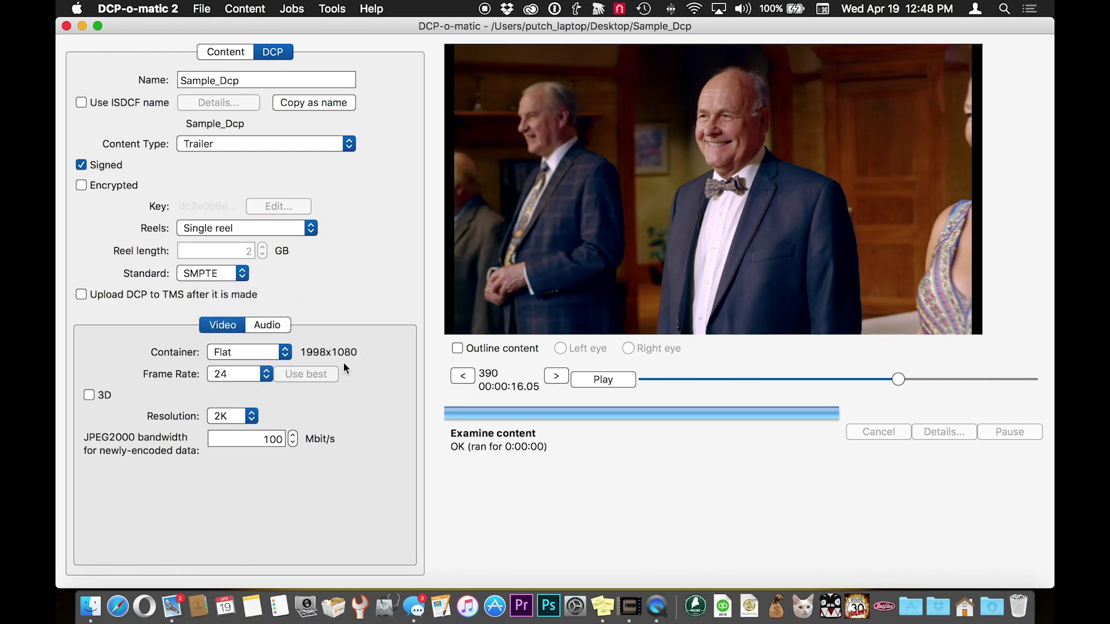
click(263, 379)
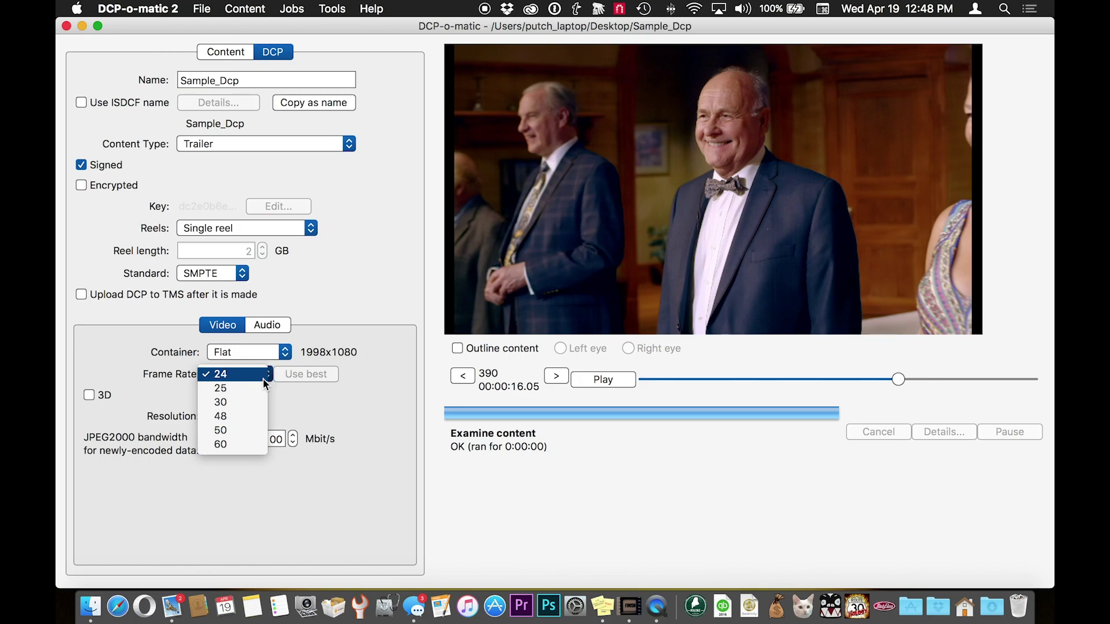
click(359, 379)
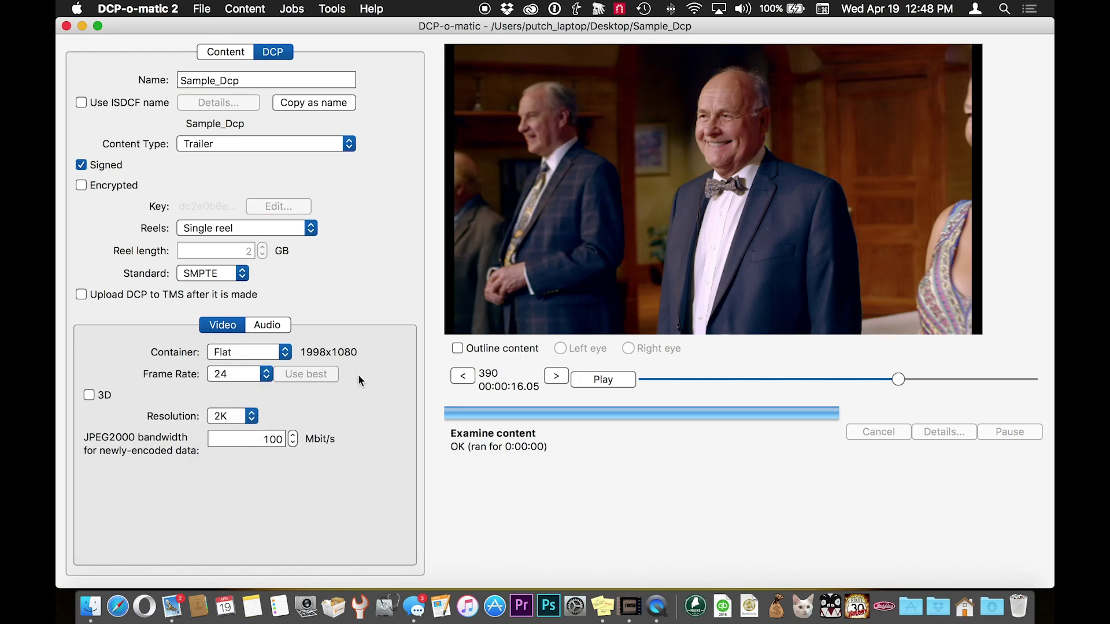
click(253, 415)
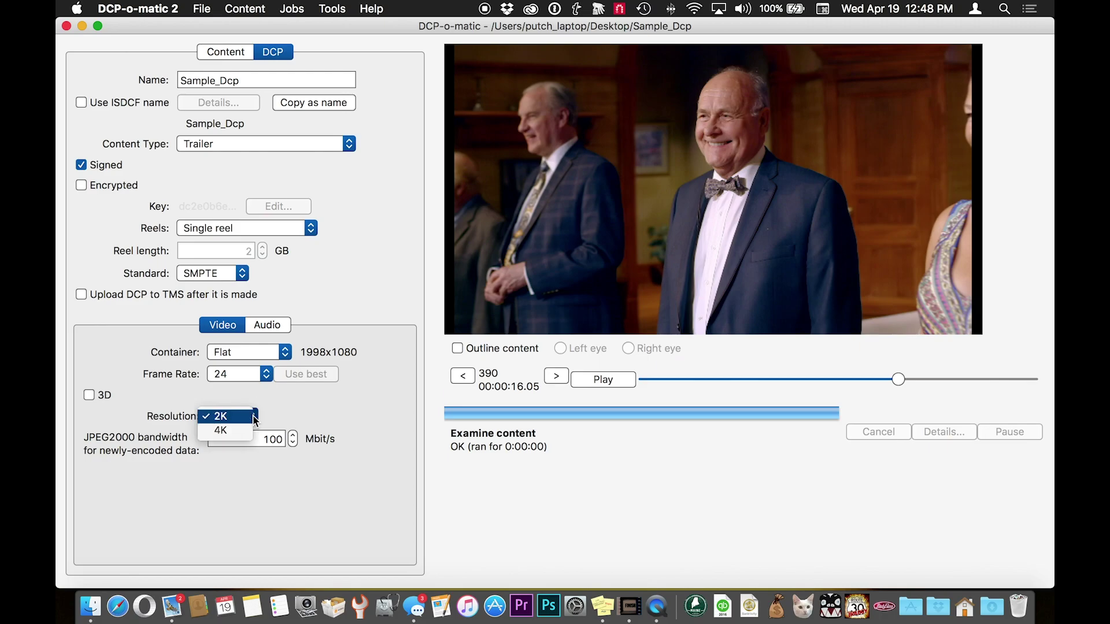
click(297, 407)
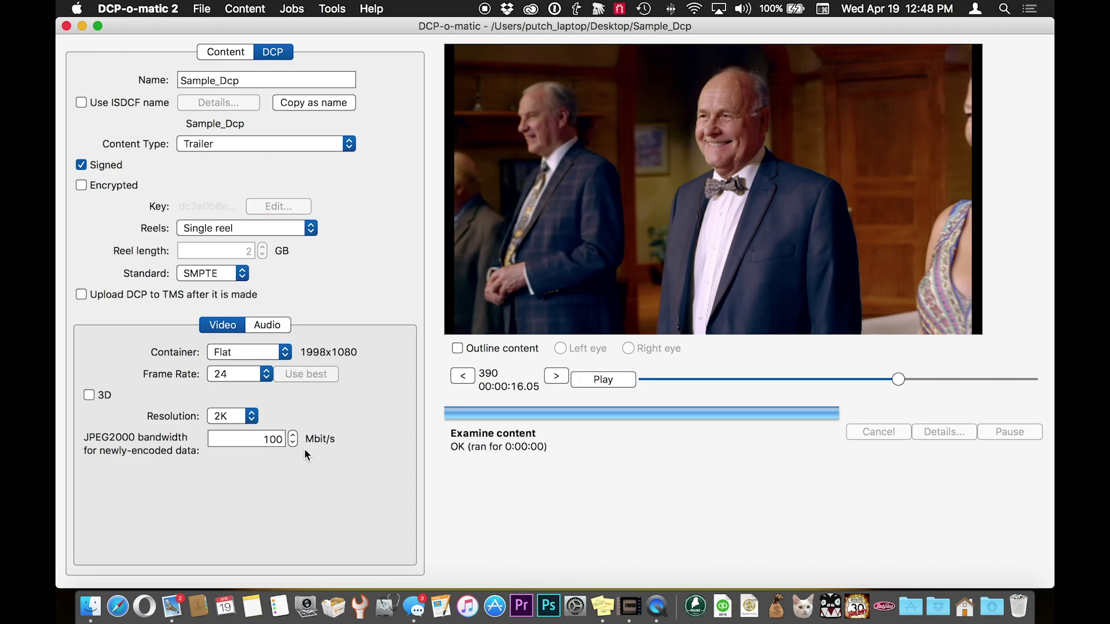
click(278, 325)
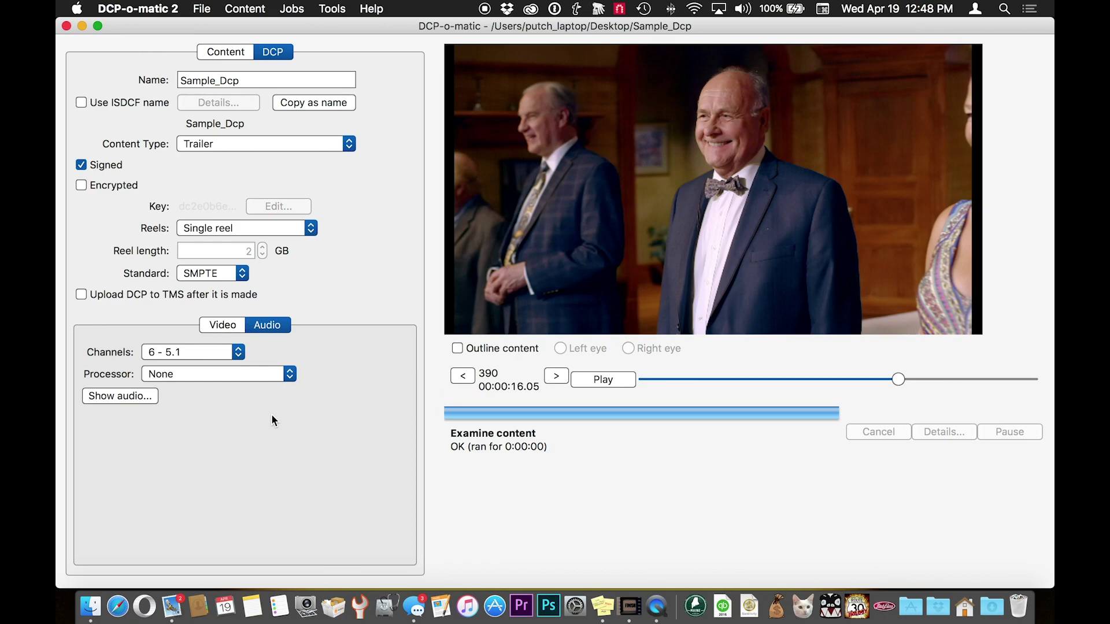
Step: Keep 6 - 5.1 channels, choose the Stereo to 5.1 up-mixer A processor, and analyse the audio
click(238, 353)
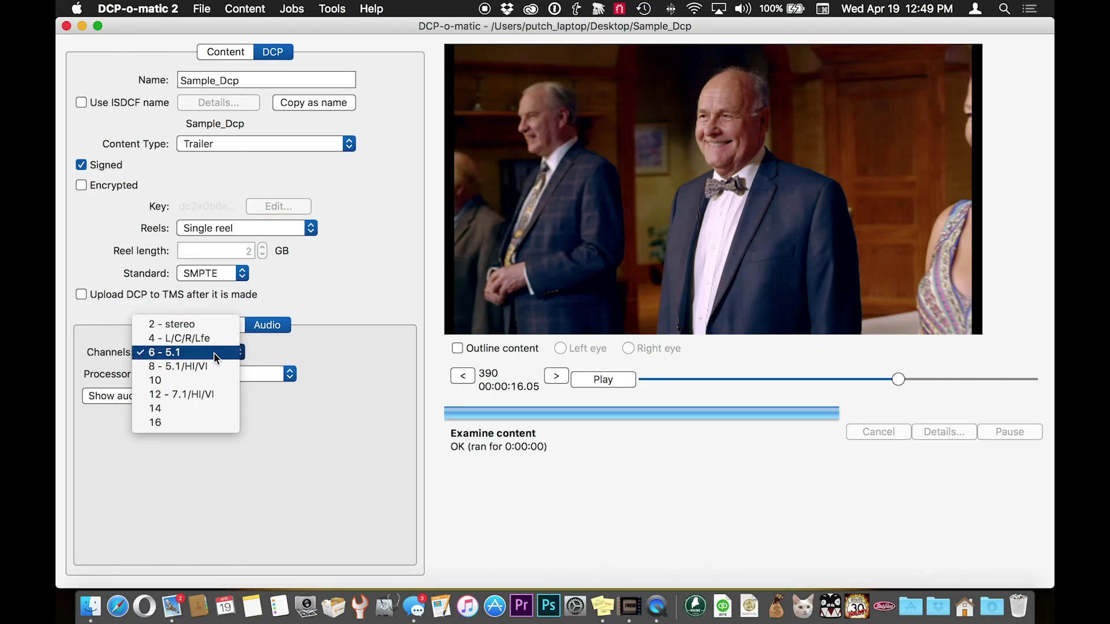
click(214, 352)
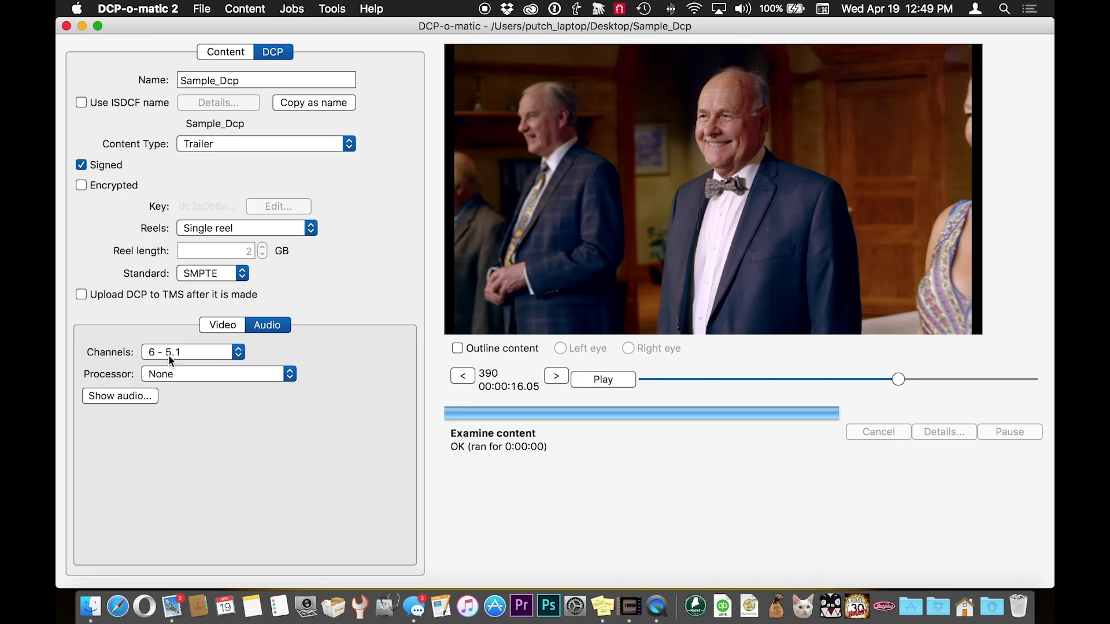
click(286, 375)
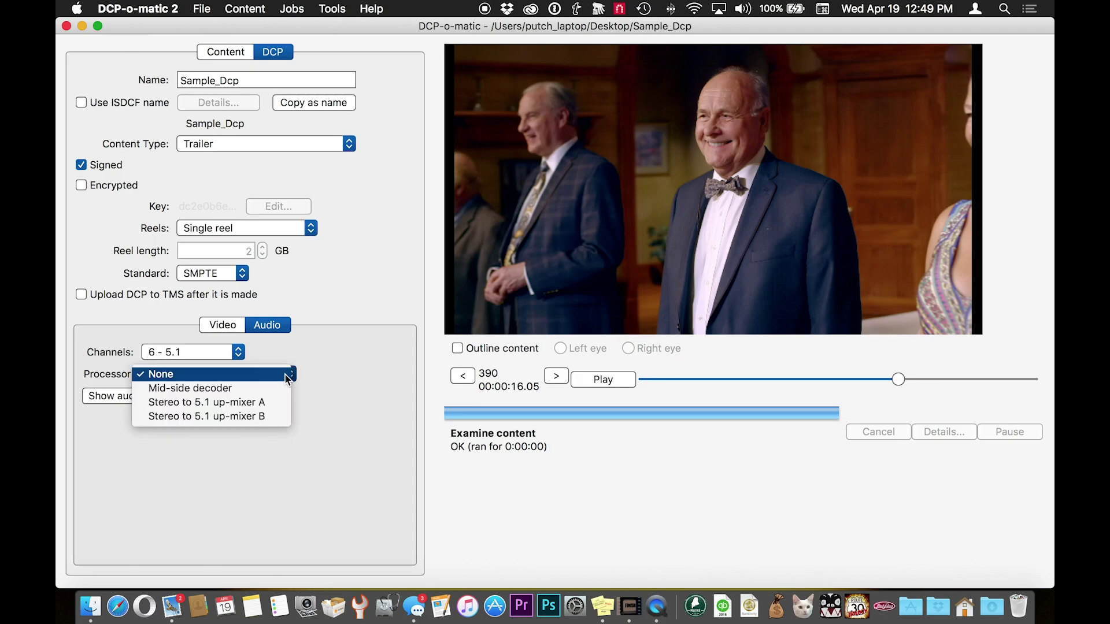
click(276, 409)
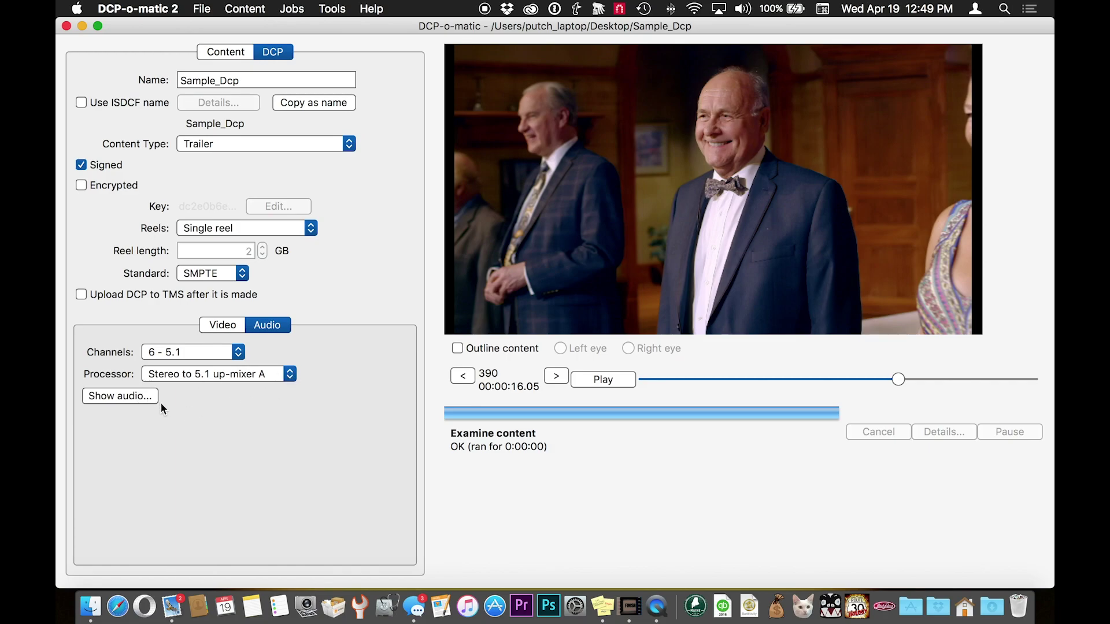
click(146, 397)
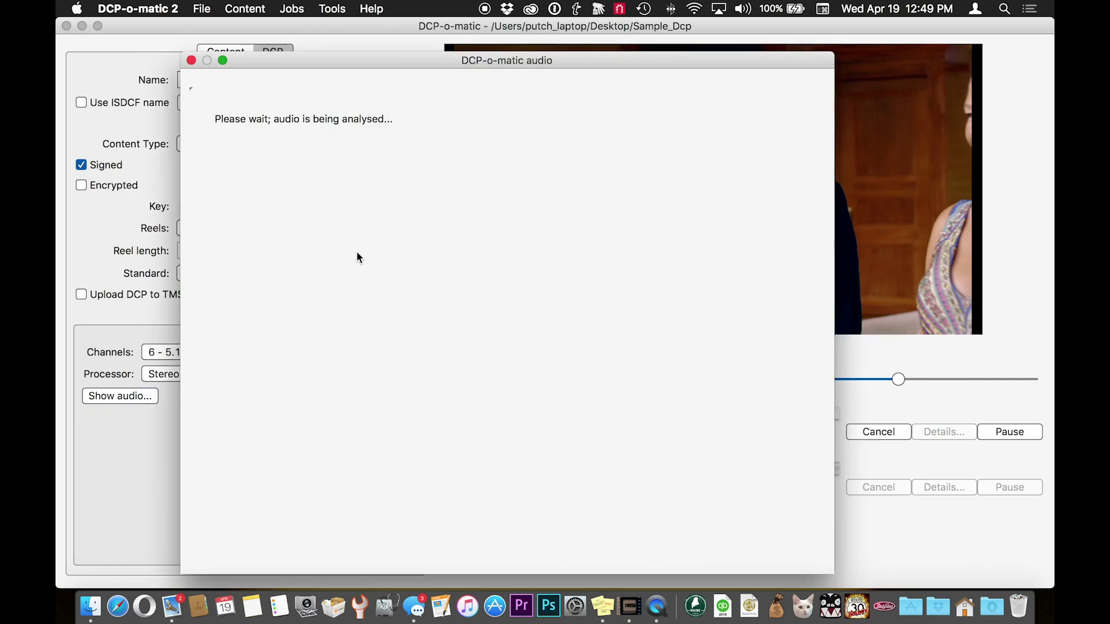
Step: Move the audio analysis window aside, check its peak and loudness readings, then close it
drag(339, 66, 302, 46)
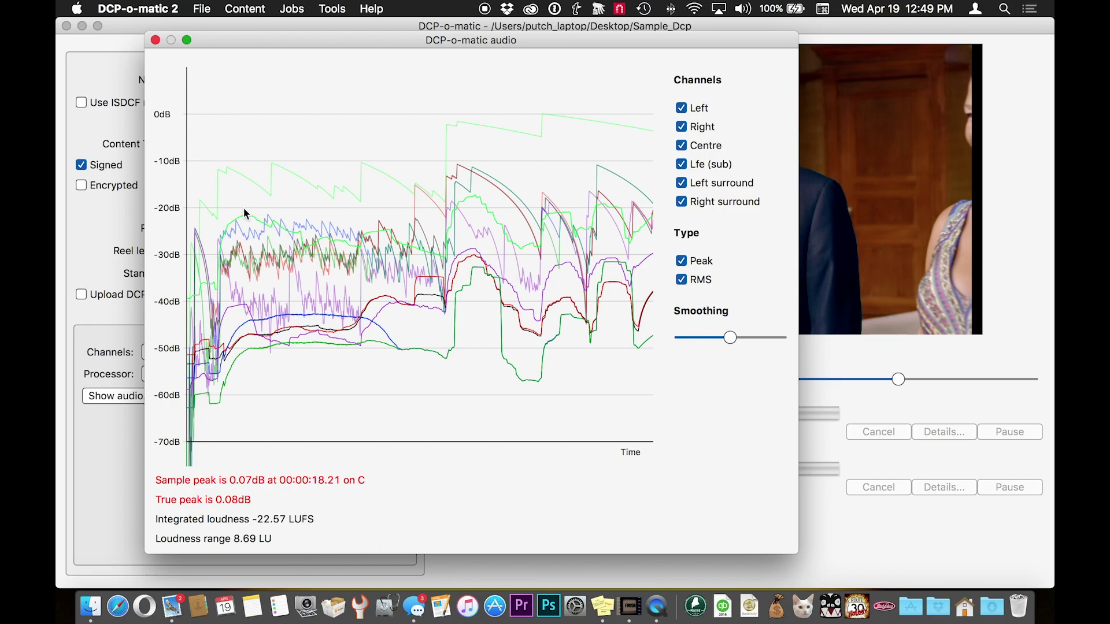
click(154, 41)
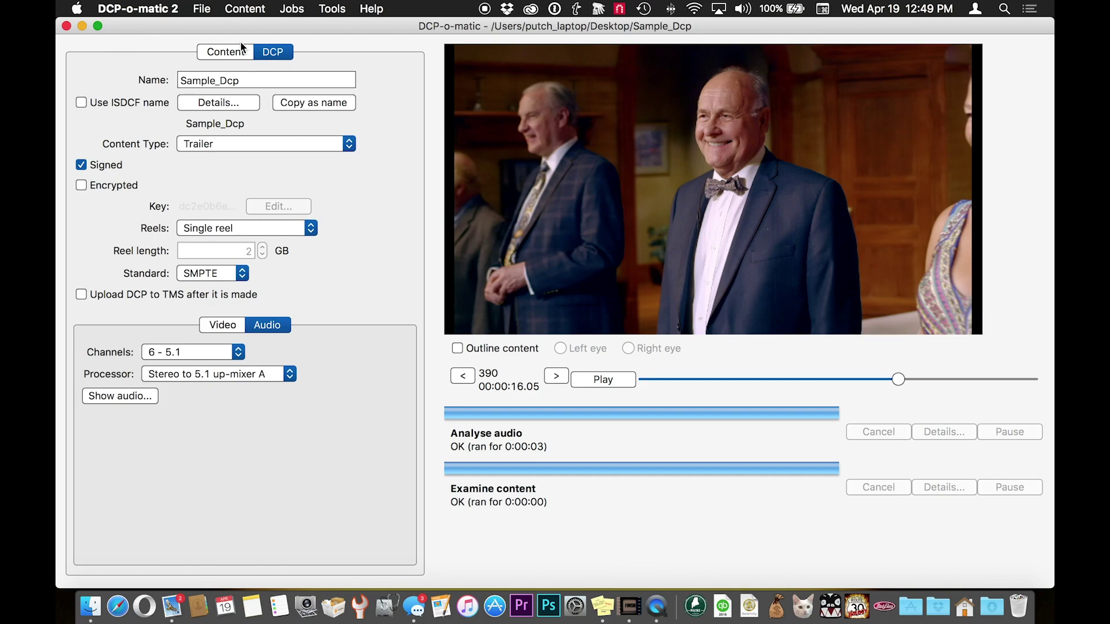
Step: Glance at the Content tab and the File menu's recent projects, then return to the DCP settings
click(223, 51)
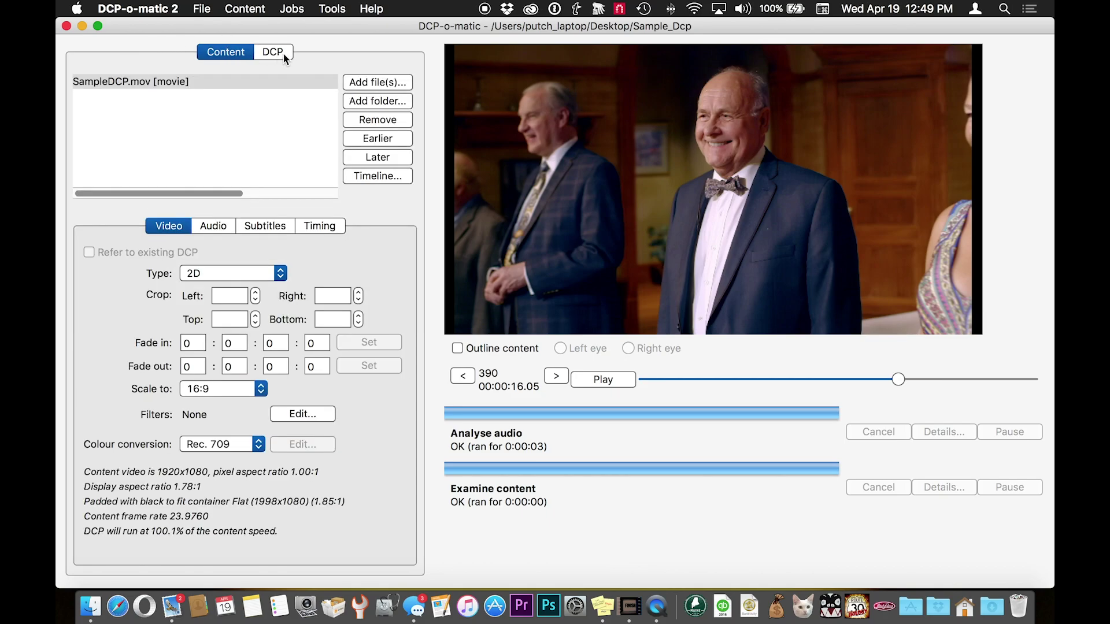
click(278, 52)
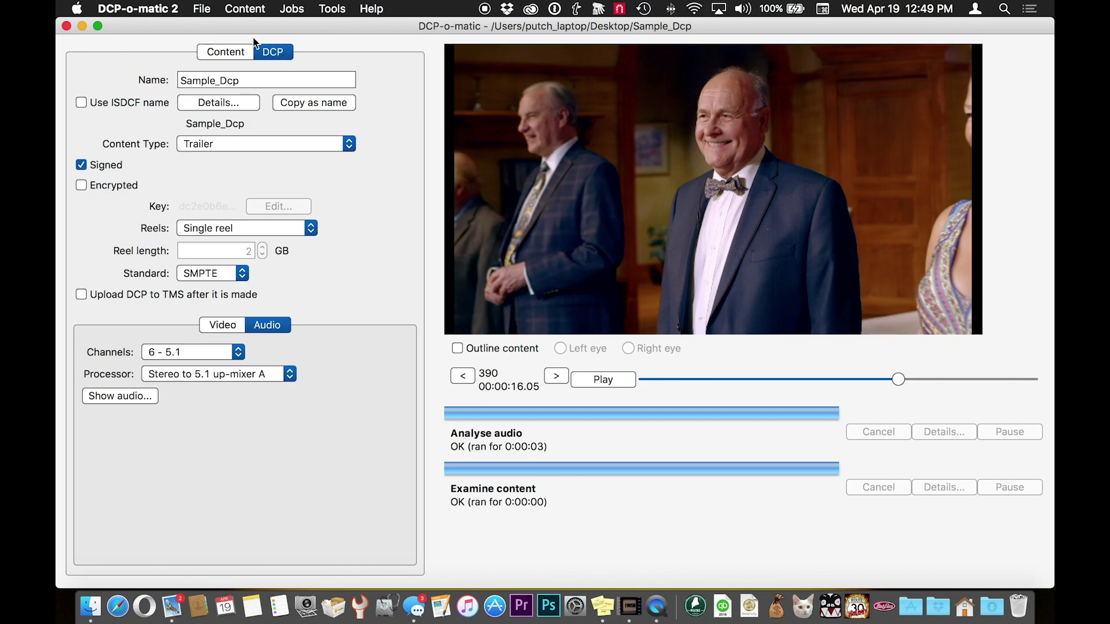
click(210, 10)
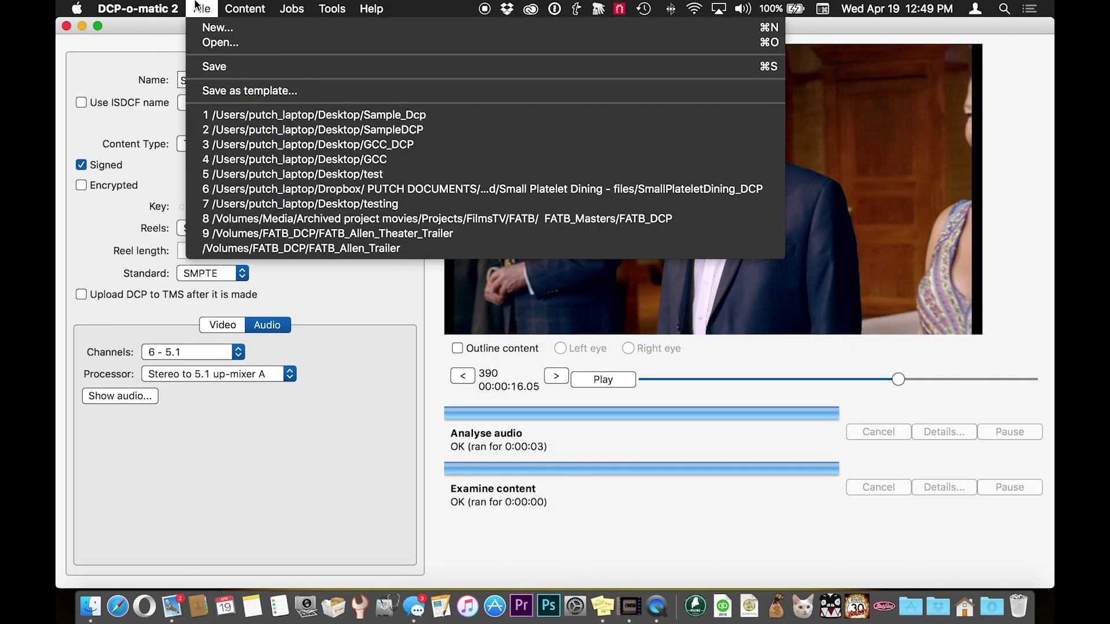
click(196, 7)
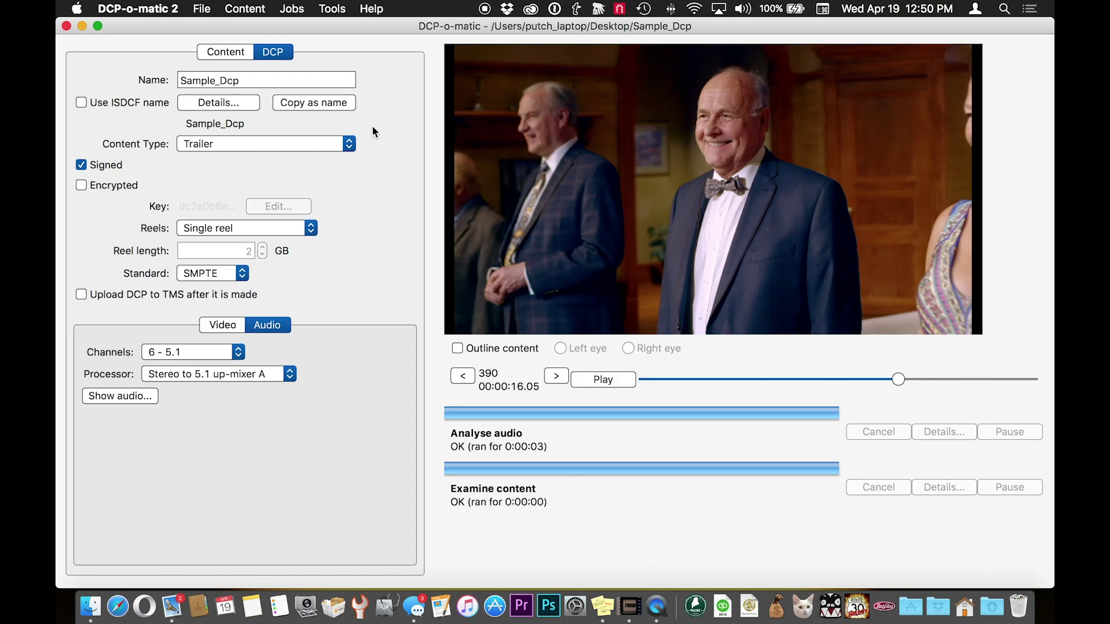
click(254, 7)
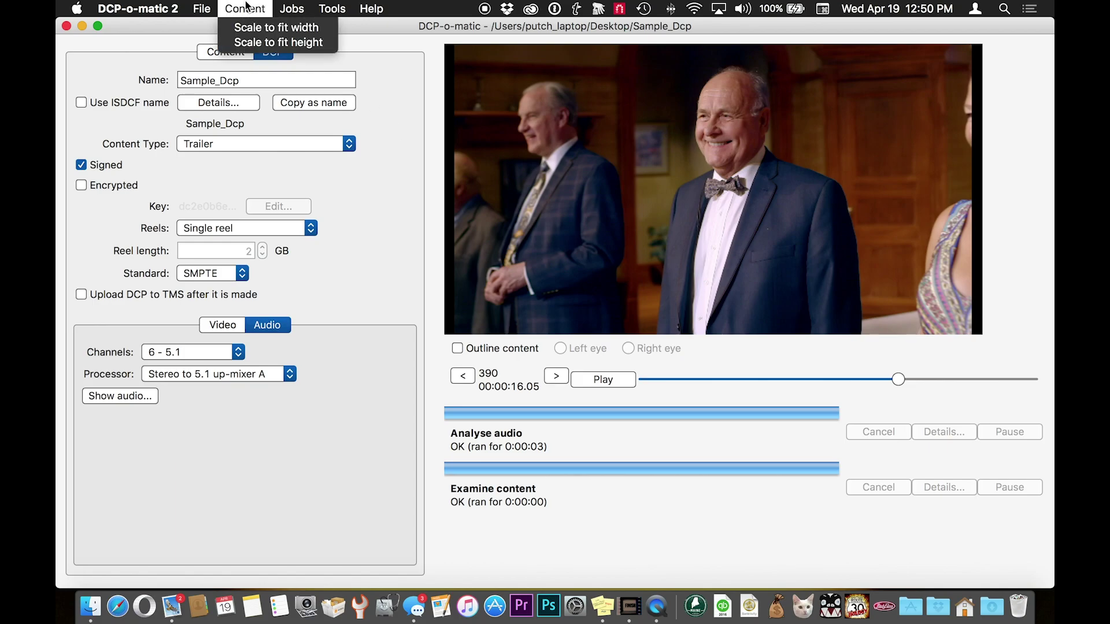
mouse_move(303, 7)
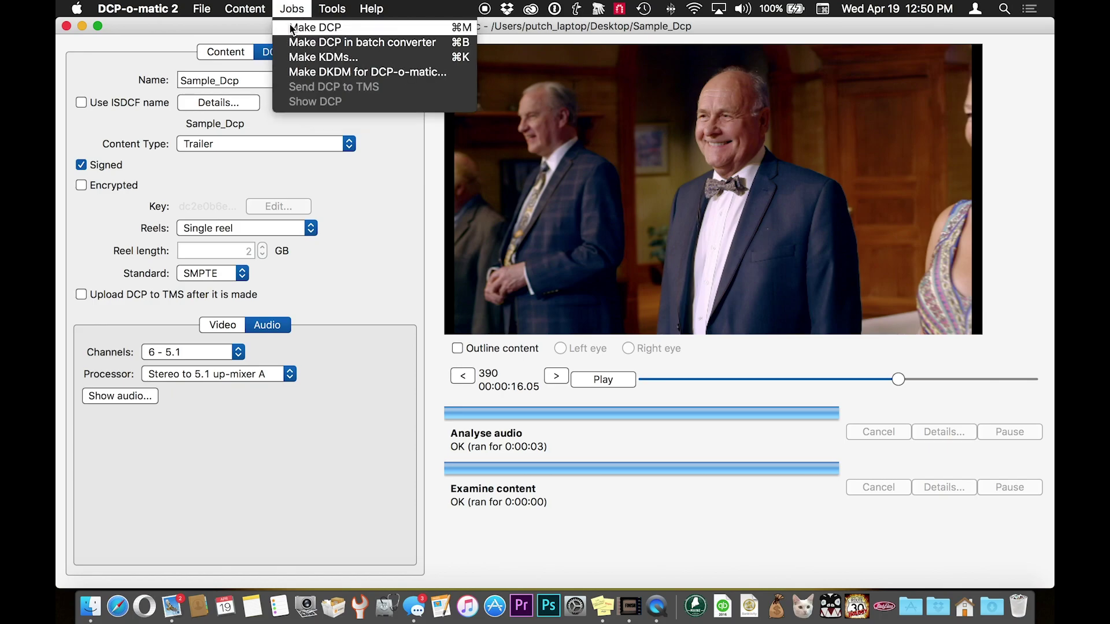
Step: Make the Sample_Dcp DCP from the Jobs menu, overriding the high audio level hint
click(291, 26)
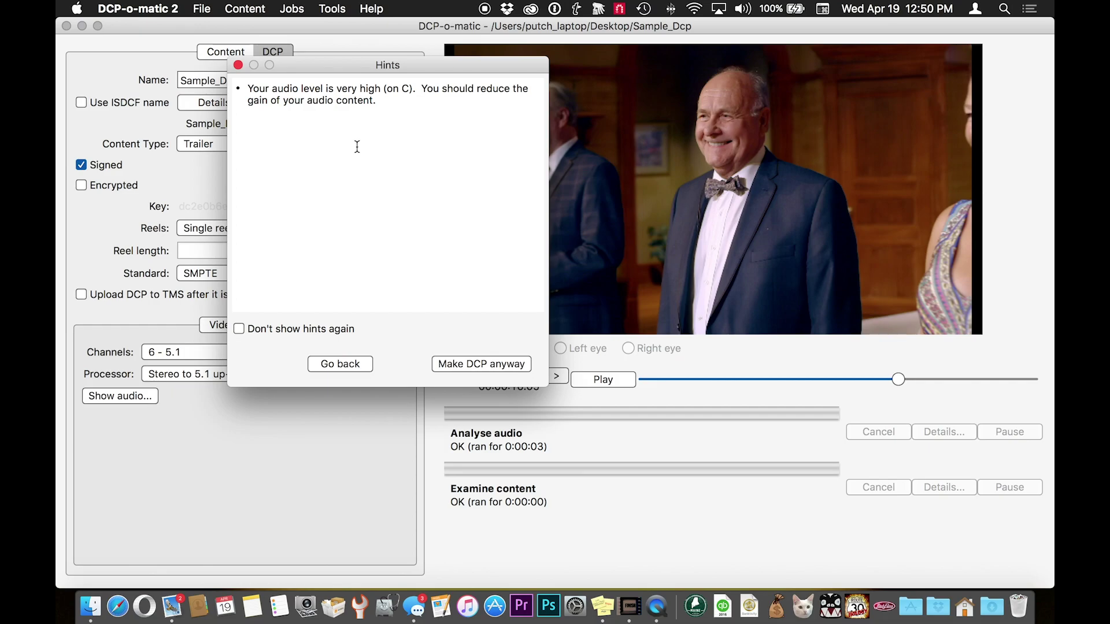
drag(360, 70, 322, 152)
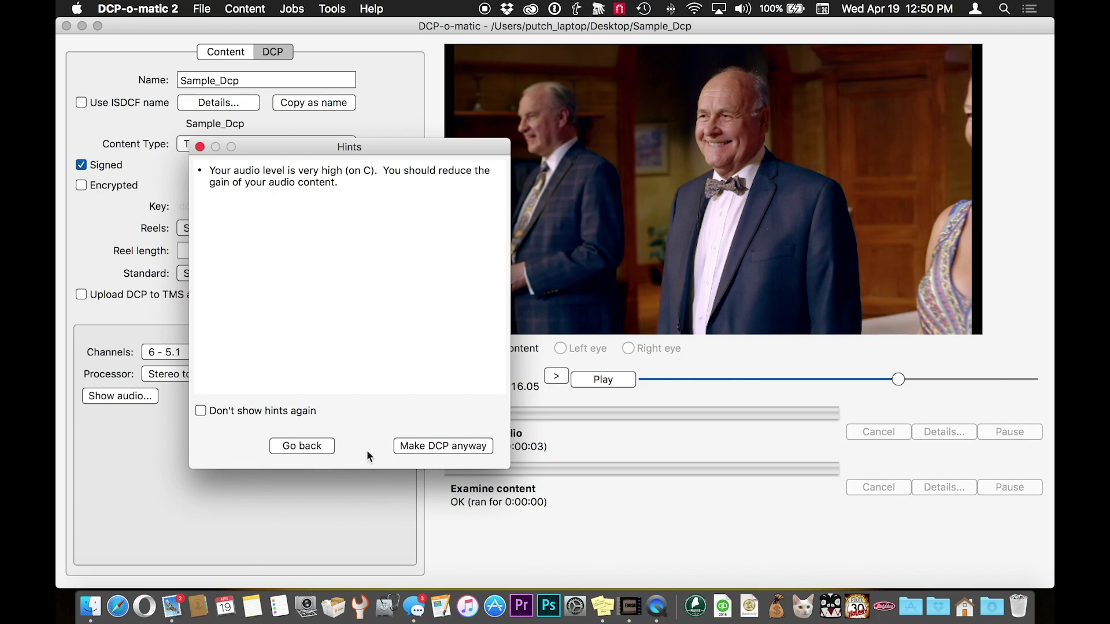
click(455, 446)
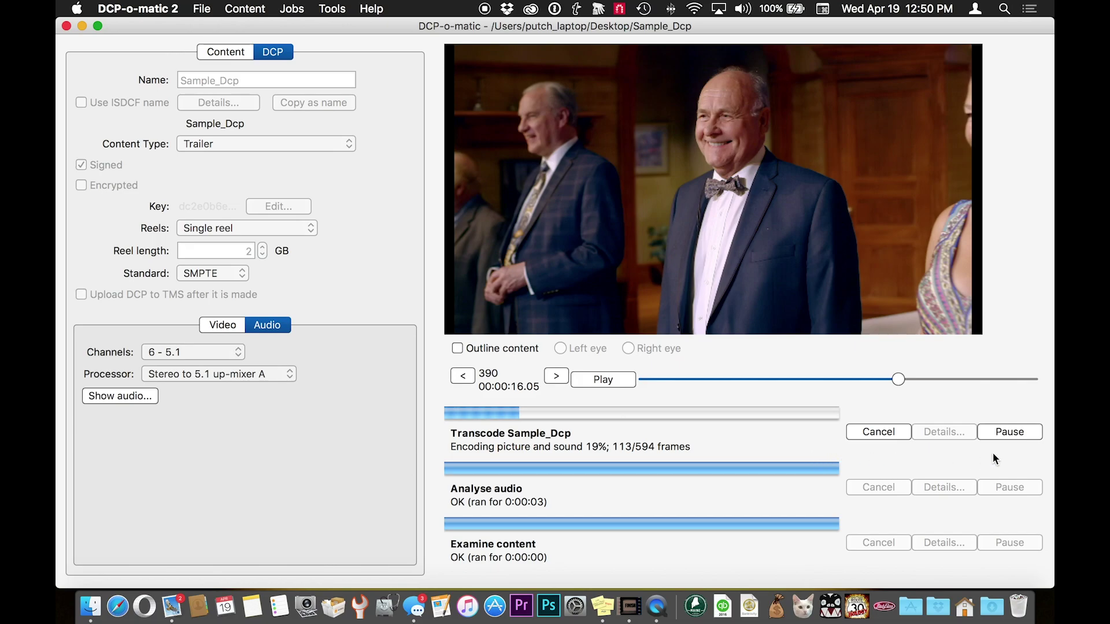
Step: Pause the Transcode Sample_Dcp job at 19% and hide DCP-o-matic with Cmd+H
click(992, 433)
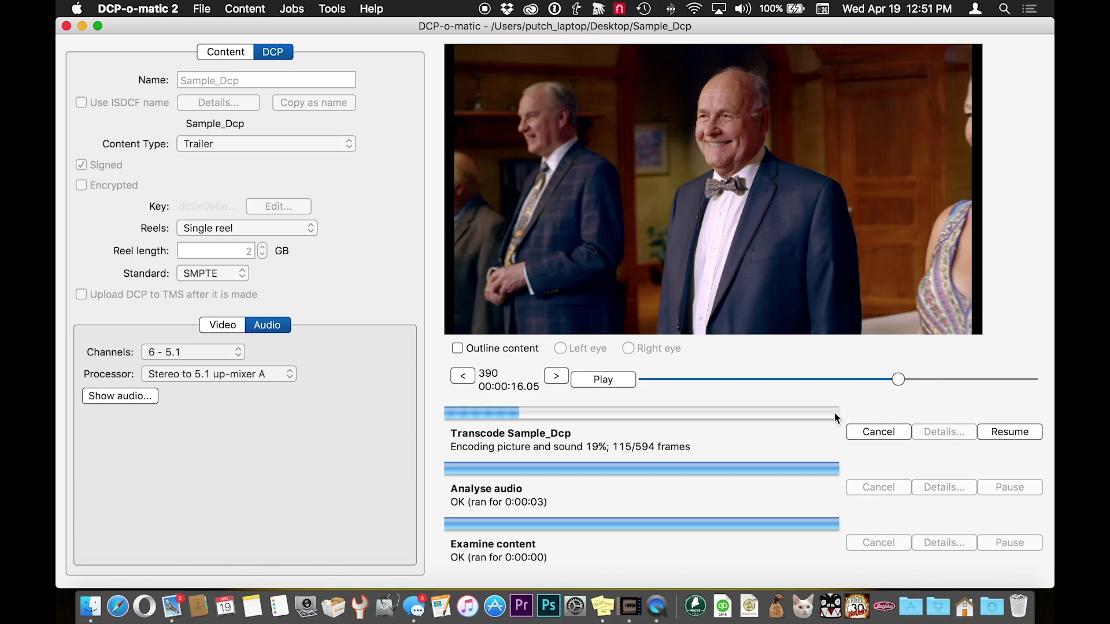
key(super+h)
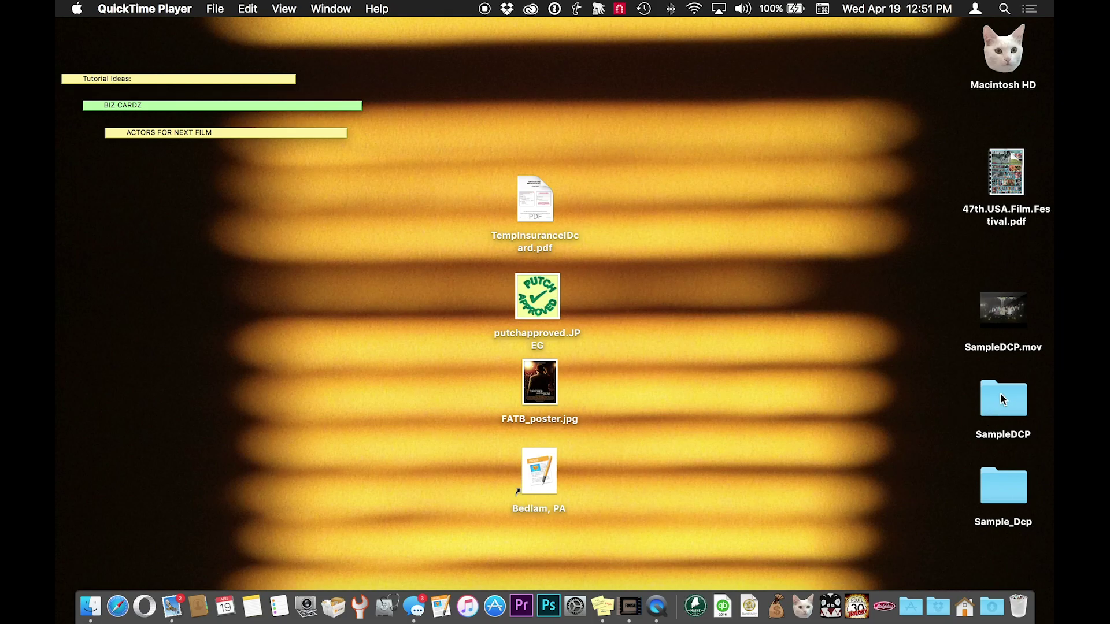
Step: Place SampleDCP mid-desktop and Sample_Dcp lower down, then open SampleDCP in a Finder window
drag(1000, 394, 765, 359)
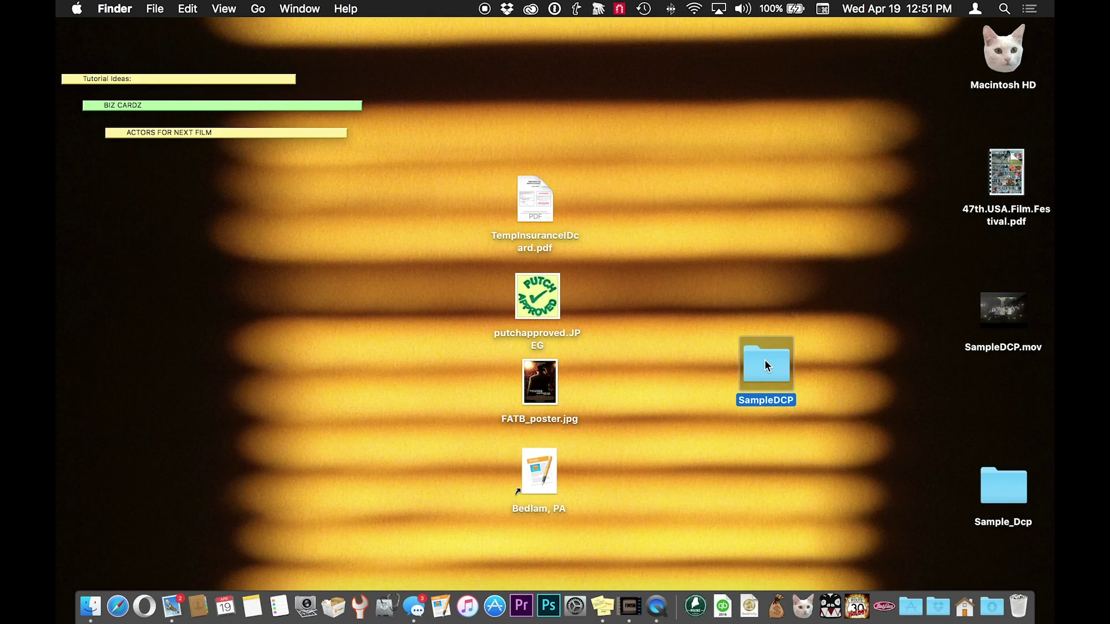
drag(999, 492, 1000, 508)
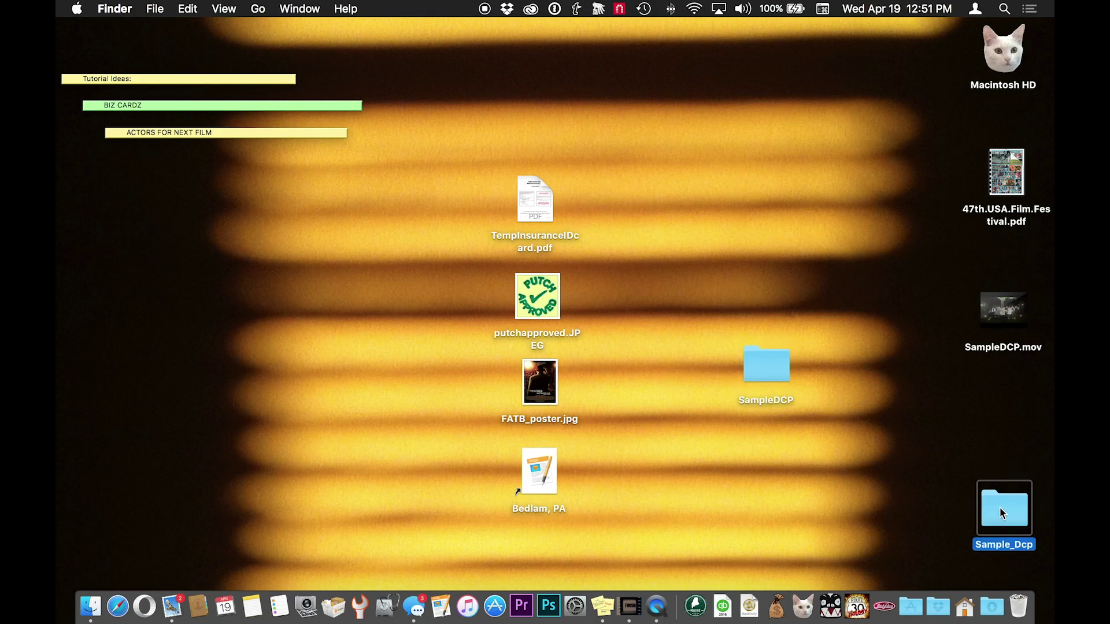
drag(773, 379, 737, 378)
click(794, 377)
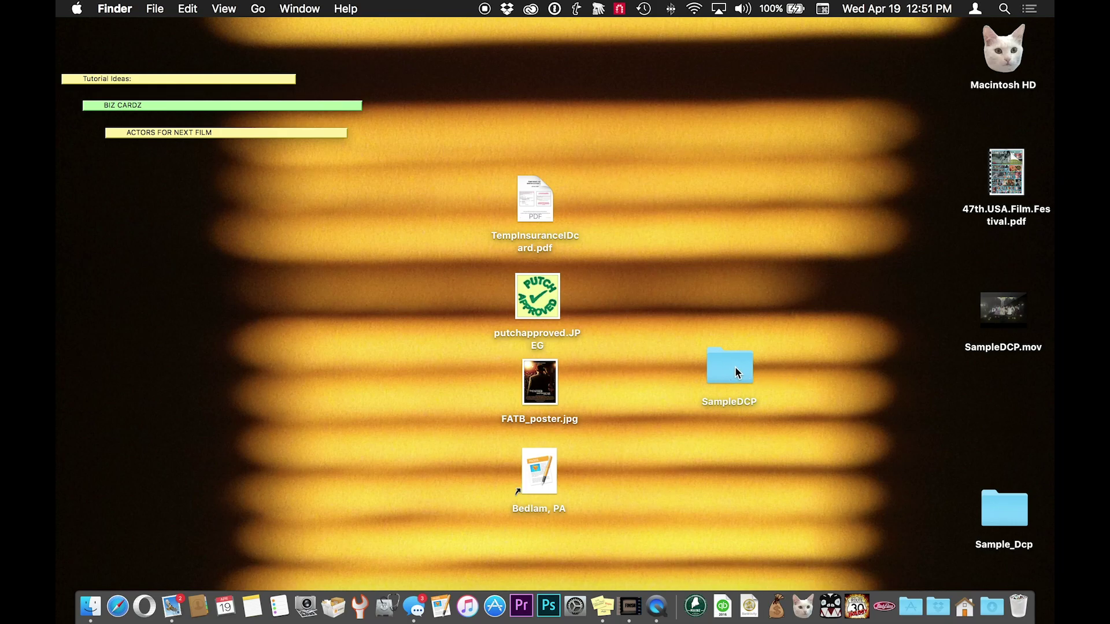
mouse_move(737, 372)
mouse_down()
mouse_move(777, 346)
mouse_move(766, 281)
mouse_move(736, 284)
mouse_up()
drag(684, 253, 740, 334)
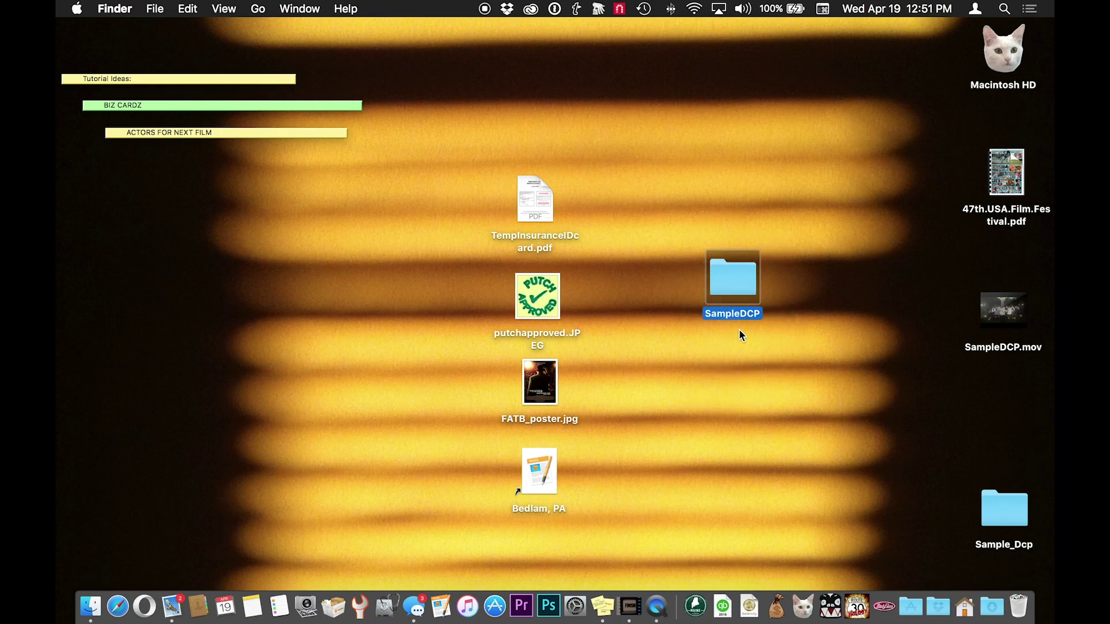
click(754, 332)
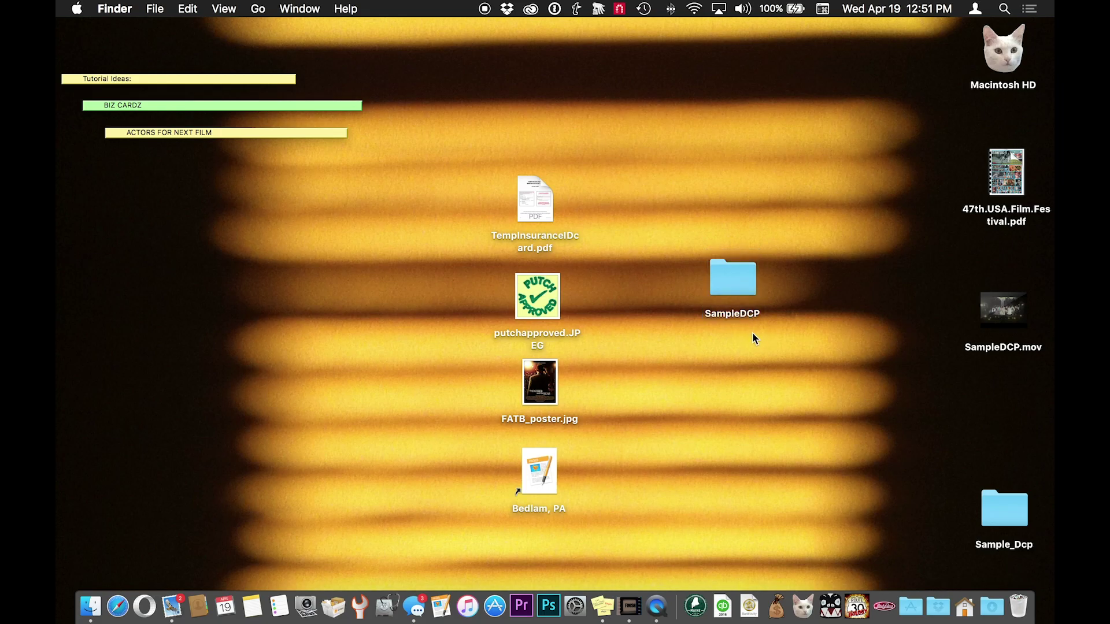
click(726, 281)
double_click(726, 281)
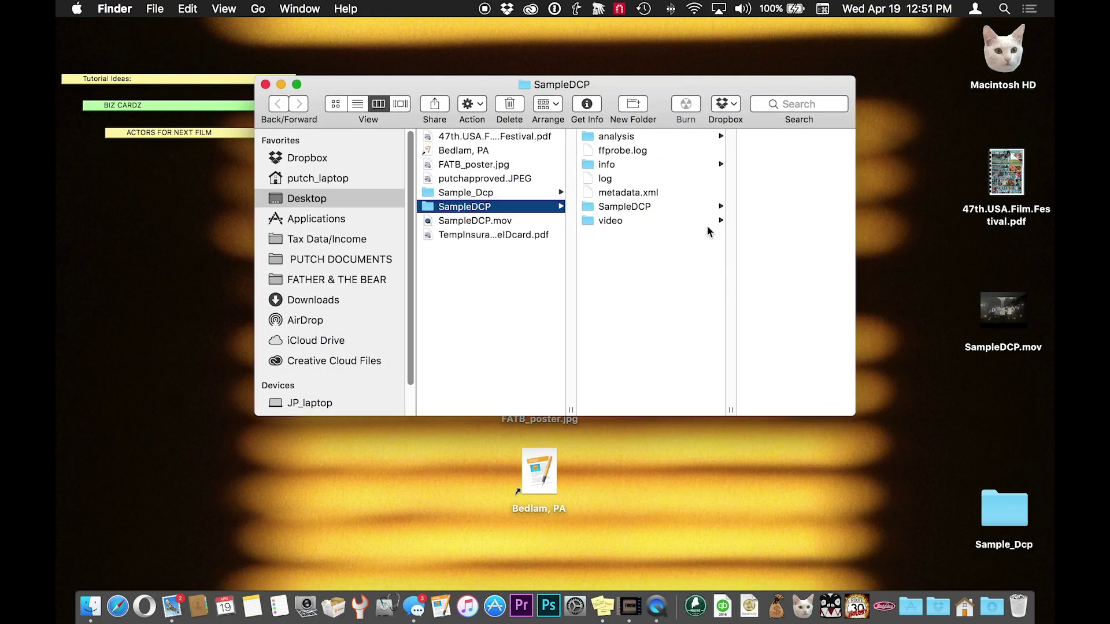
click(656, 149)
drag(657, 149, 658, 154)
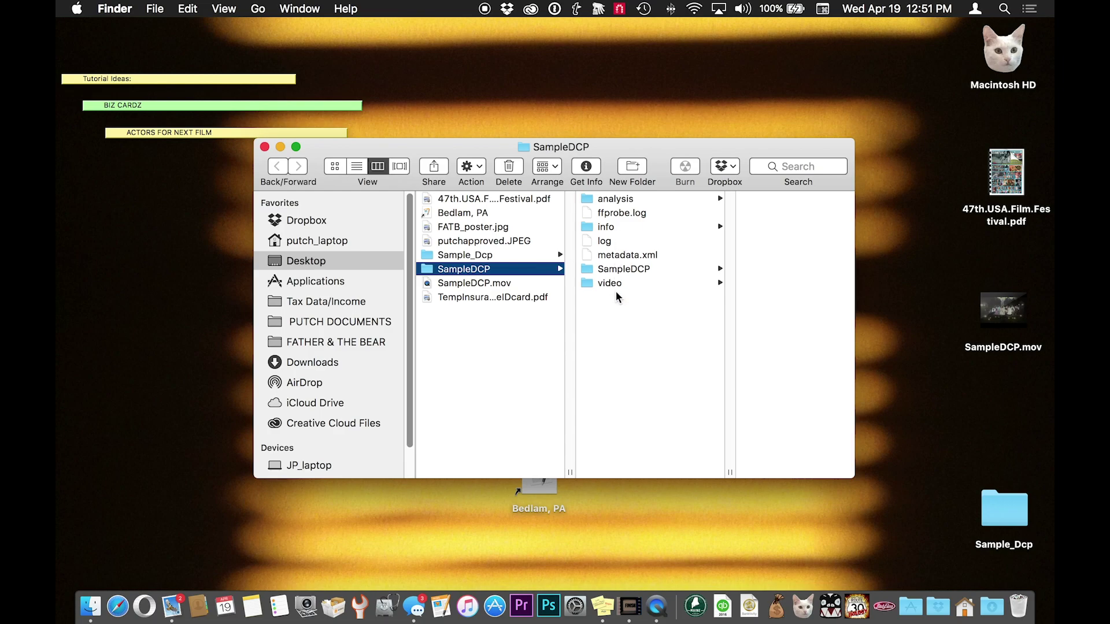
click(589, 274)
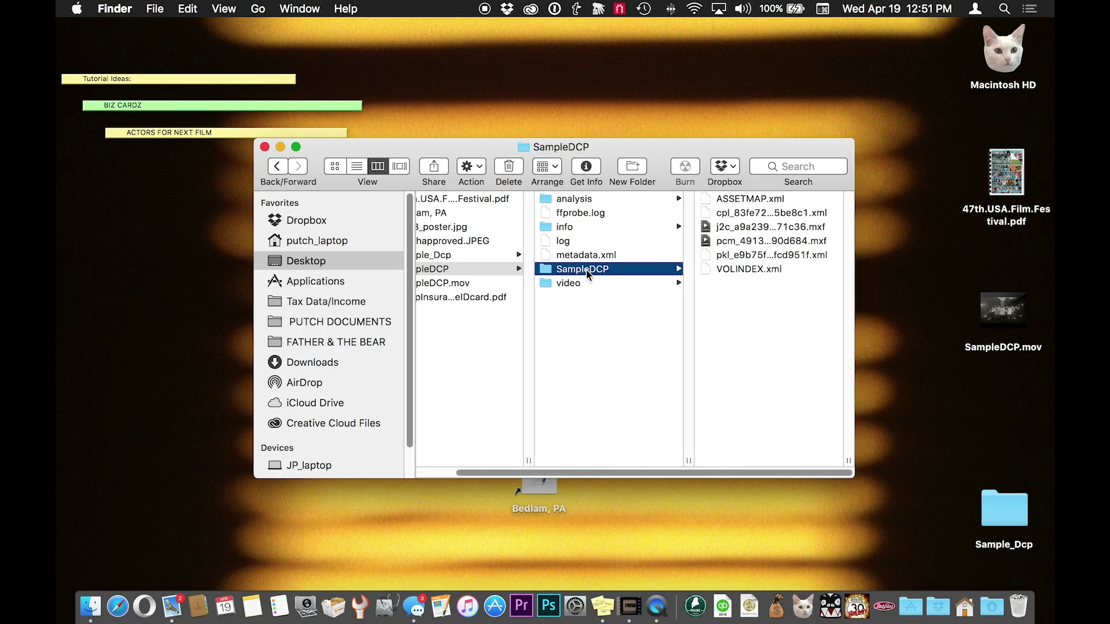
scroll(588, 287, left, 3)
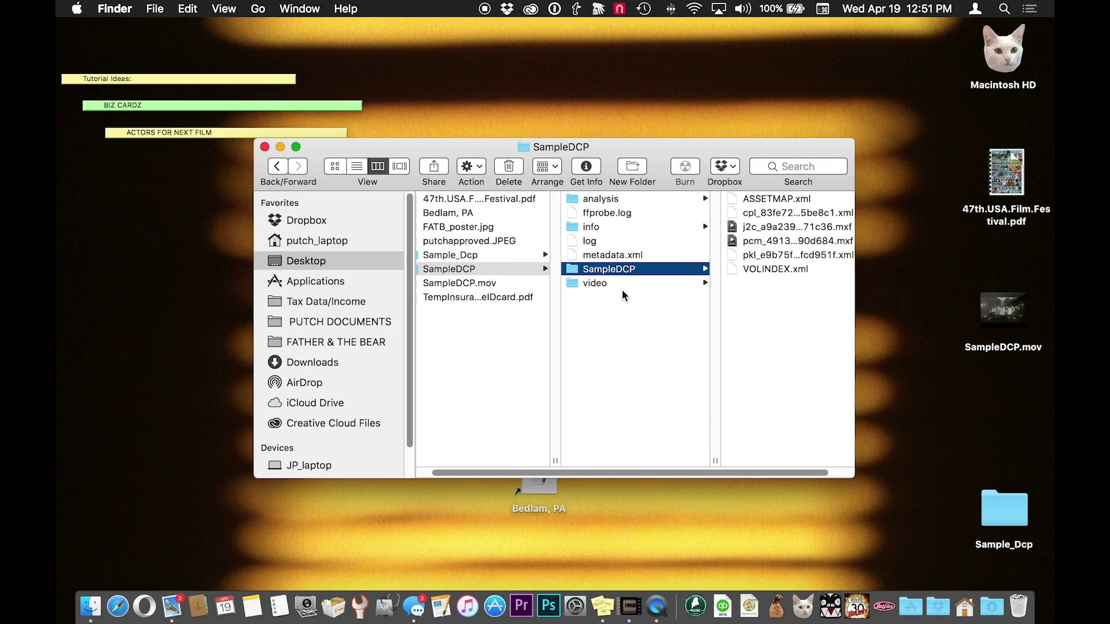
scroll(584, 287, right, 2)
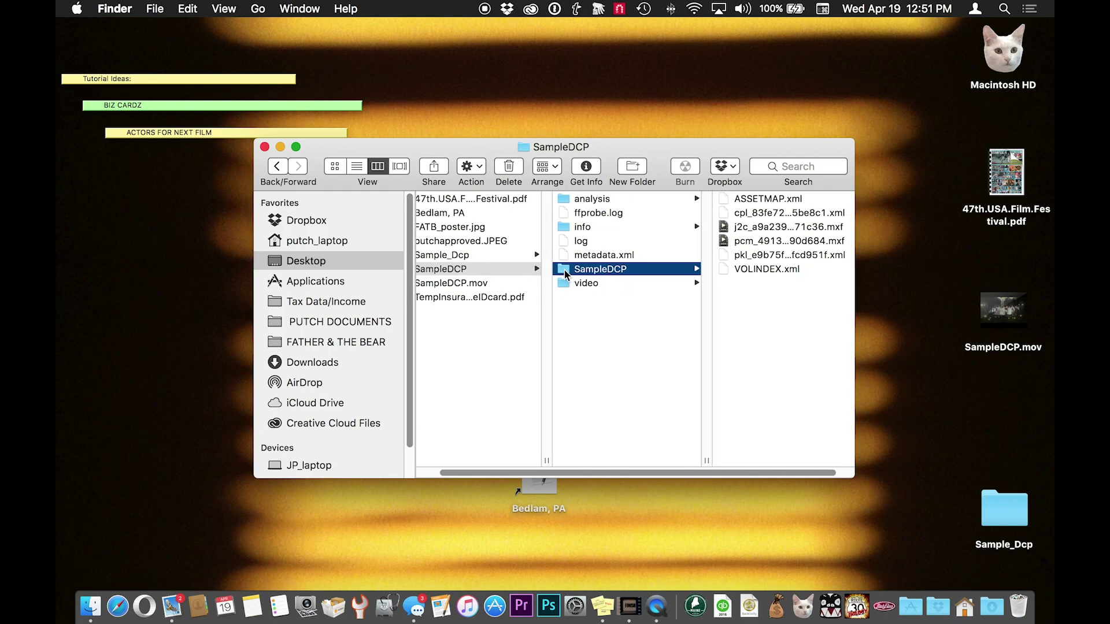
scroll(573, 266, right, 1)
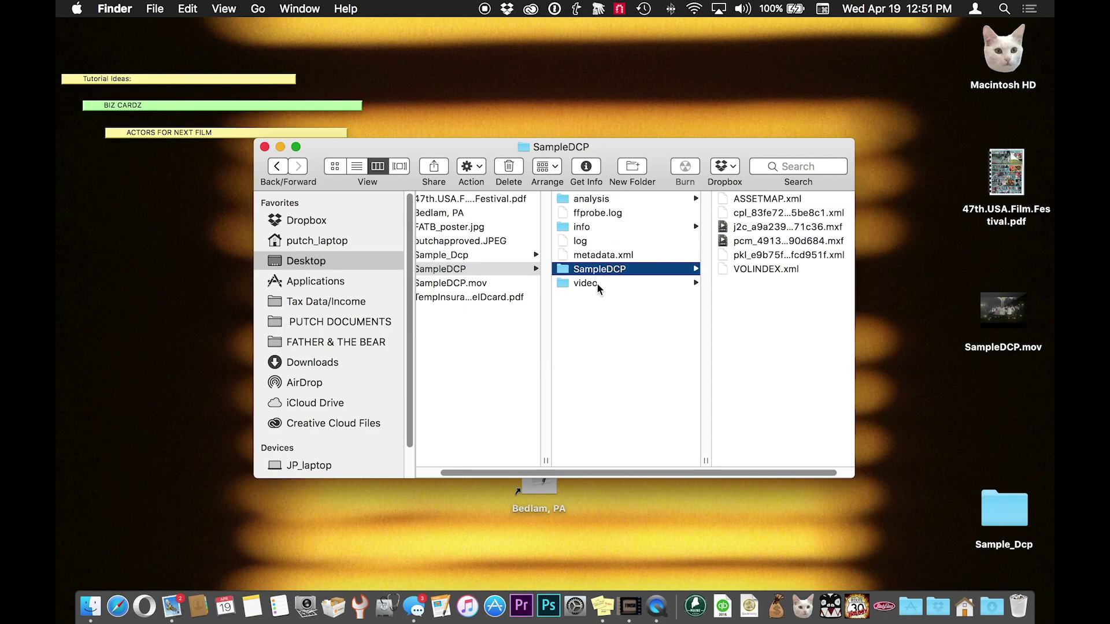
scroll(644, 307, left, 2)
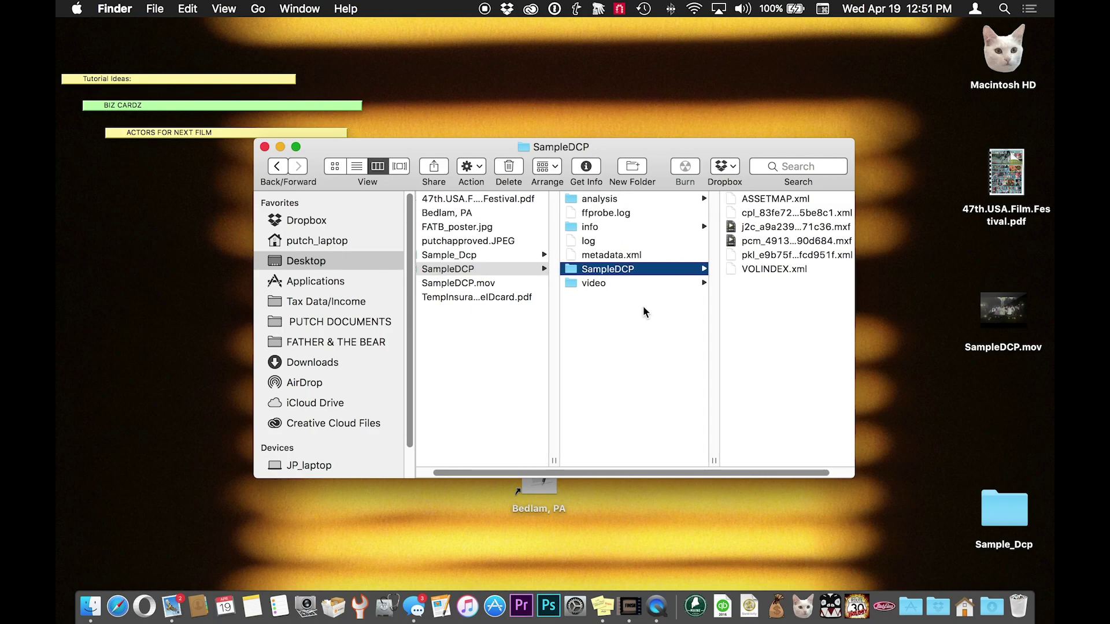
click(571, 269)
drag(571, 269, 694, 519)
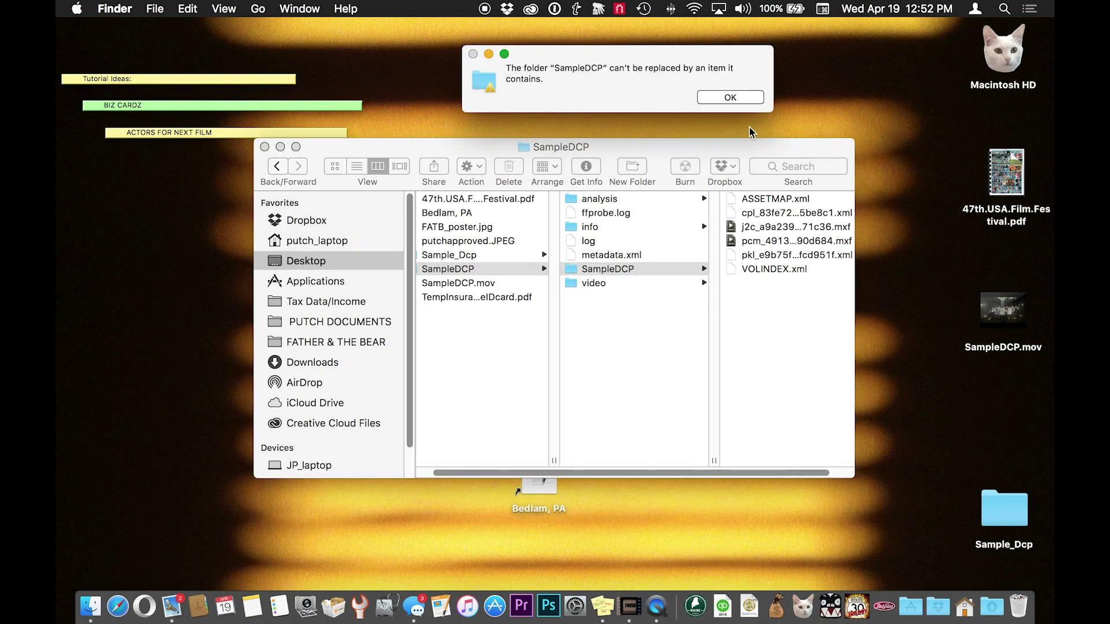
click(741, 96)
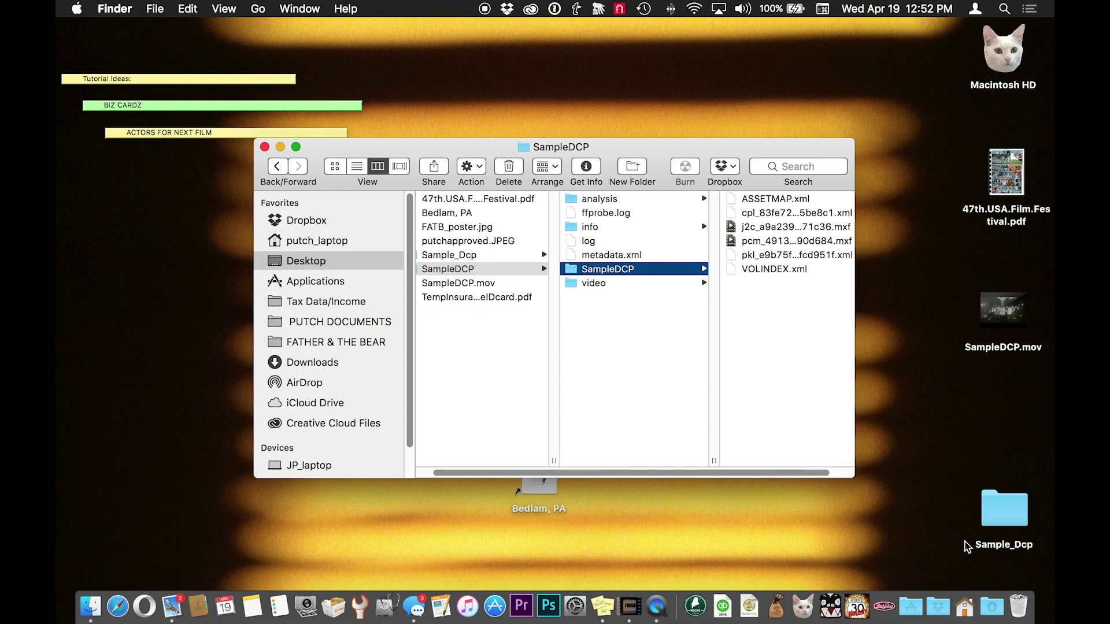
drag(650, 149, 691, 144)
Step: Rename the outer SampleDCP folder by adding a leading space
click(490, 266)
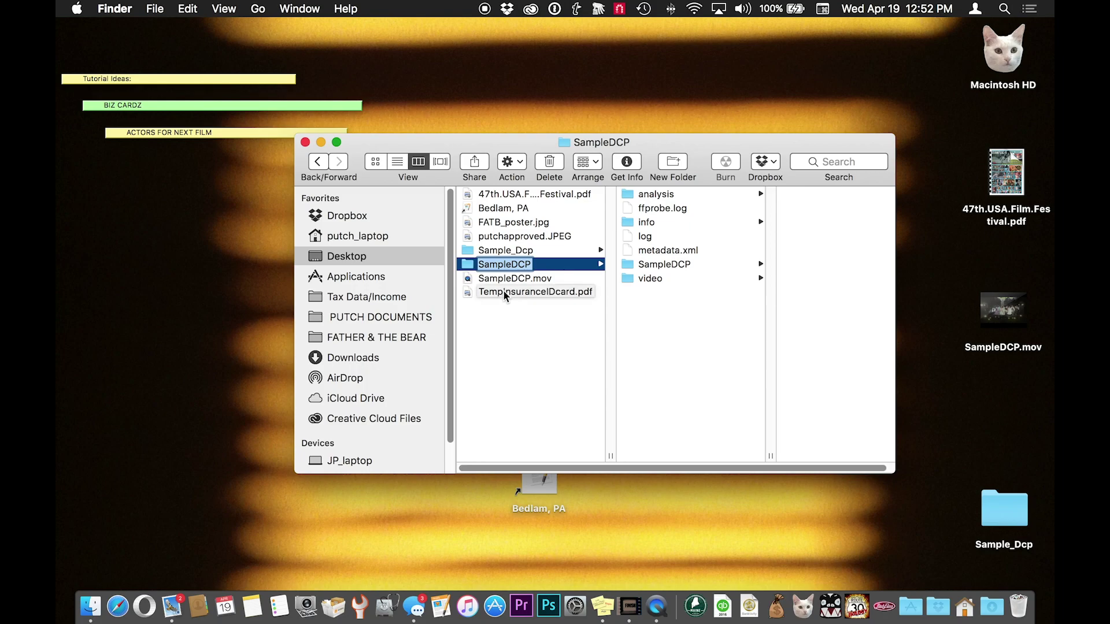
key(Left)
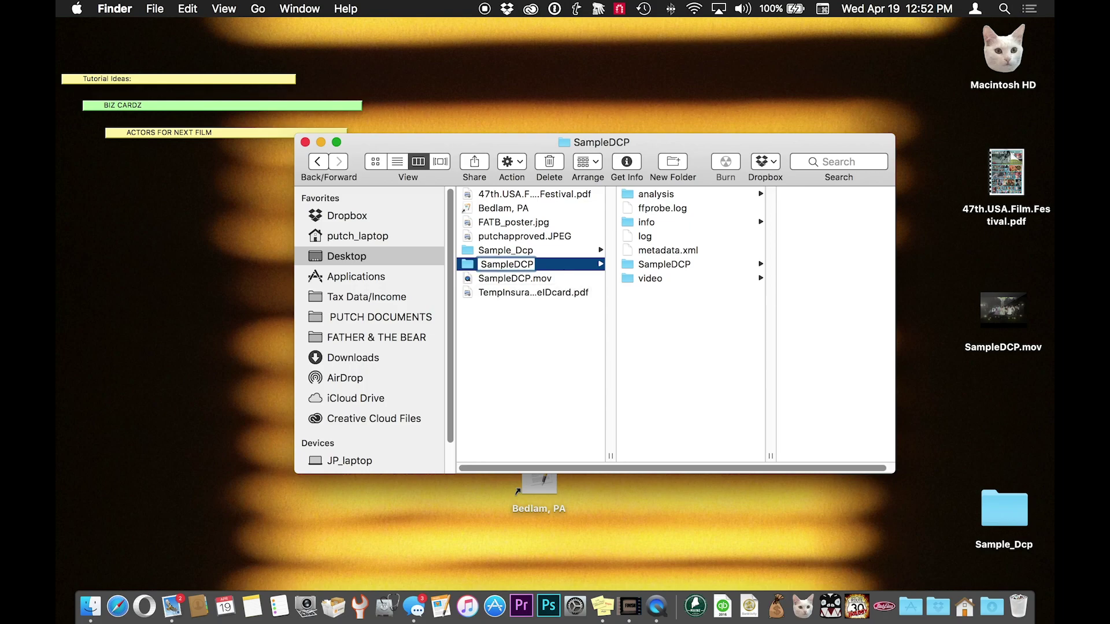
key(Return)
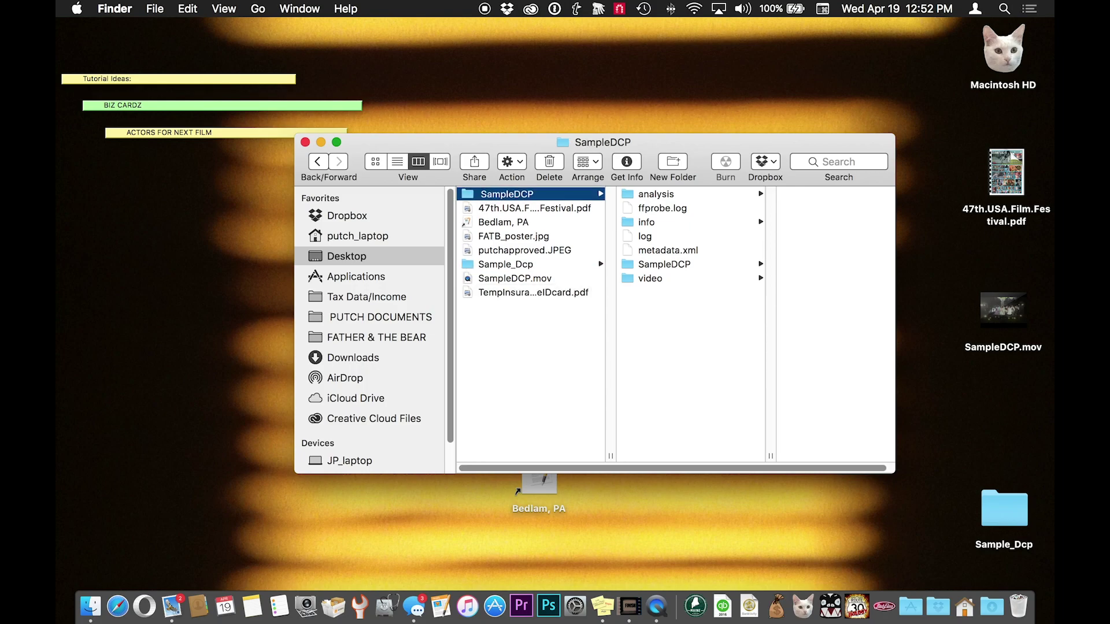
Step: Widen the window to show full names, then drag the inner SampleDCP folder onto the desktop
click(629, 263)
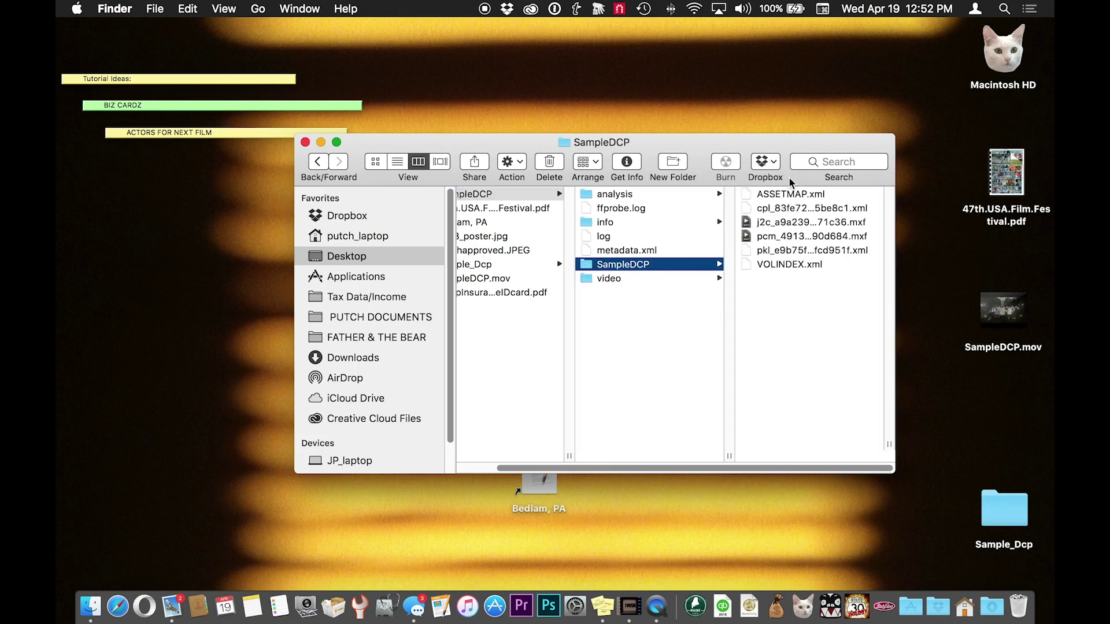
drag(894, 444, 1006, 443)
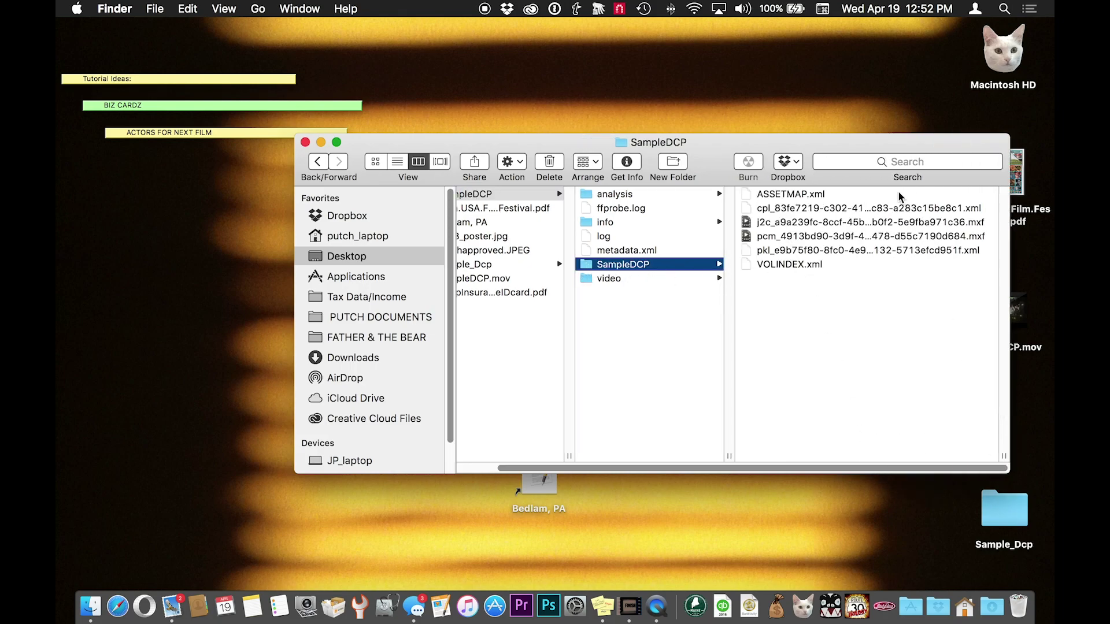
drag(873, 143, 707, 132)
drag(838, 444, 727, 306)
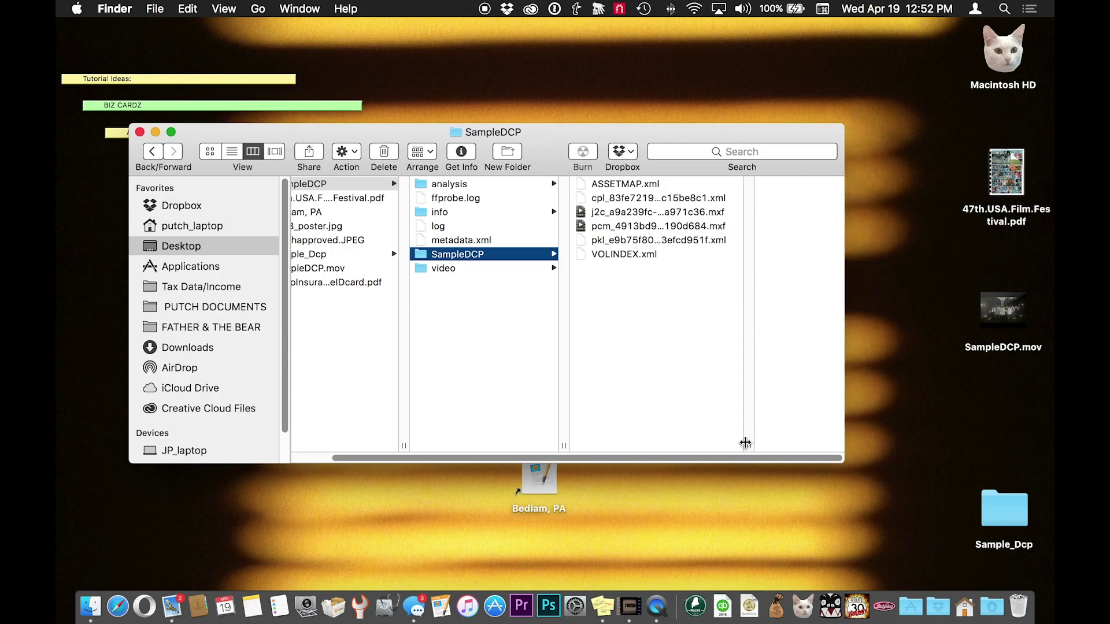
double_click(748, 445)
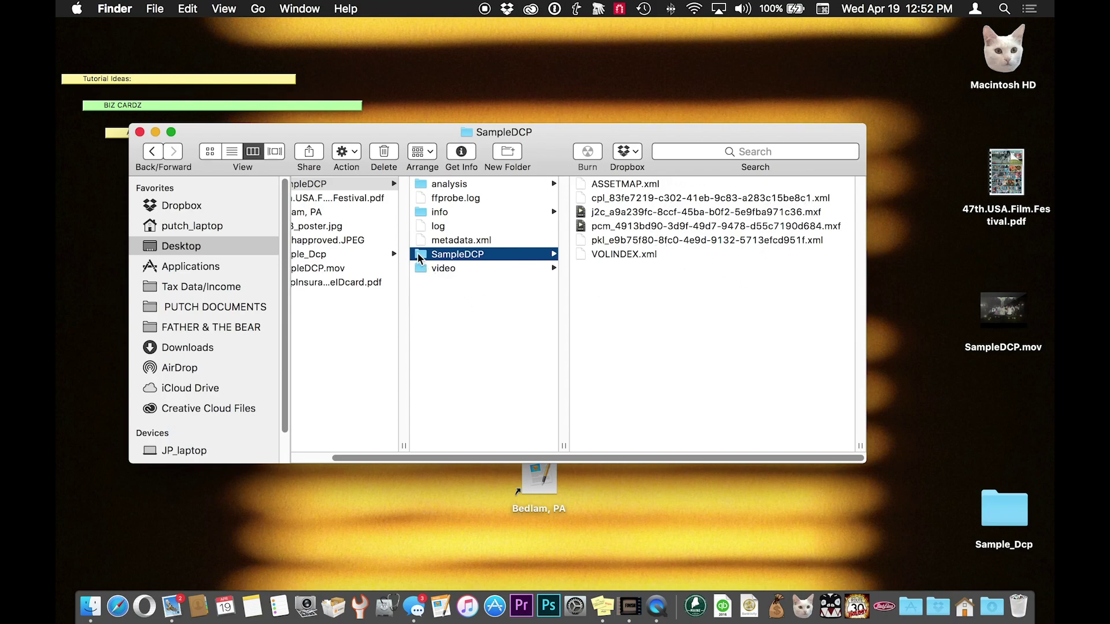
drag(419, 259, 709, 512)
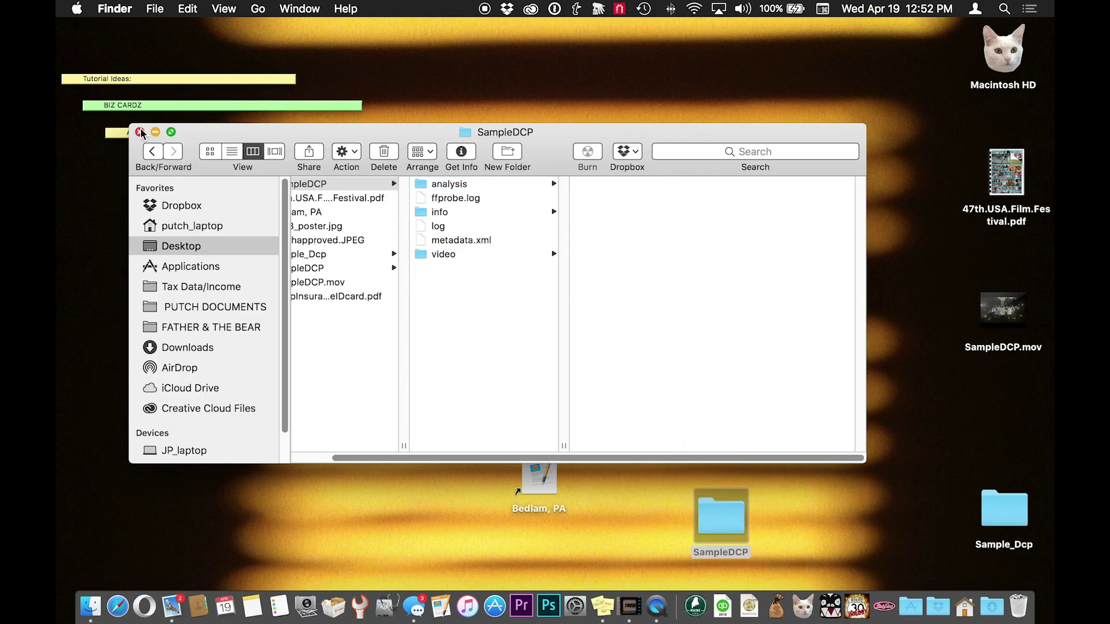
Step: Trash the emptied outer project folder and the old Sample_Dcp folder
scroll(501, 238, left, 3)
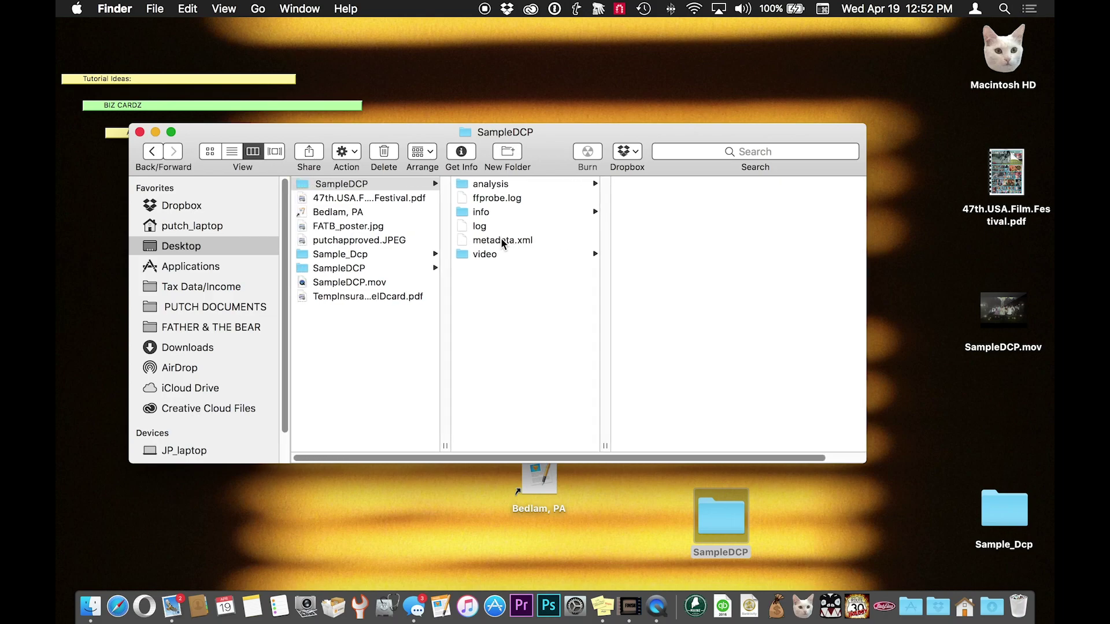
click(300, 184)
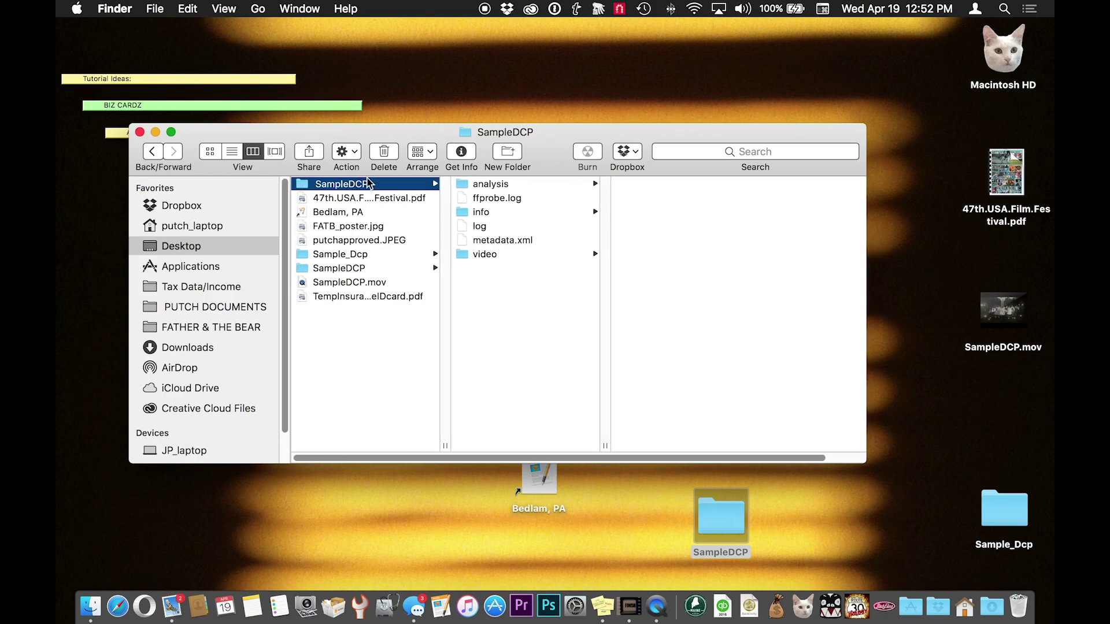
click(384, 152)
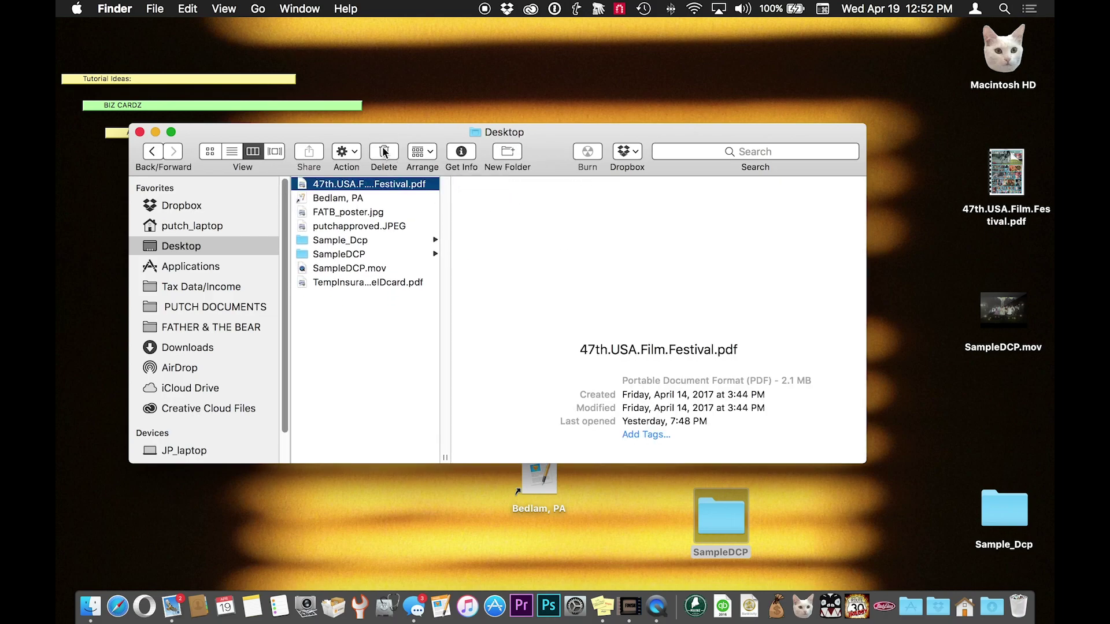
click(364, 240)
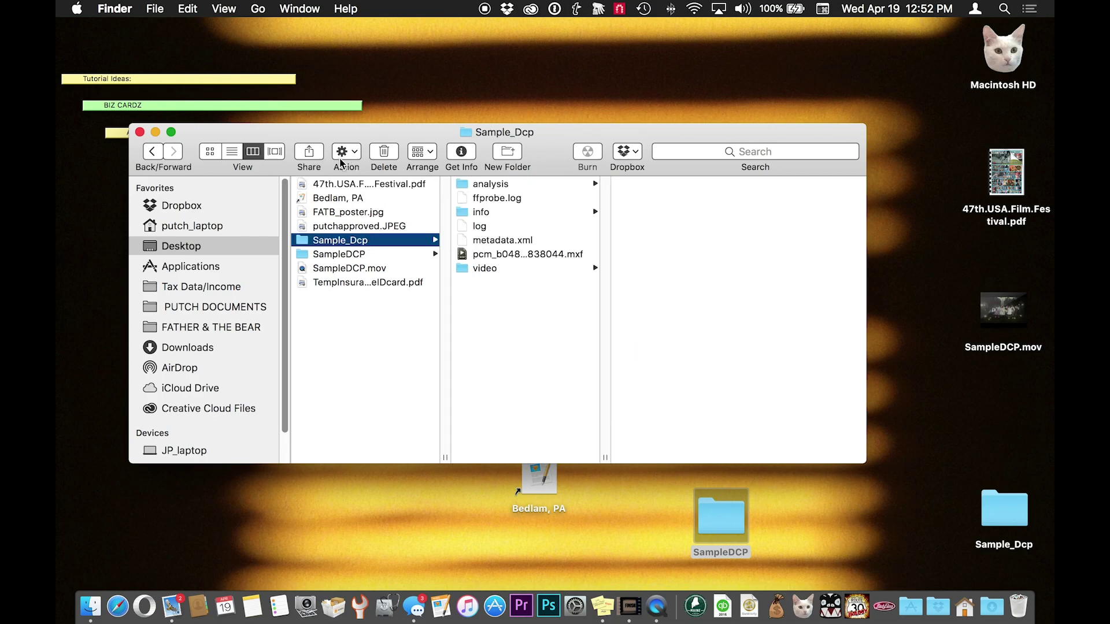
click(383, 152)
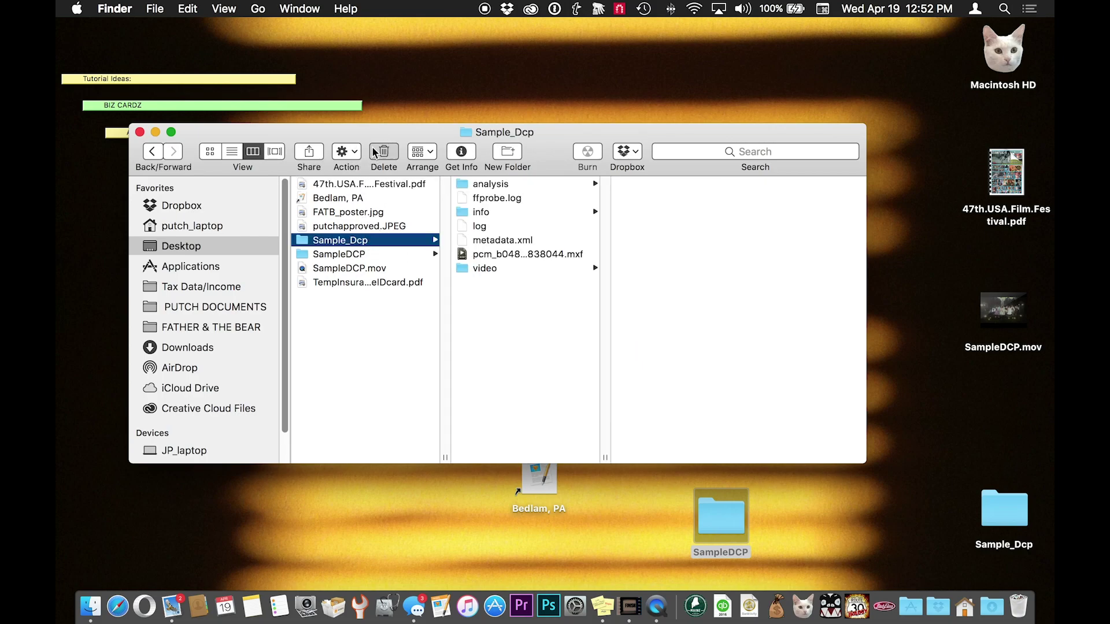
Step: Close the Finder window and move the SampleDCP folder to the upper desktop
click(140, 132)
drag(727, 525, 751, 102)
click(782, 256)
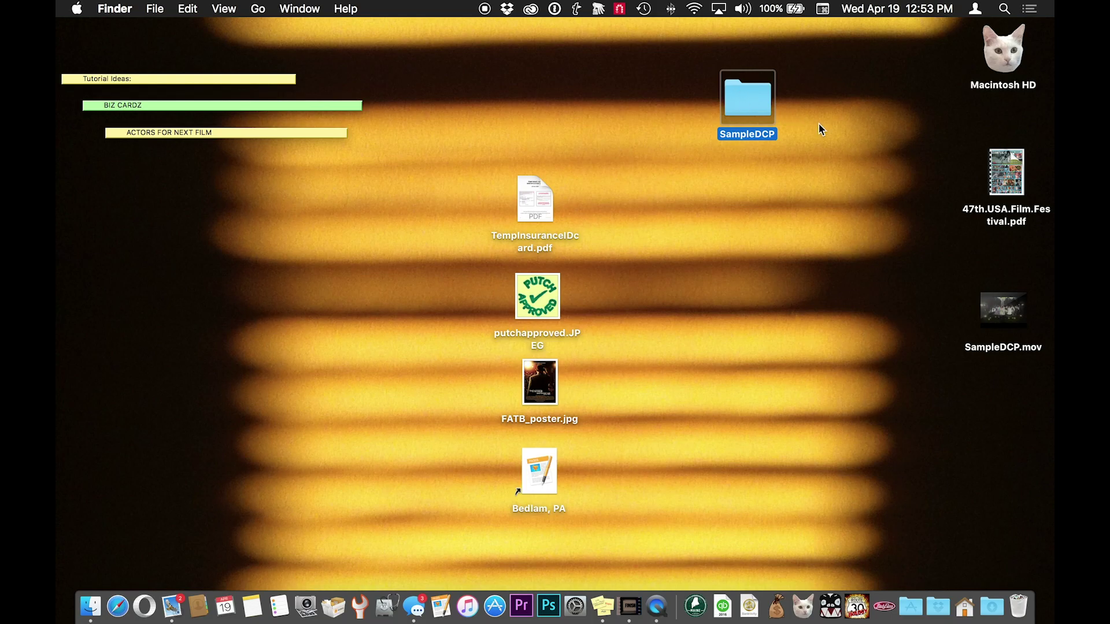
Step: Shift the SampleDCP folder lower on the desktop and launch System Preferences from the Dock
drag(733, 99, 766, 288)
click(842, 179)
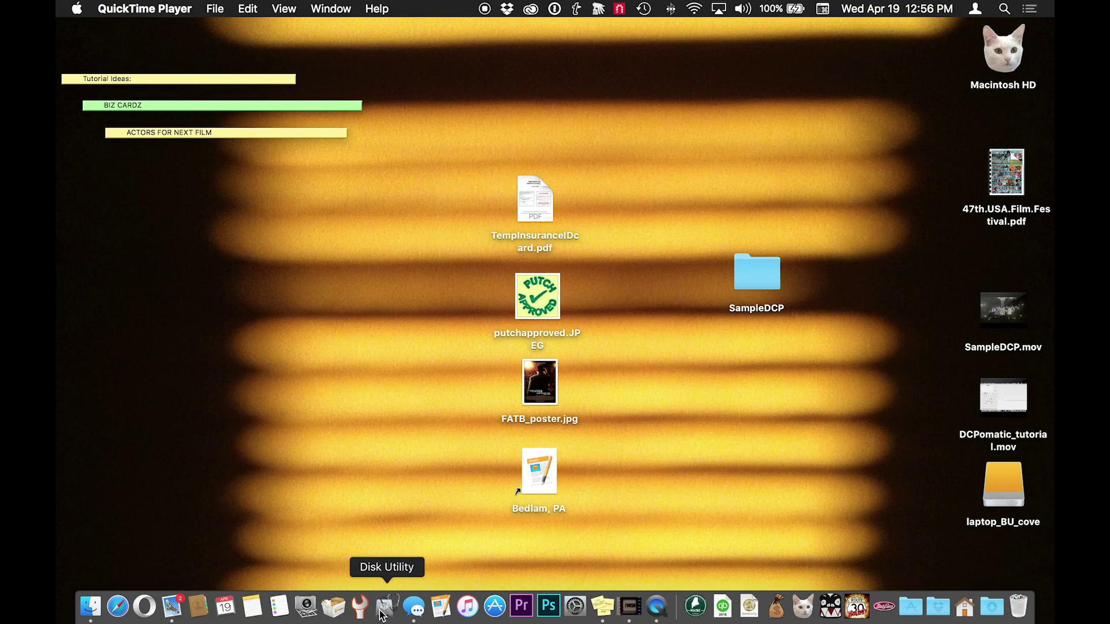
click(570, 605)
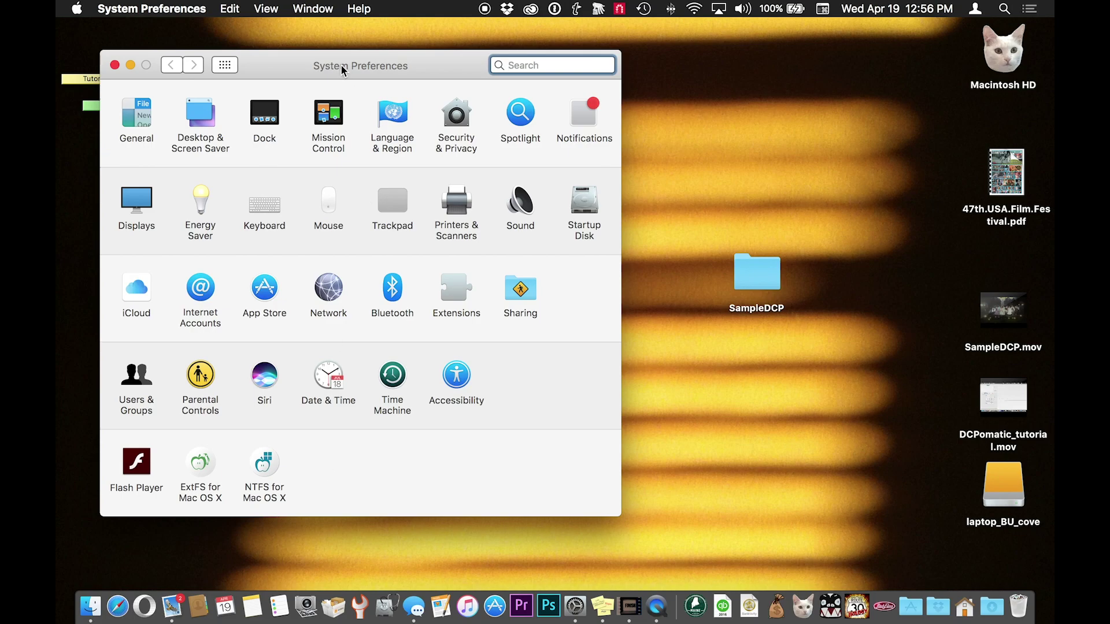
Step: Show the laptop_BU_cove volume details on the Volumes tab of the NTFS for Mac pane
drag(342, 65, 453, 53)
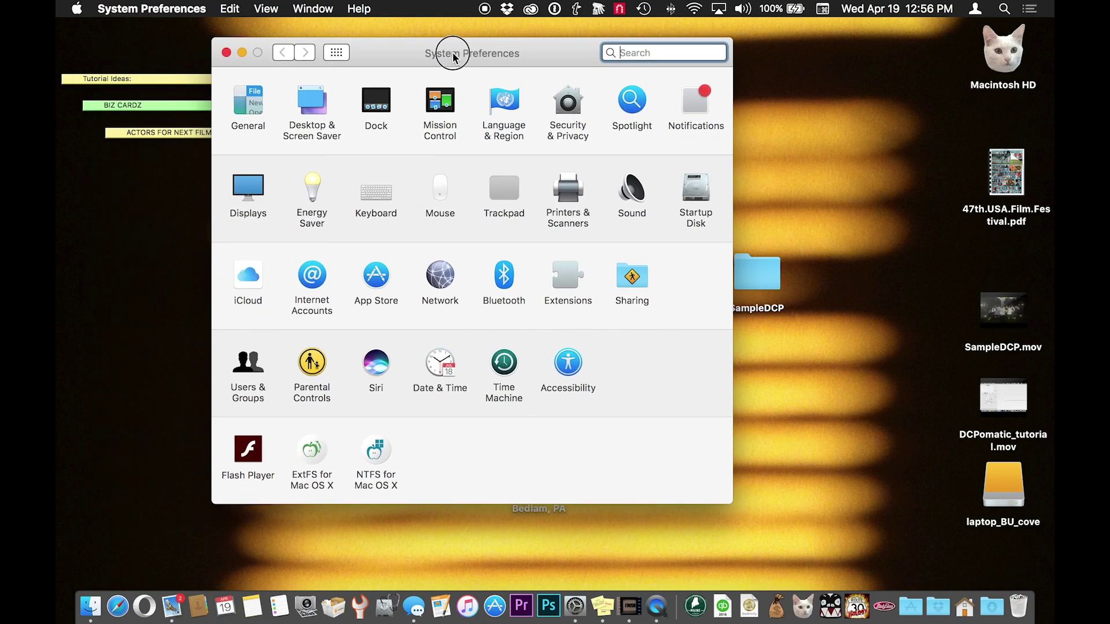
click(377, 456)
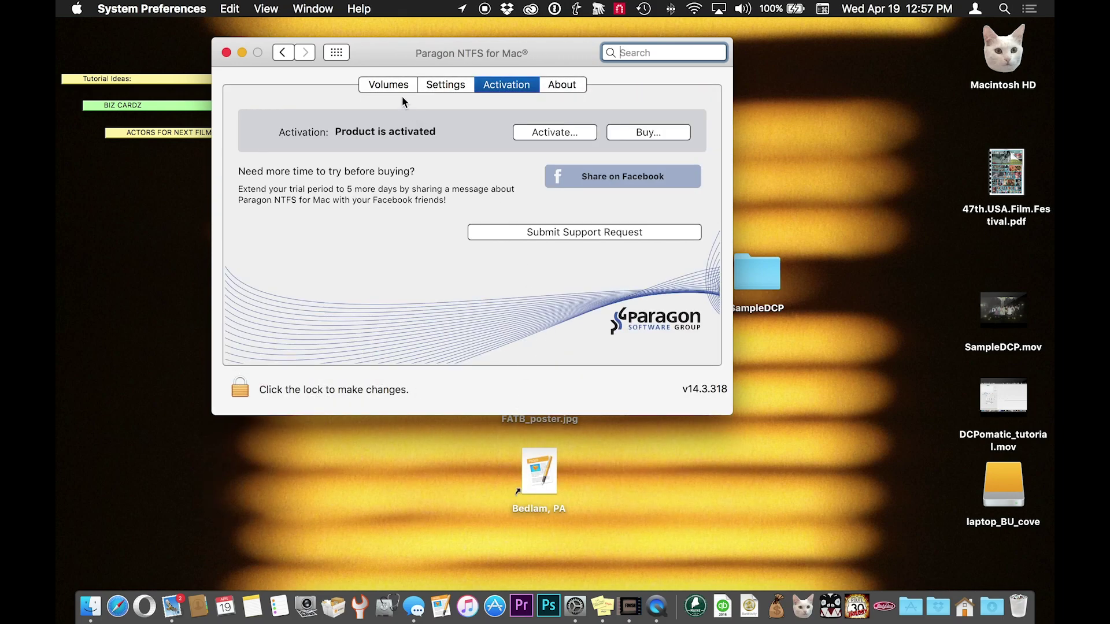
click(395, 87)
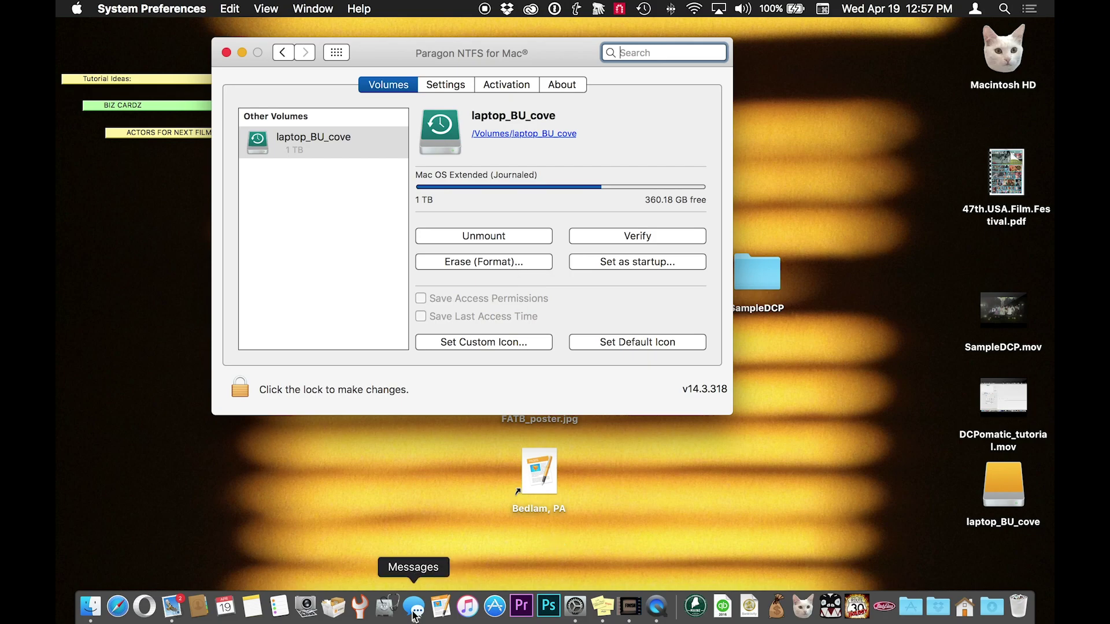
Step: Launch Disk Utility and select the Seagate Ultra Slim PL Media external disk
click(381, 609)
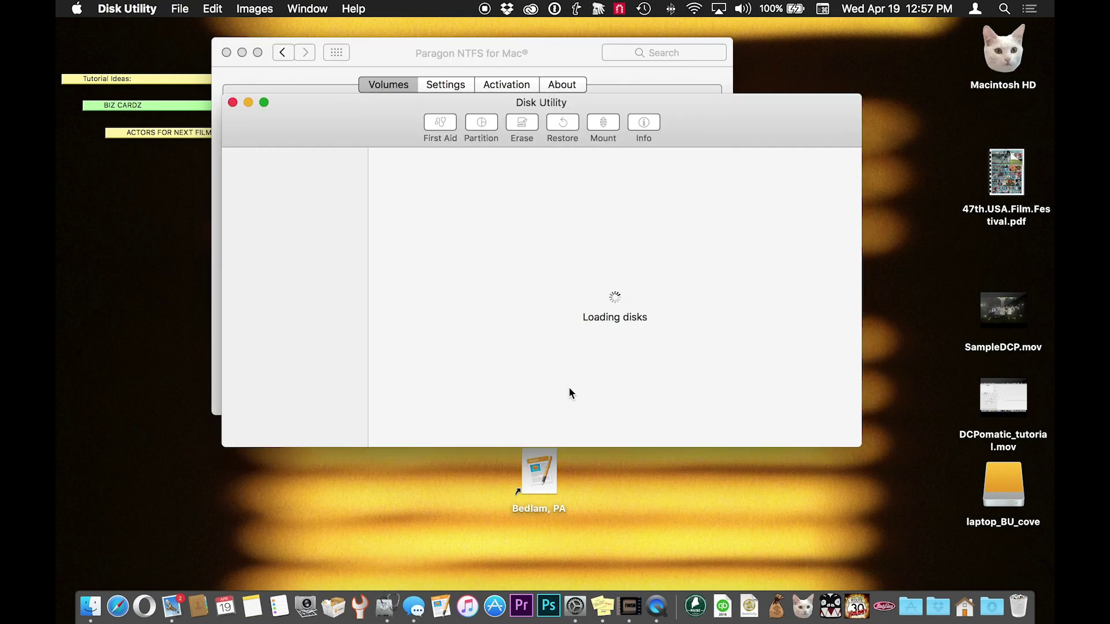
click(348, 184)
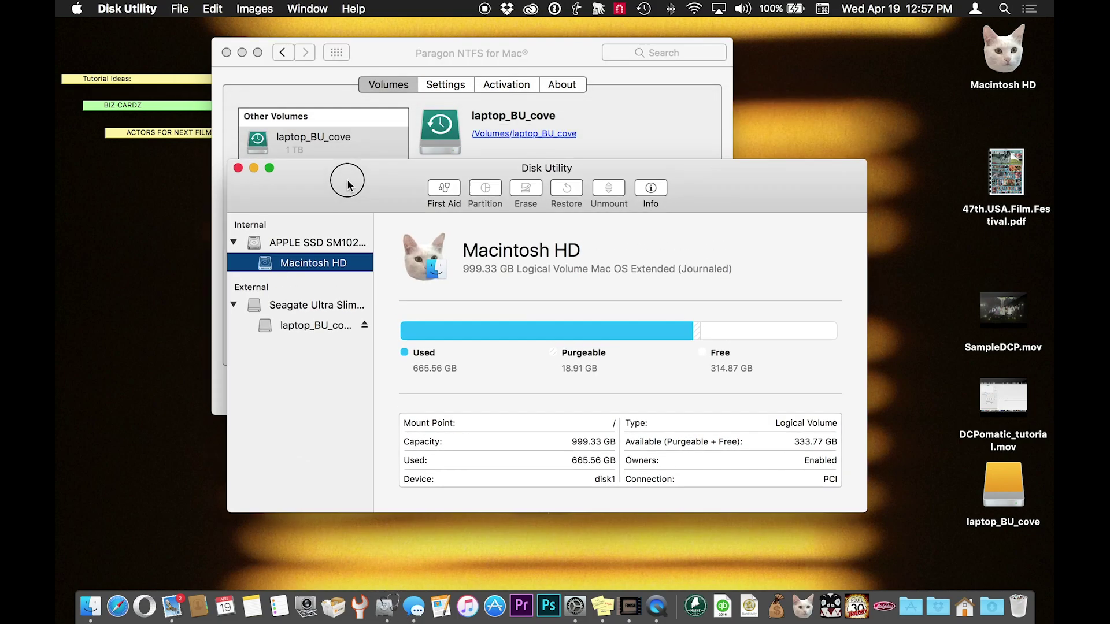
click(335, 305)
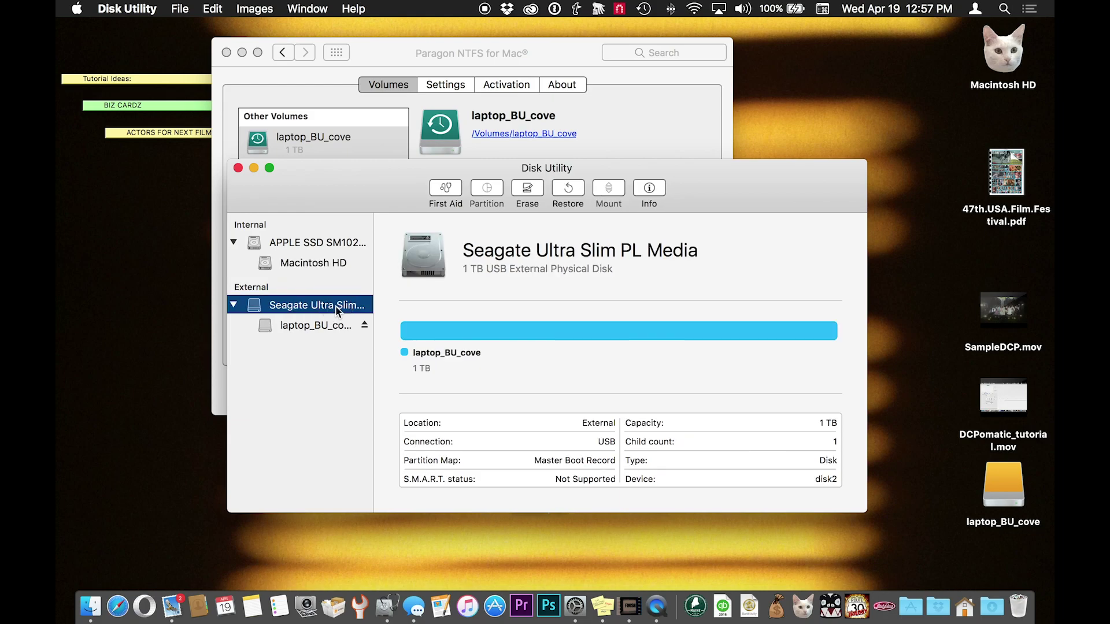
Step: Start erasing the Seagate disk and choose Windows NT Filesystem as the format
click(529, 189)
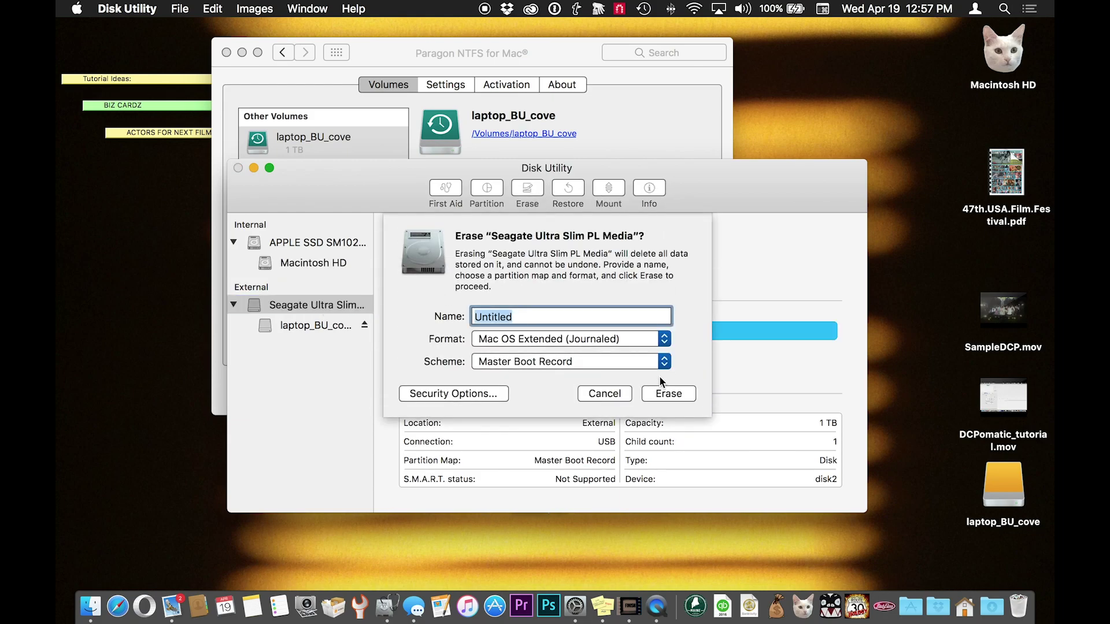
click(664, 341)
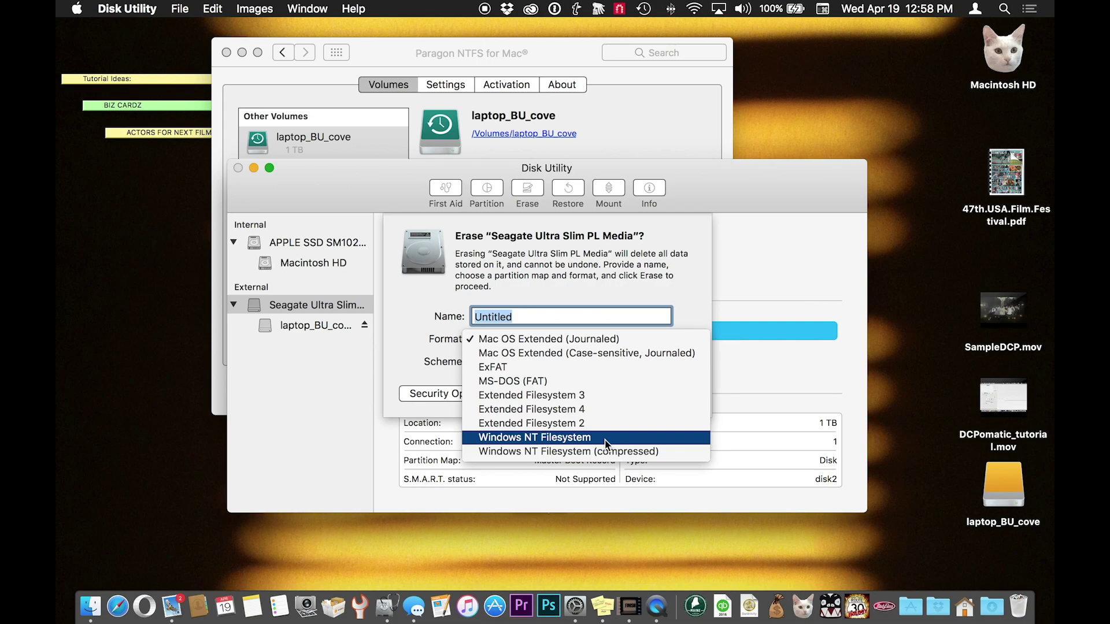
click(605, 444)
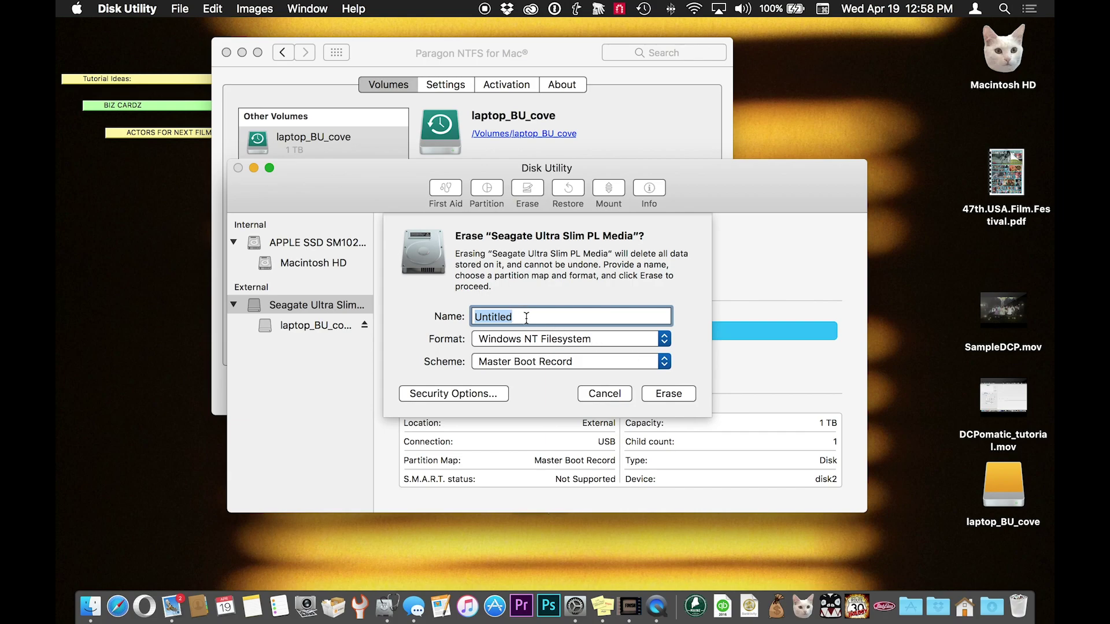
Step: Attempt to erase the Seagate disk as 'SampleDCP', then dismiss the failed-erase notice
text(SampleDC)
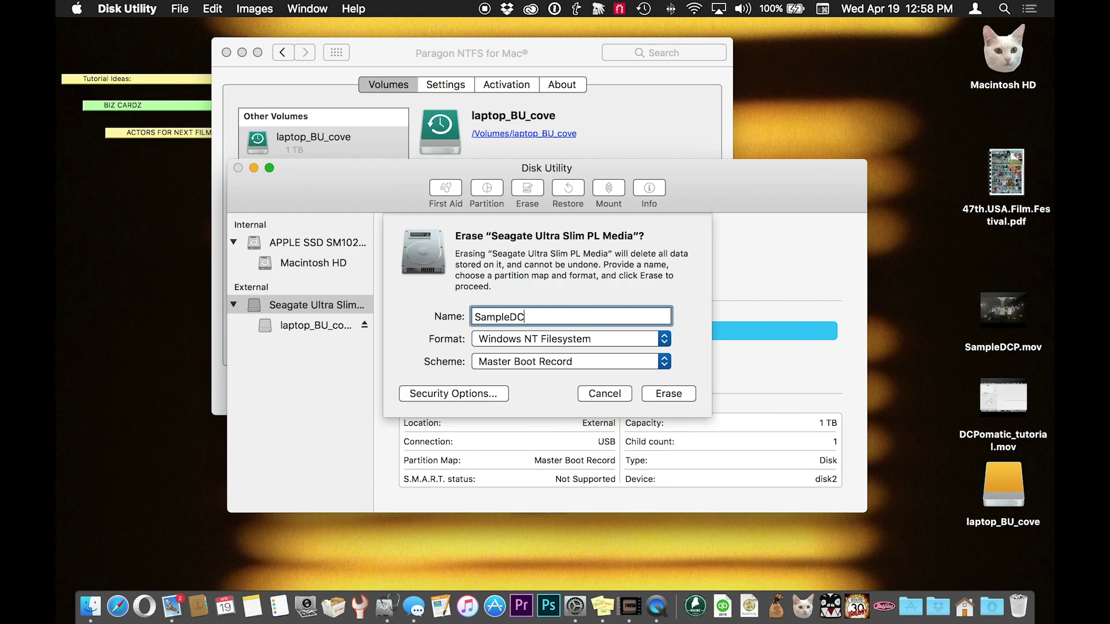
text(P)
click(677, 402)
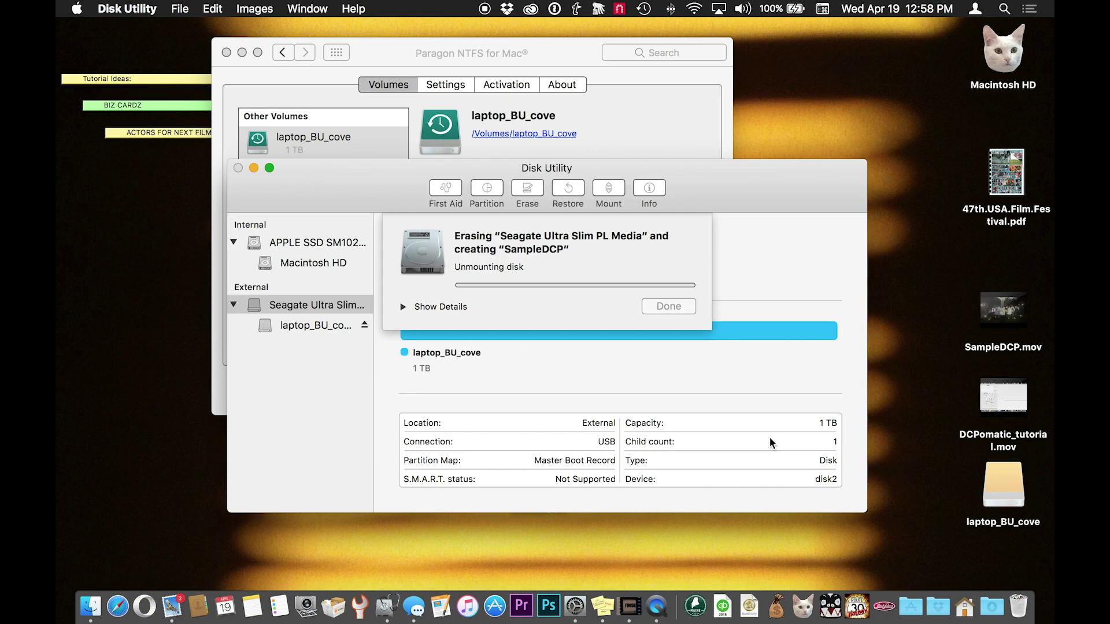
drag(721, 186, 676, 194)
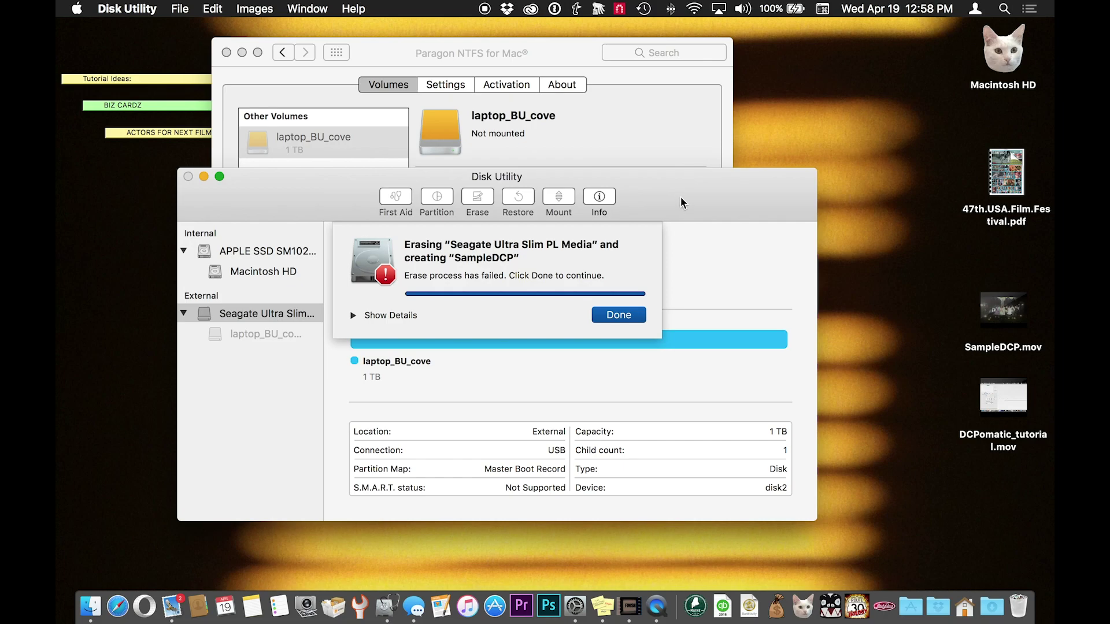
click(633, 318)
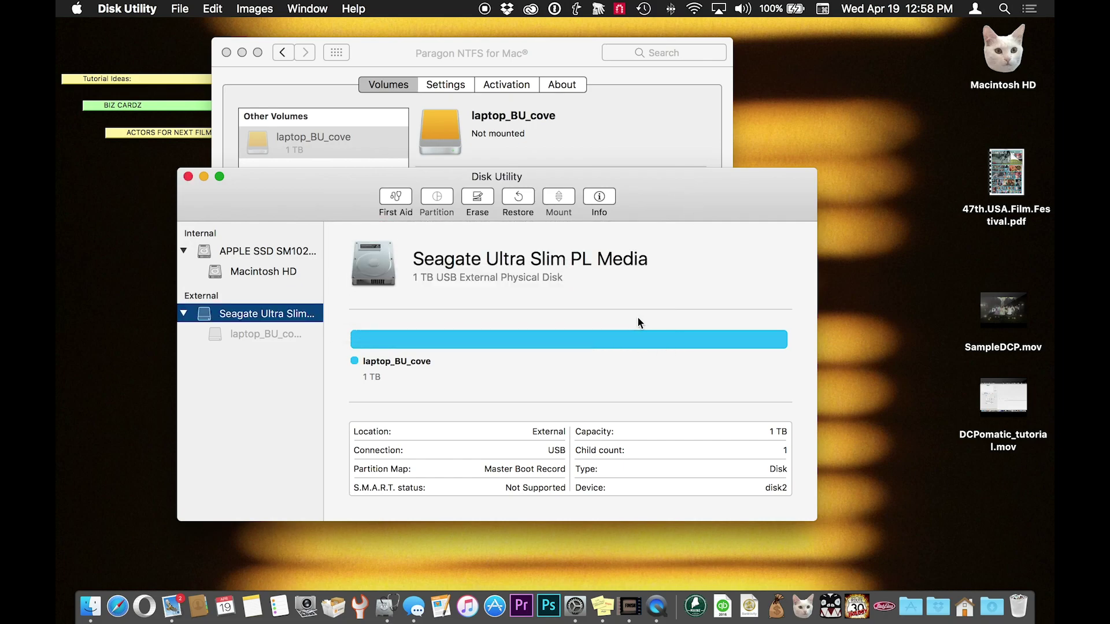
Step: Erase the laptop_BU_cove volume as a Windows NT Filesystem volume named 'SampleDCP'
drag(700, 202, 757, 210)
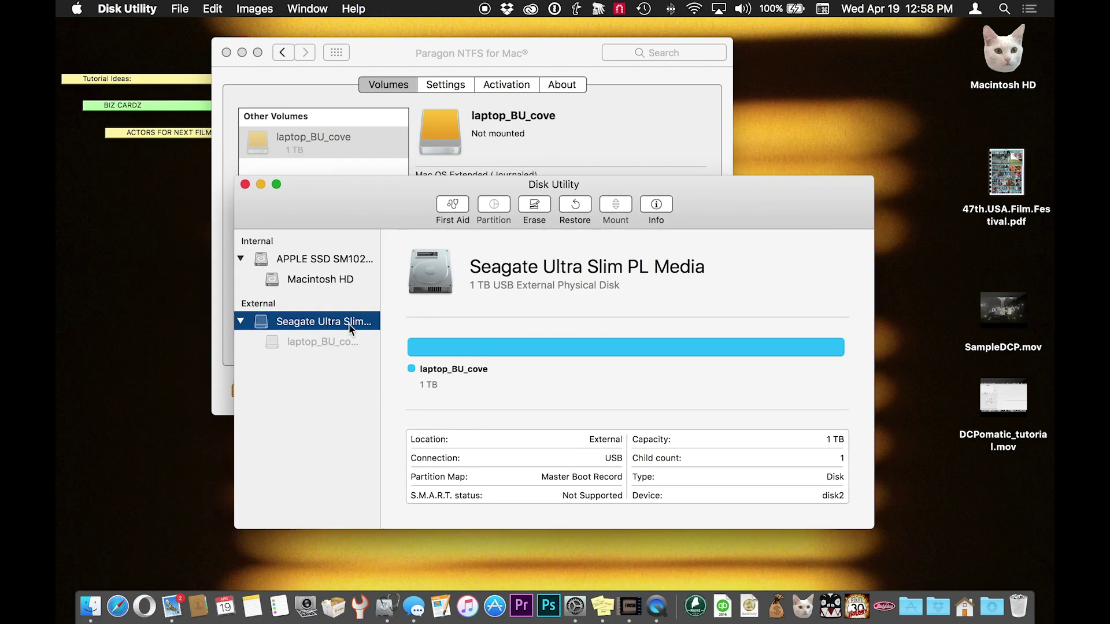
click(331, 341)
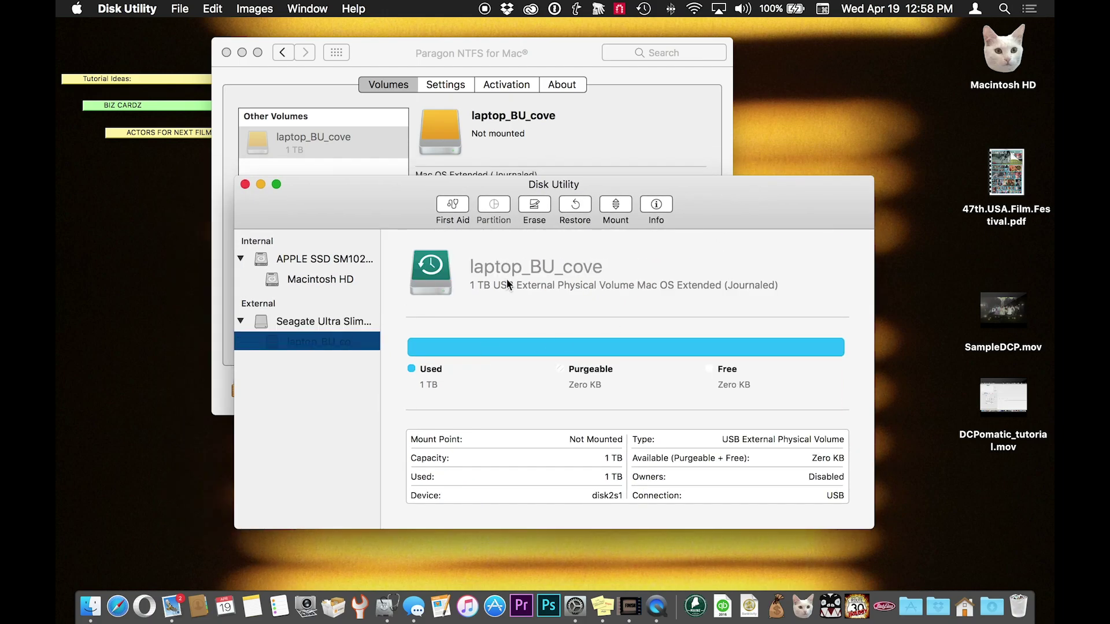
click(540, 207)
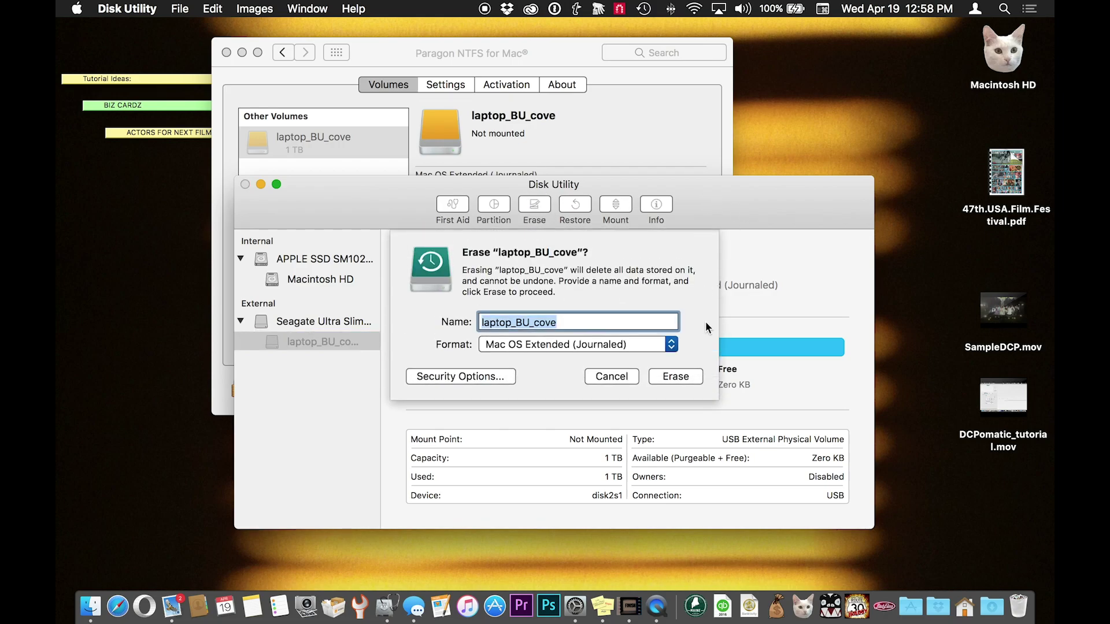
click(671, 344)
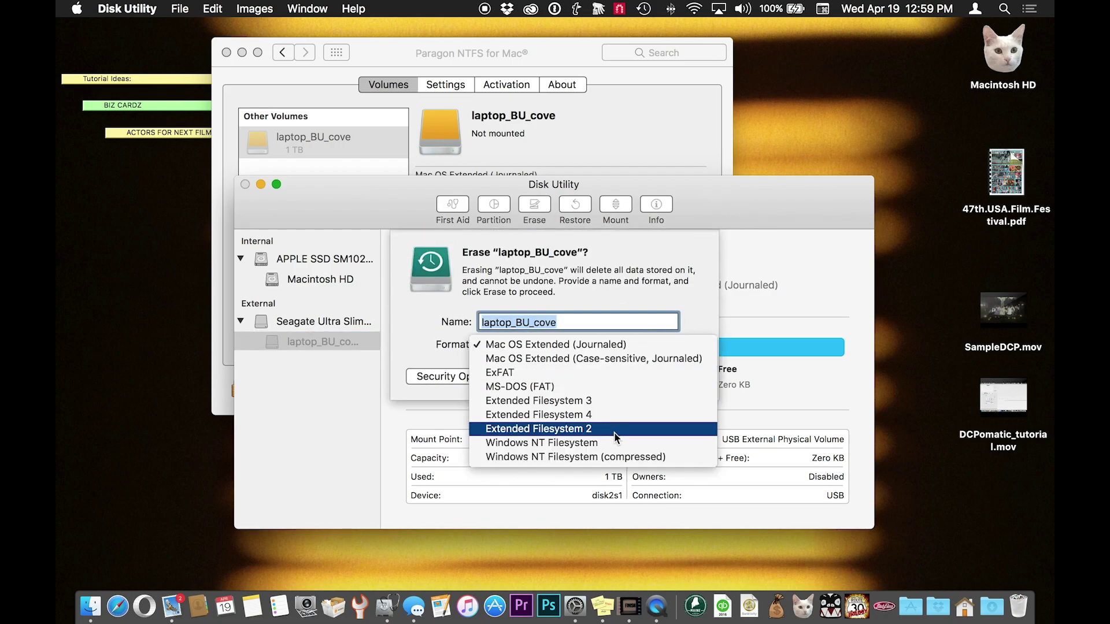
click(607, 444)
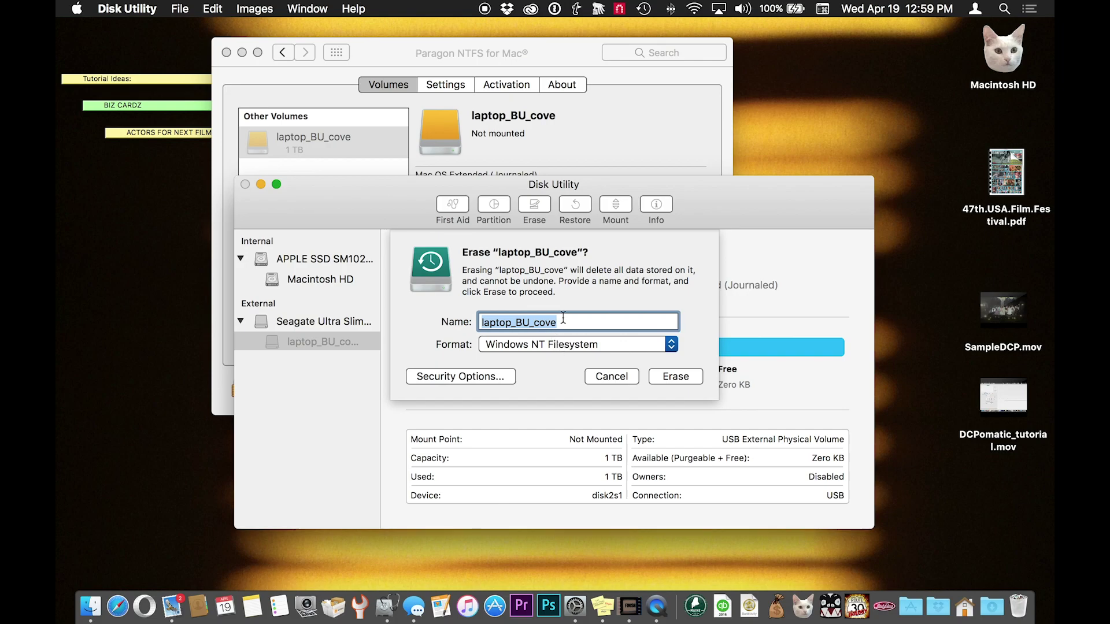
text(S)
key(BackSpace)
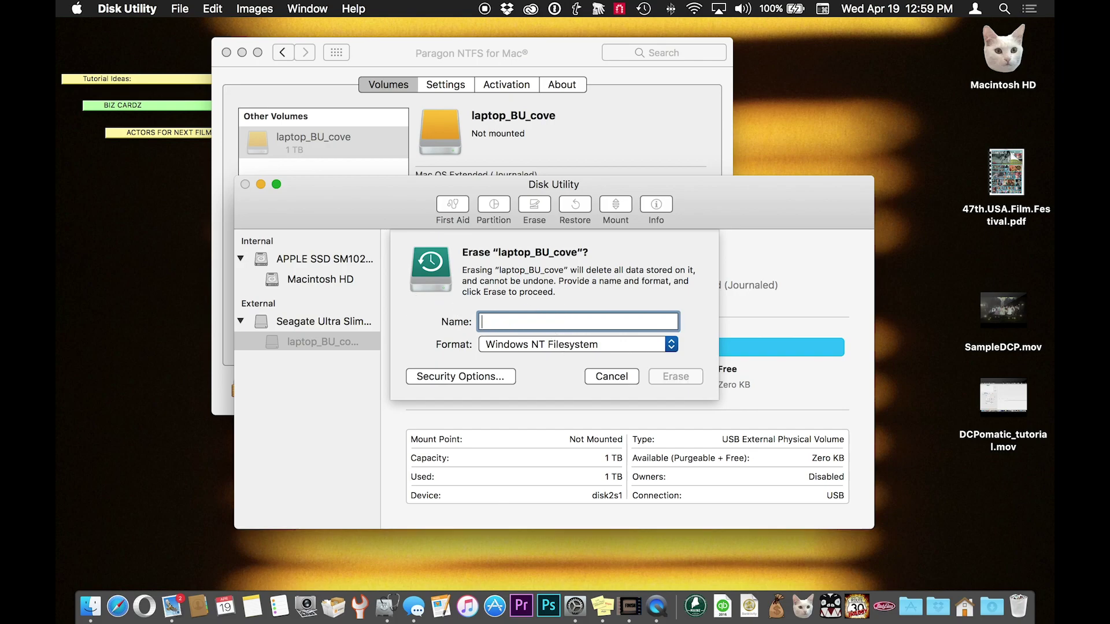
text(SampleDCP)
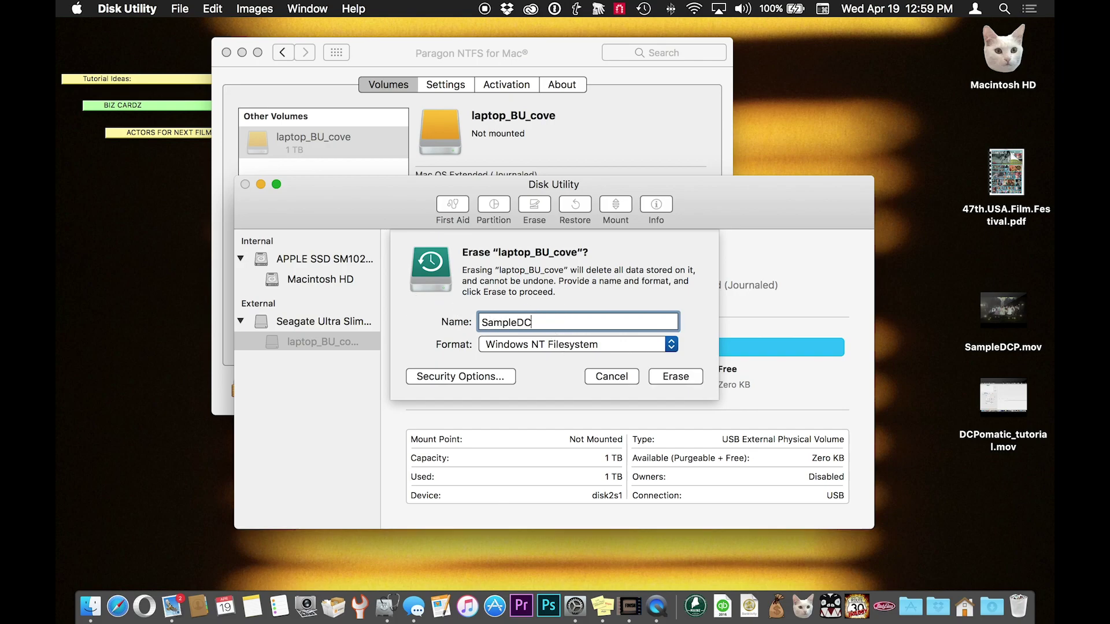
click(691, 379)
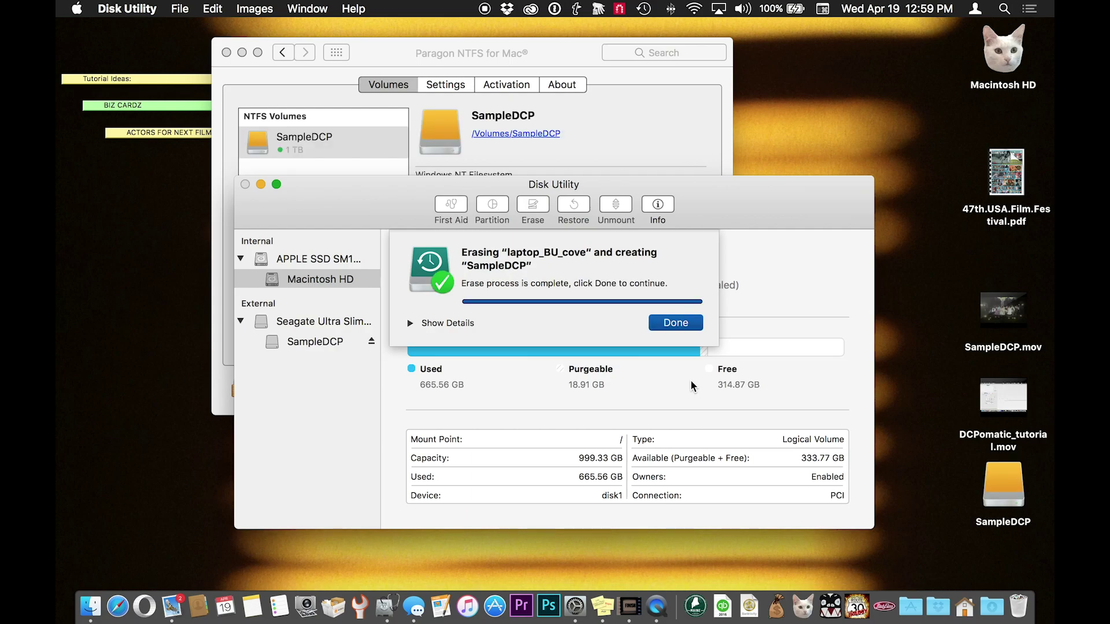
Step: Dismiss the erase-complete notice, then quit Disk Utility and the Paragon NTFS preferences
click(688, 321)
drag(764, 207, 728, 205)
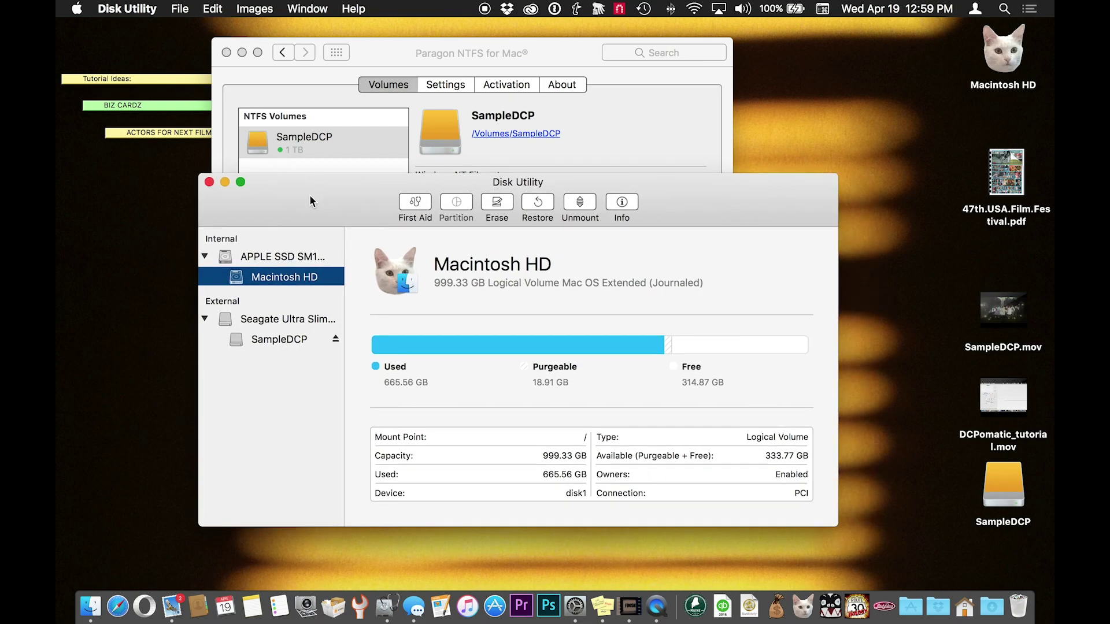
key(super+q)
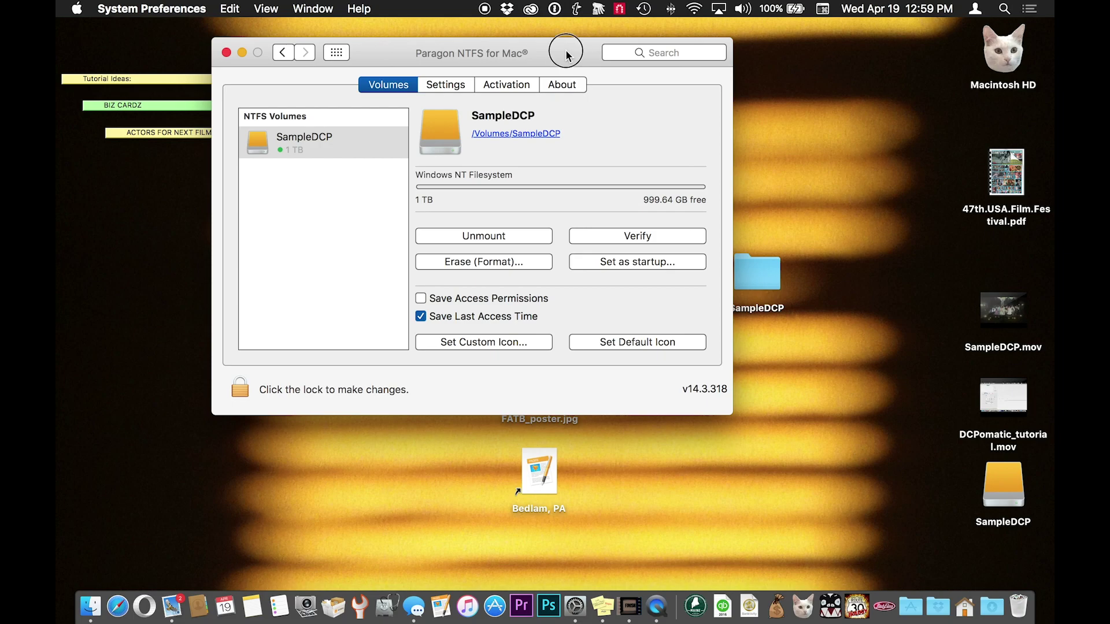
key(super+q)
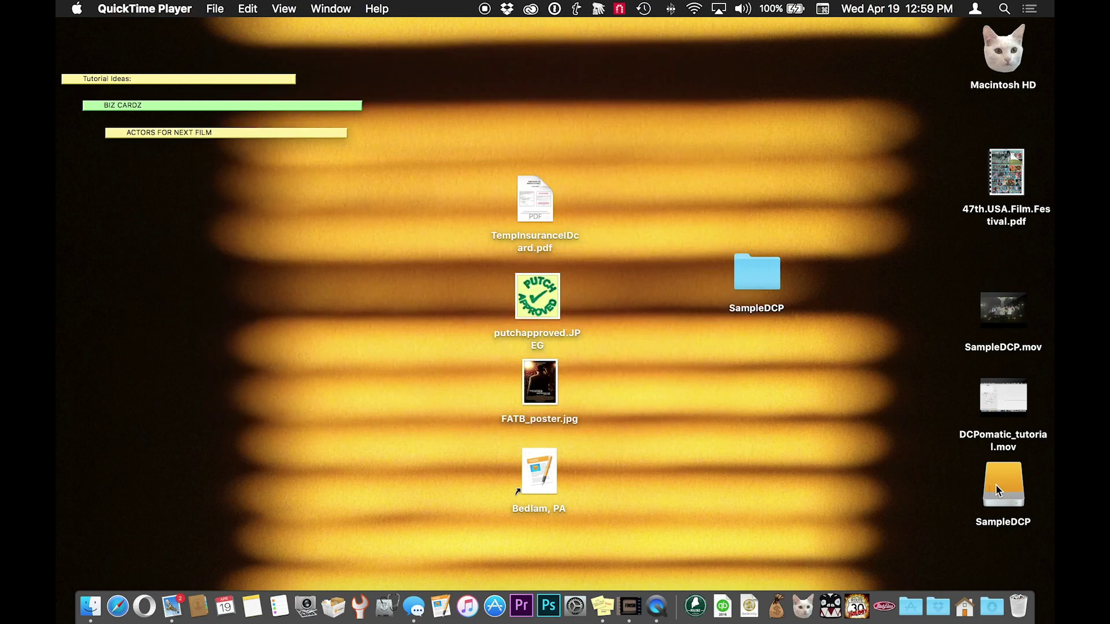
Step: Move the SampleDCP drive icon beside the SampleDCP folder on the desktop
drag(1002, 484, 838, 280)
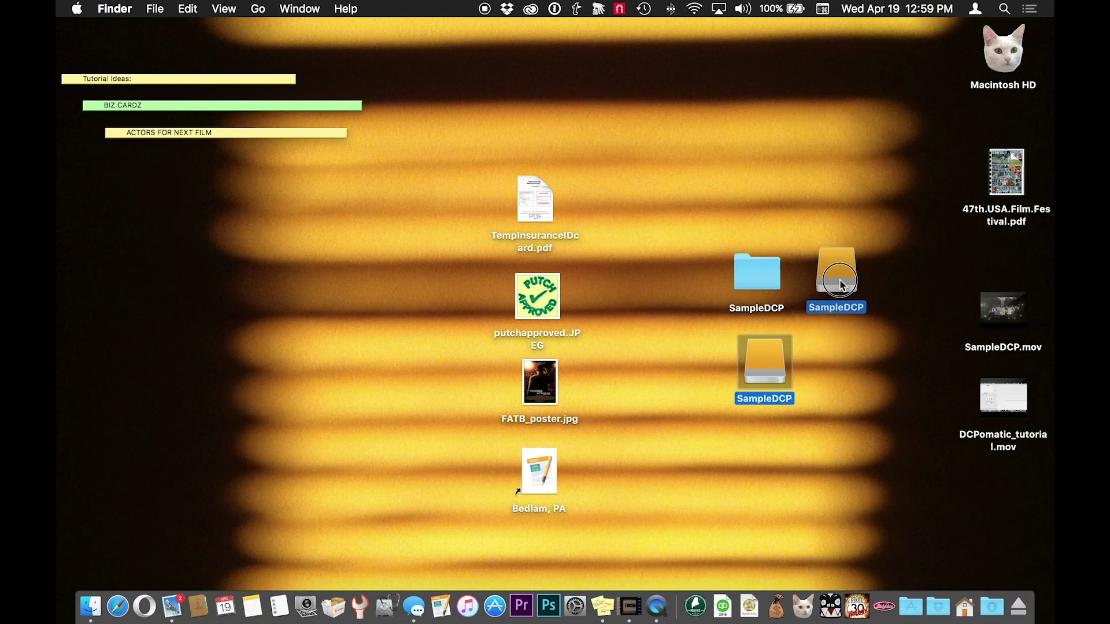
click(750, 271)
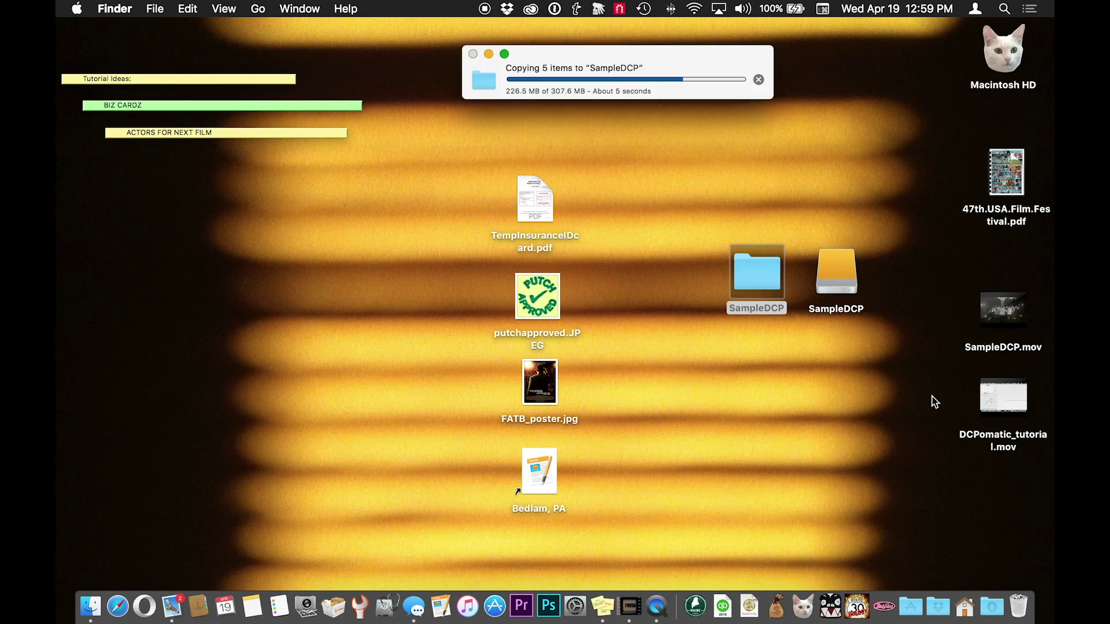
click(761, 330)
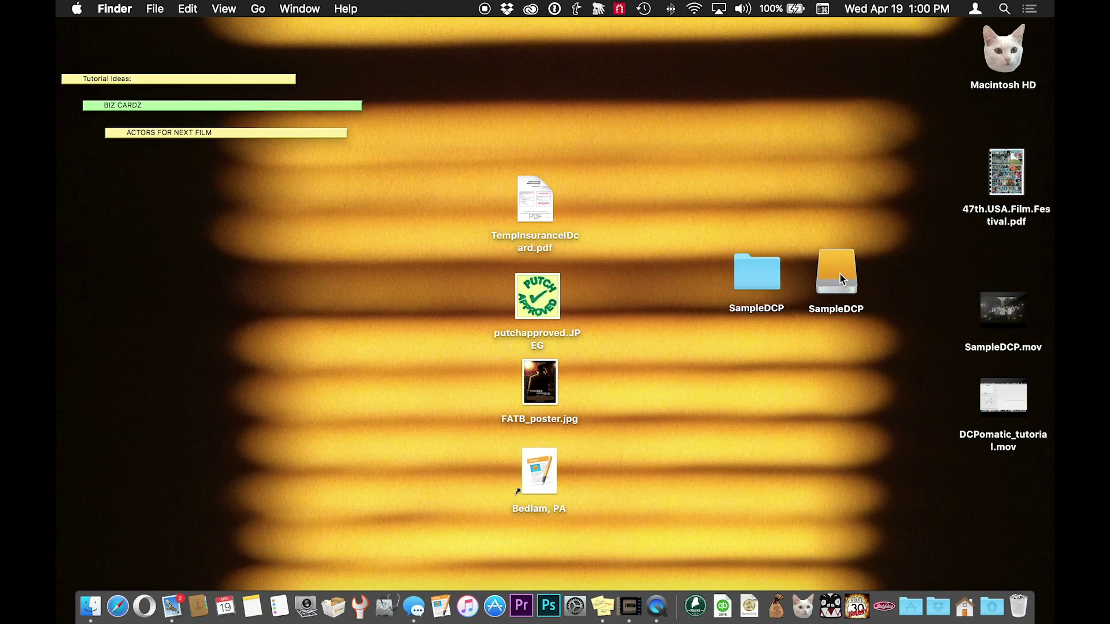
Step: Rearrange the SampleDCP folder and drive icons so the drive sits beside the folder
drag(837, 264, 820, 340)
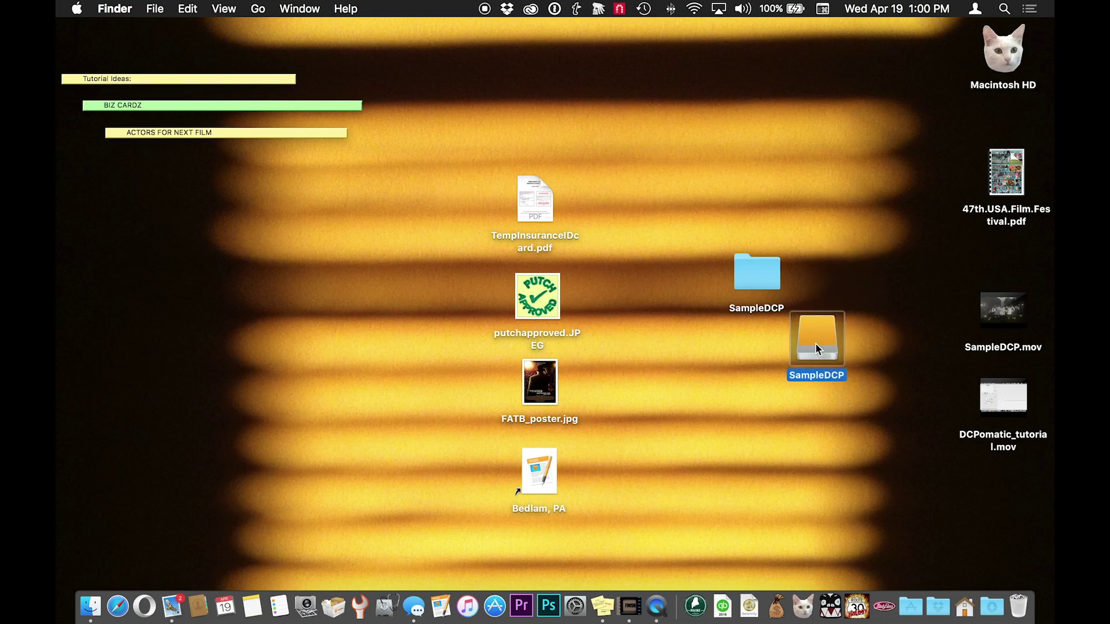
drag(821, 335, 768, 343)
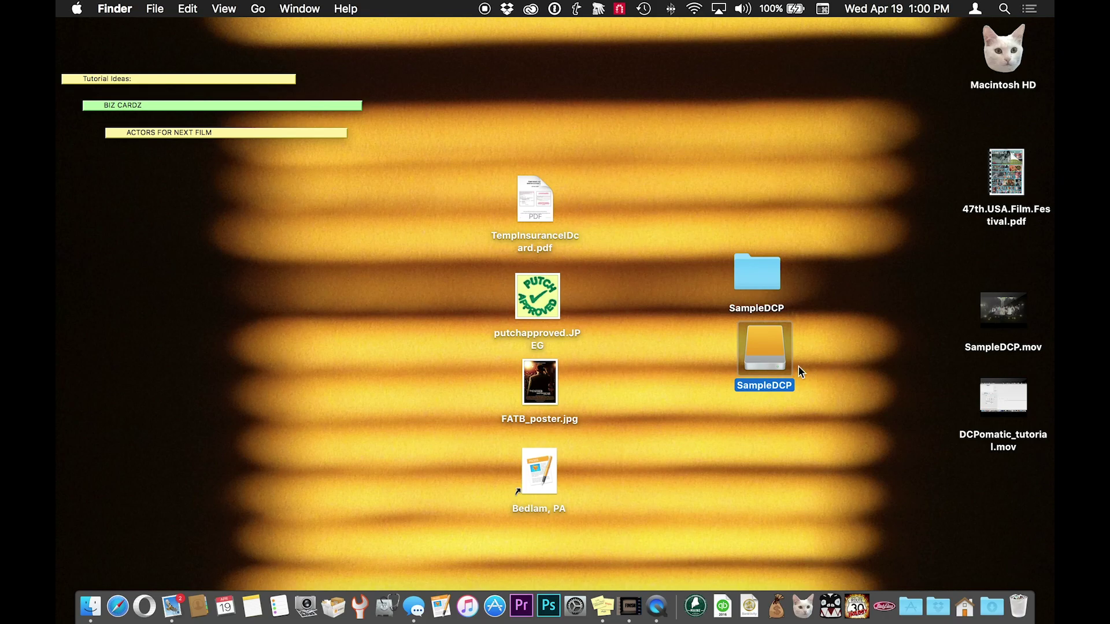
drag(753, 270, 753, 232)
click(779, 227)
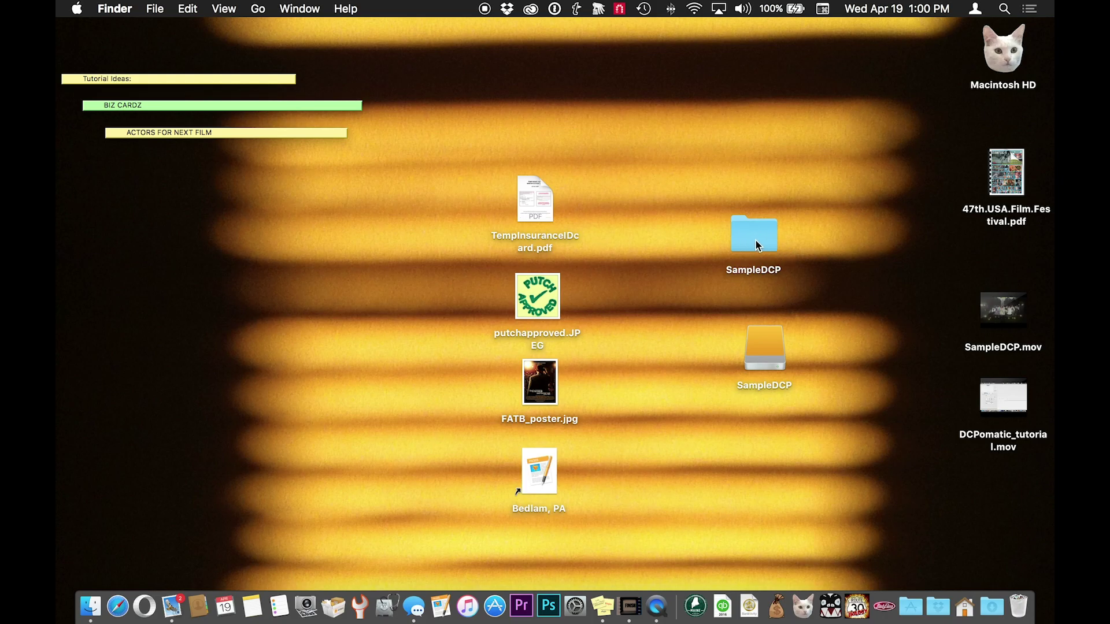
drag(761, 346, 819, 279)
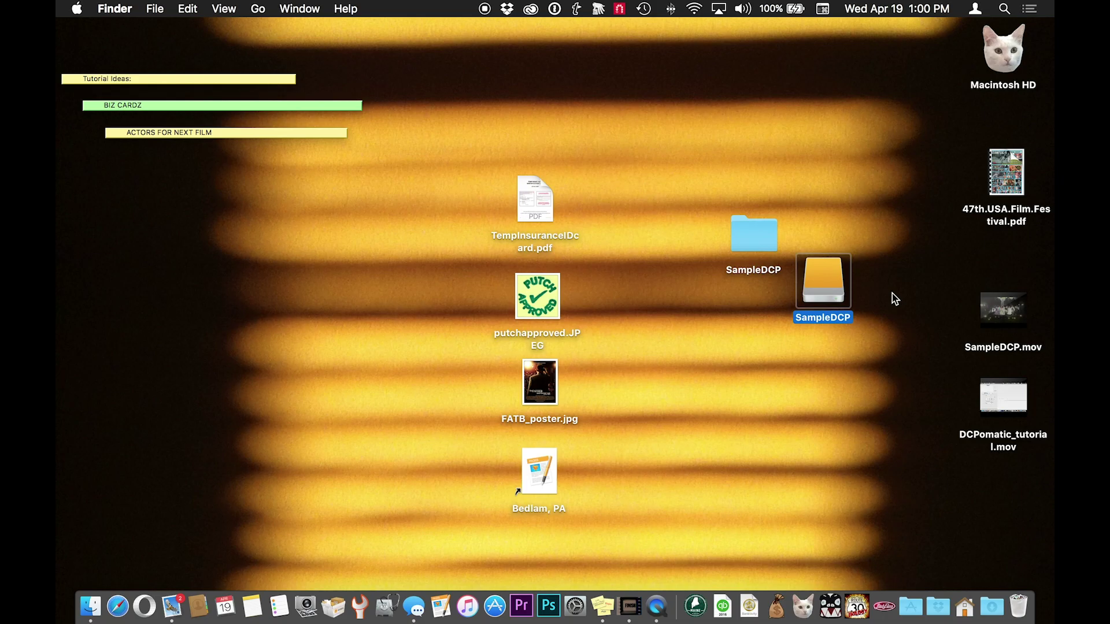
click(893, 295)
drag(669, 196, 873, 344)
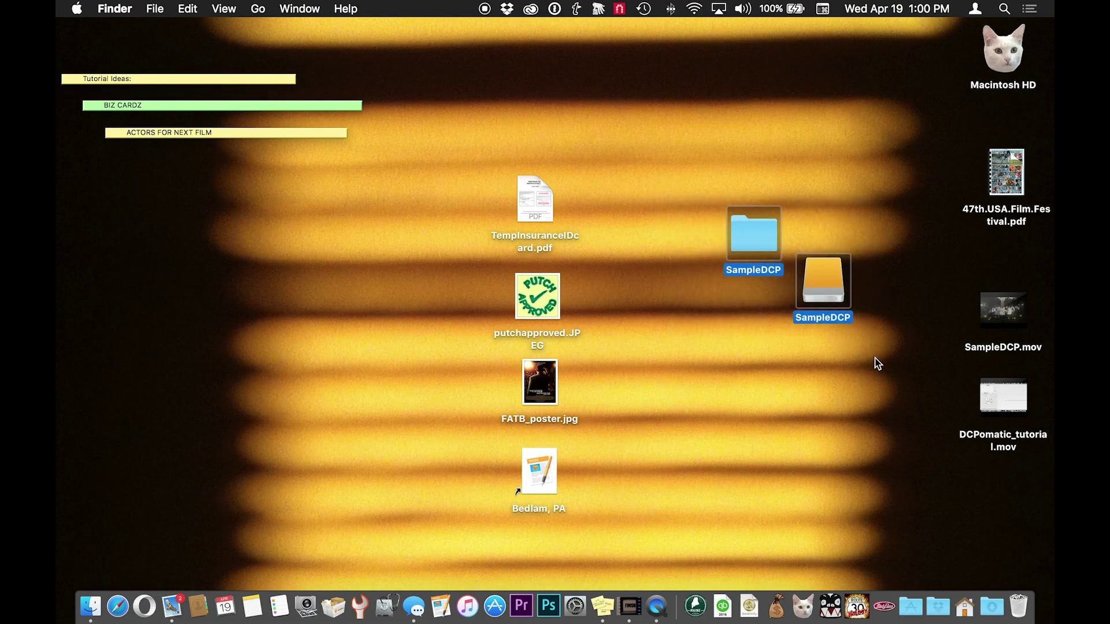
click(819, 375)
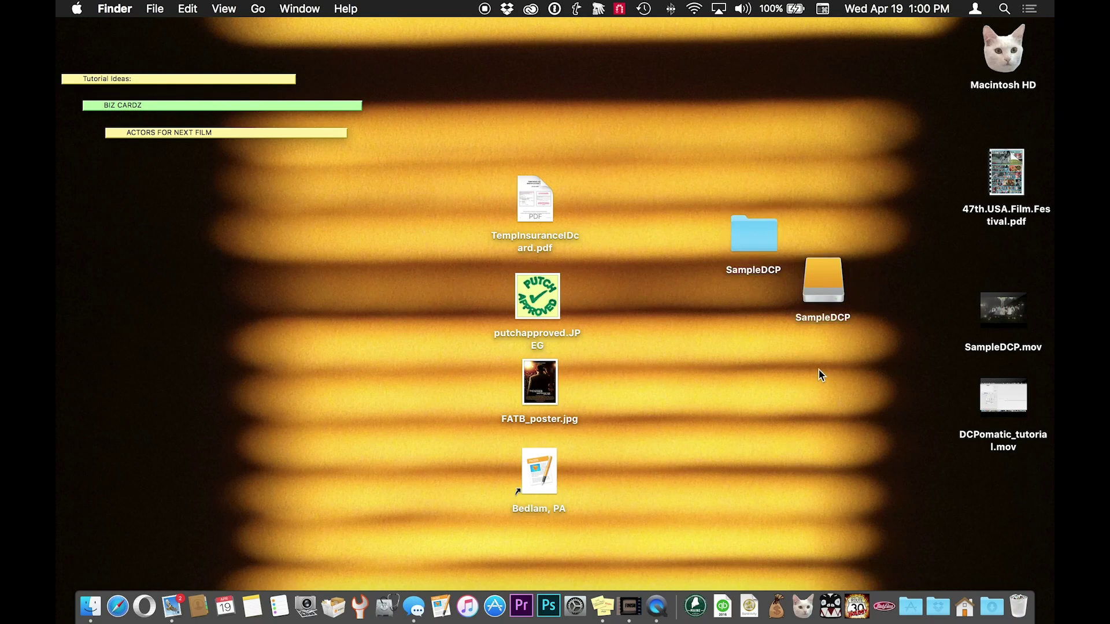